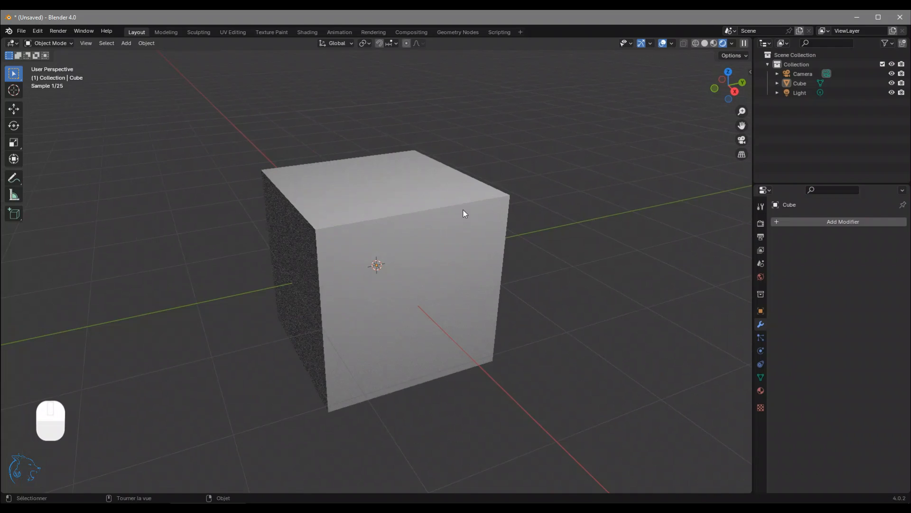
Set the world background strength to 1.3 and its colour to dark red-brown with hue 0.010, saturation 0.614 and value 0.051
scroll(317, 255, "down", 3)
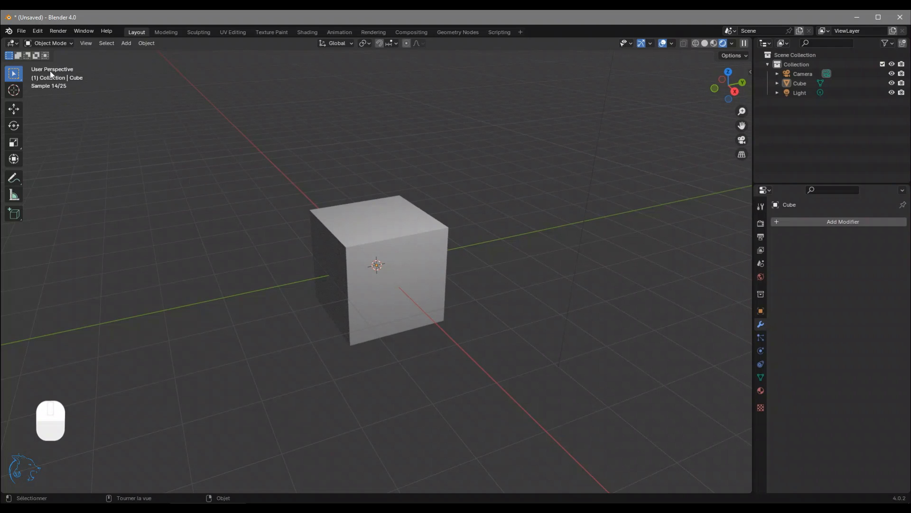
mouse_move(414, 246)
middle_mouse_down()
mouse_move(313, 245)
mouse_move(409, 248)
middle_mouse_up()
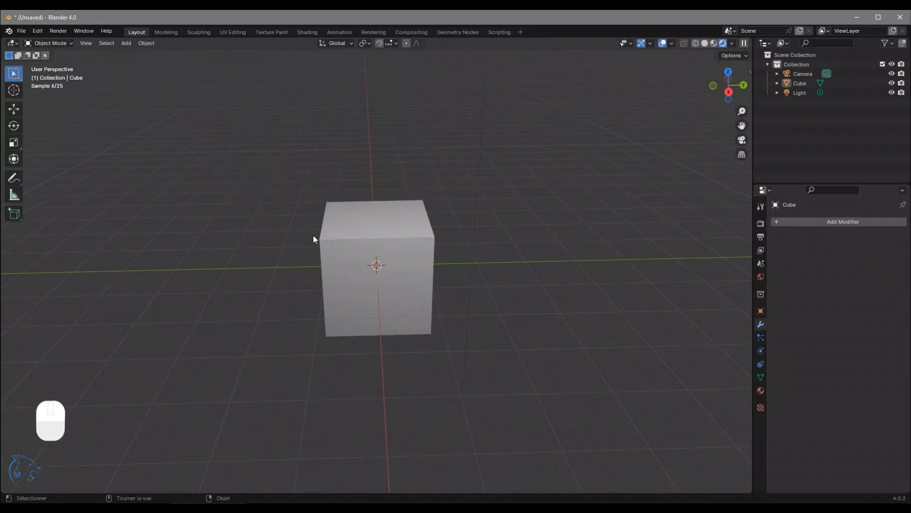
middle_click_drag(564, 236, 610, 238)
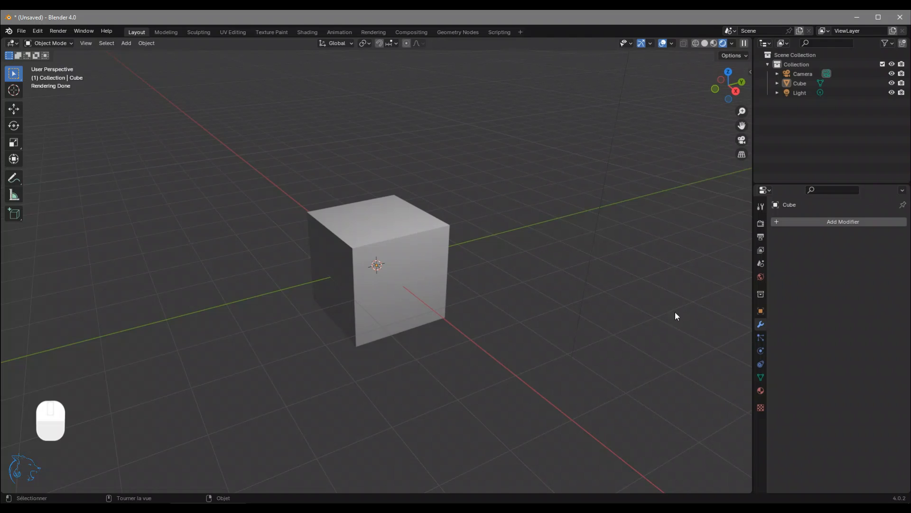
left_click(760, 277)
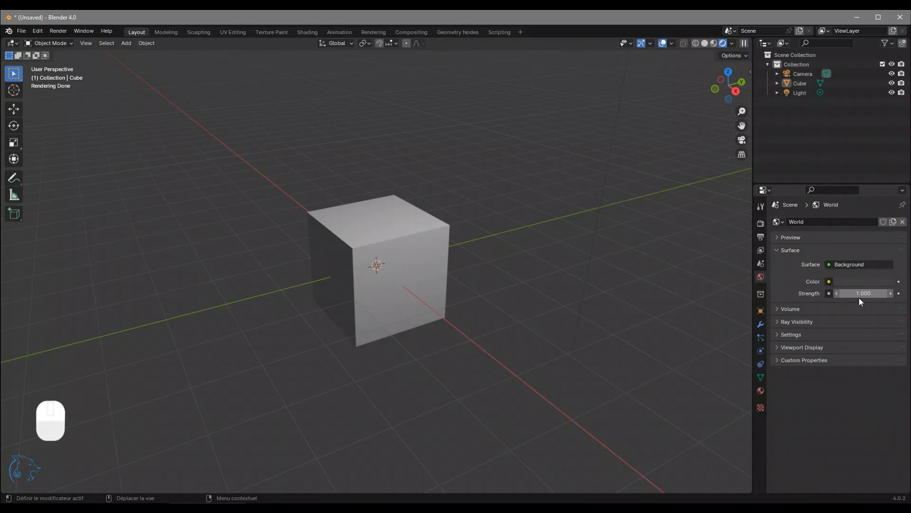
mouse_move(875, 293)
left_mouse_down()
mouse_move(862, 294)
mouse_move(897, 294)
mouse_move(879, 294)
mouse_move(887, 294)
left_mouse_up()
left_click(855, 283)
left_click_drag(824, 239, 871, 240)
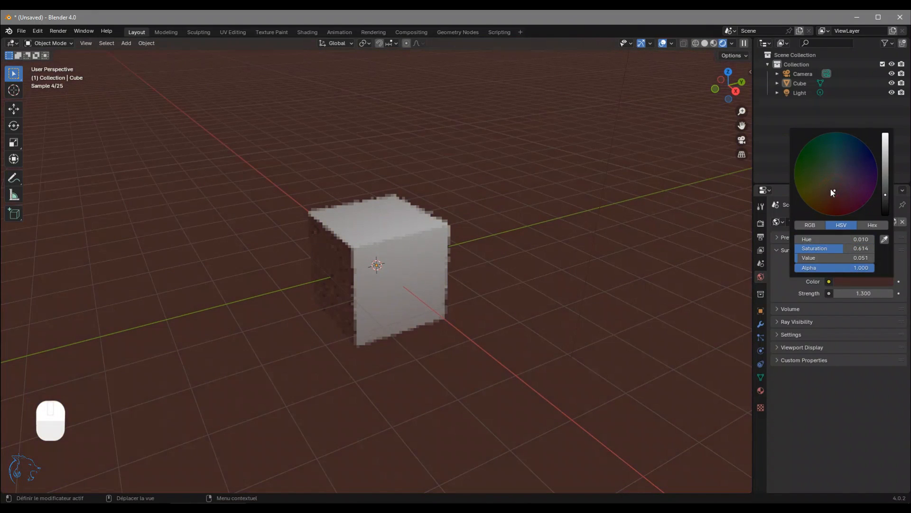
middle_click_drag(538, 256, 341, 229)
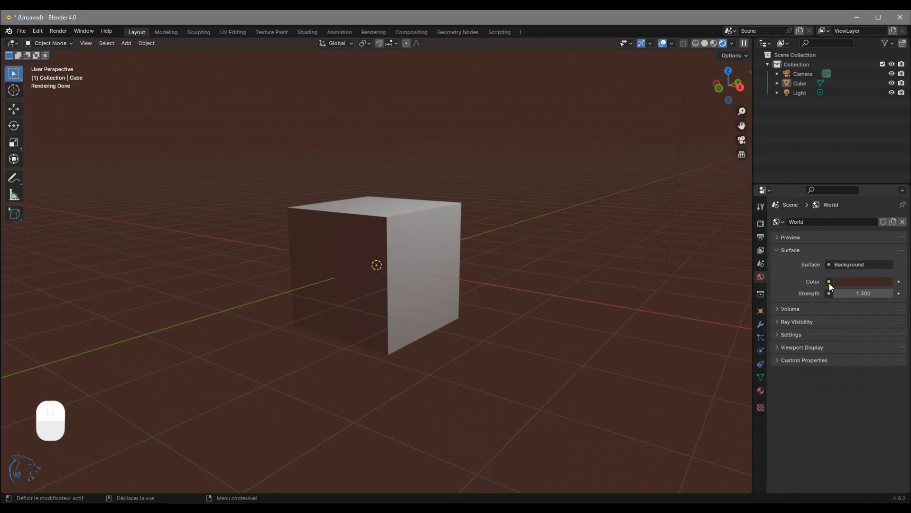
Use a Nishita Sky Texture as the world background colour and set its sun size to 7°
left_click(830, 282)
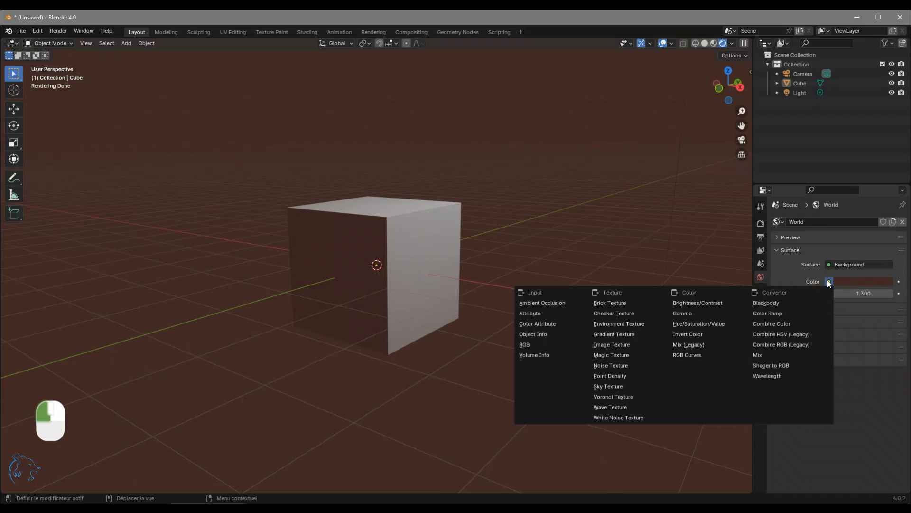
left_click(618, 389)
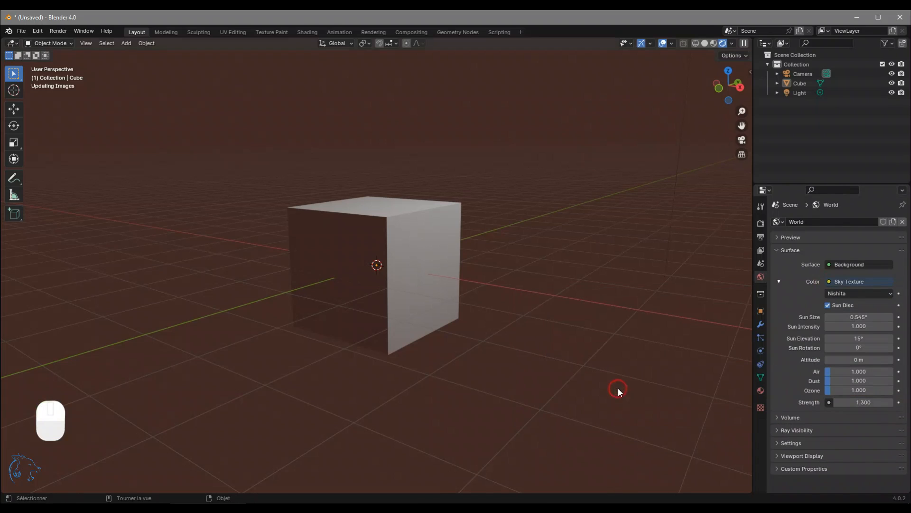
scroll(536, 273, "down", 2)
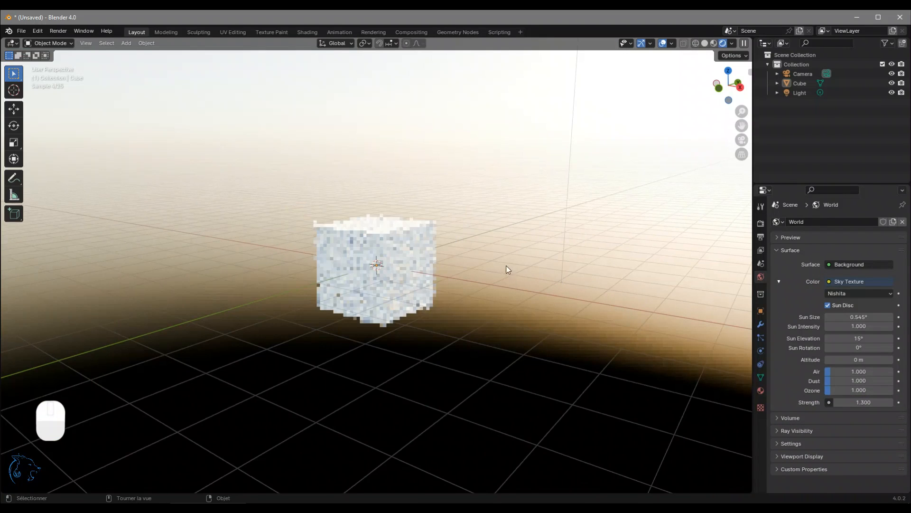
middle_click_drag(335, 272, 260, 264)
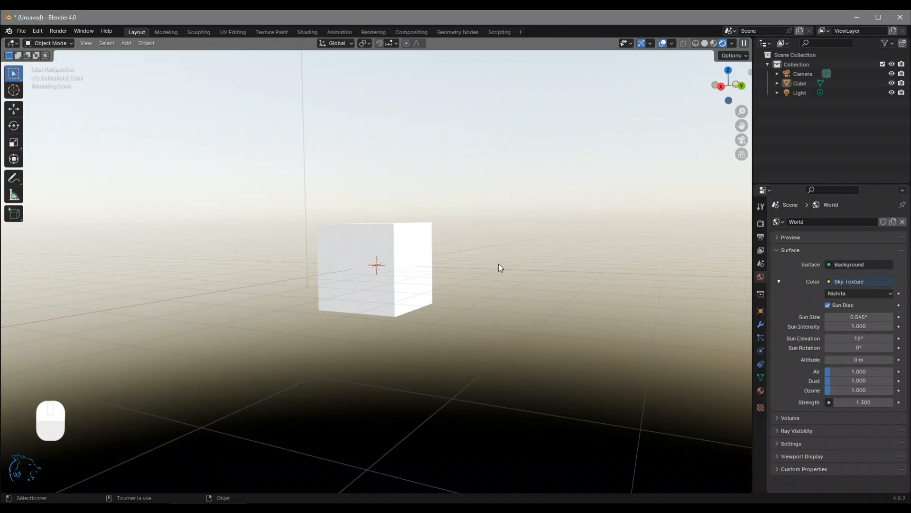
middle_click_drag(492, 261, 571, 267)
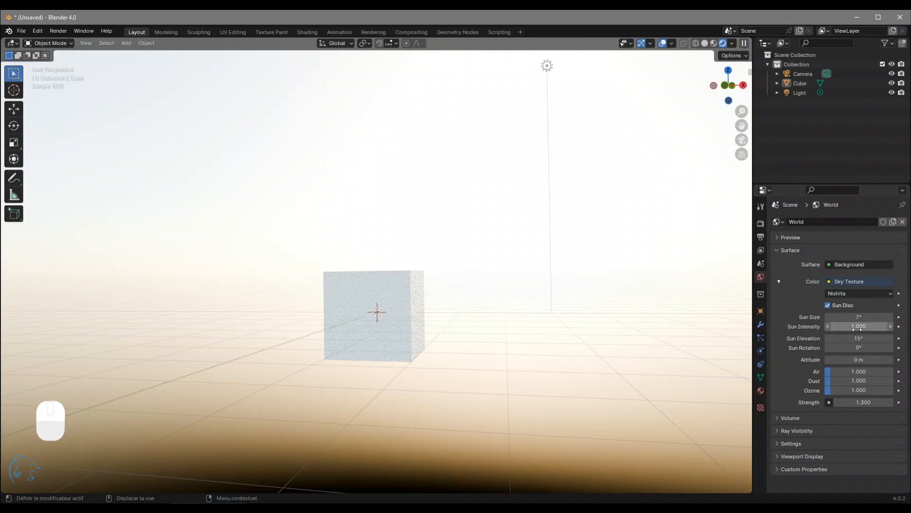
Lower the sky's sun intensity to 0 and raise it in increments of 0.1 to 0.3
left_click_drag(857, 328, 840, 328)
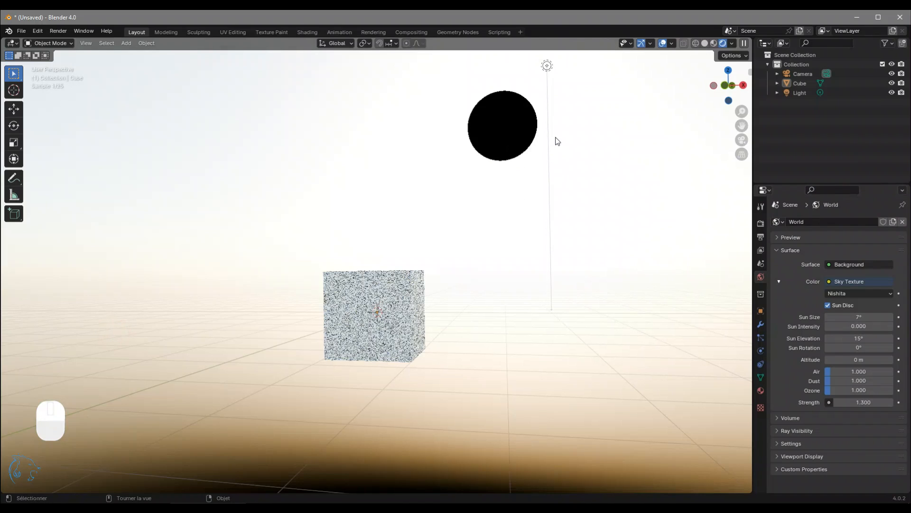
left_click(892, 326)
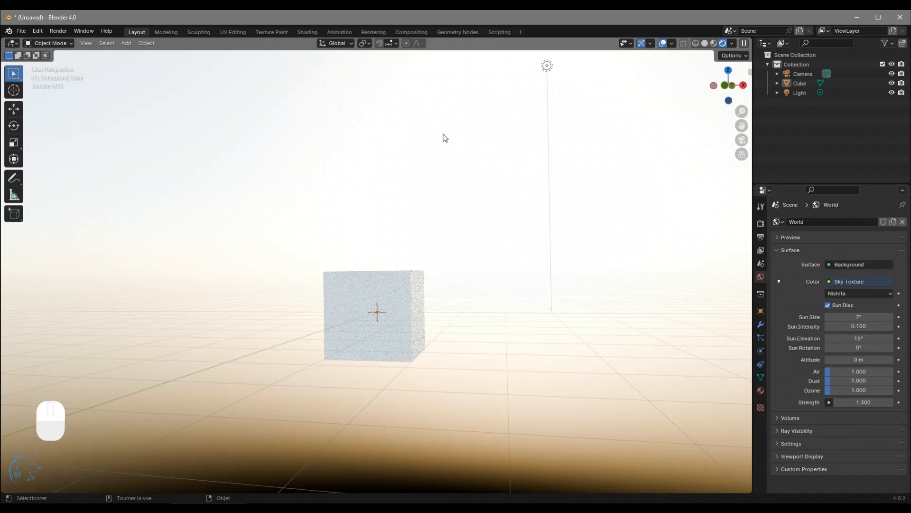
left_click(890, 327)
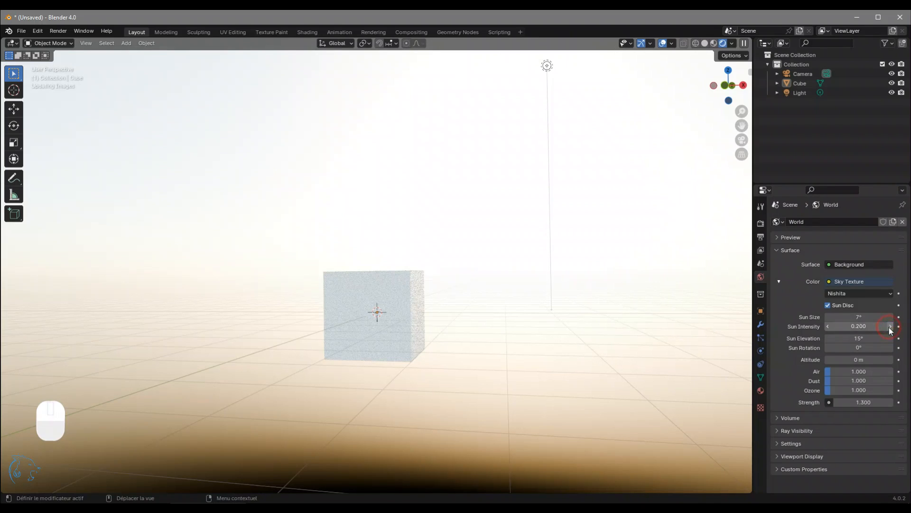
left_click(890, 326)
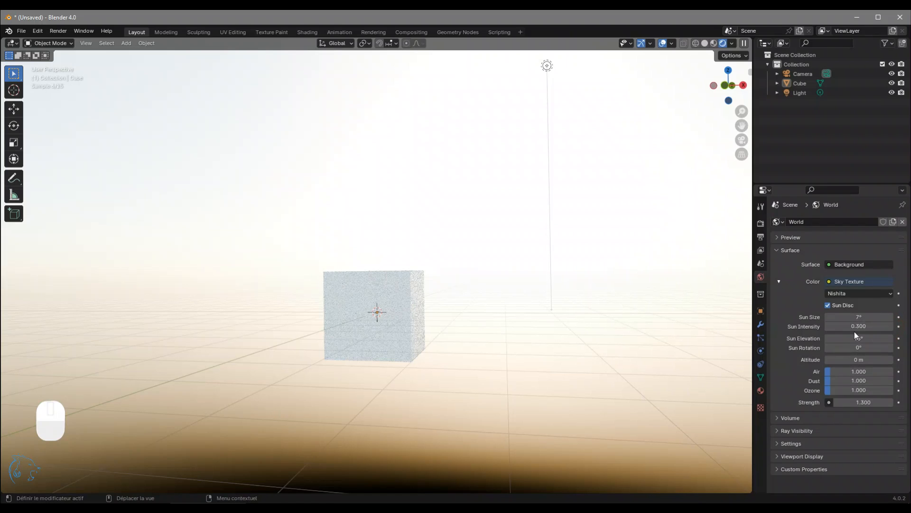
Delete the default cube and add a UV sphere in its place
middle_click_drag(500, 341, 368, 306)
left_click(367, 305)
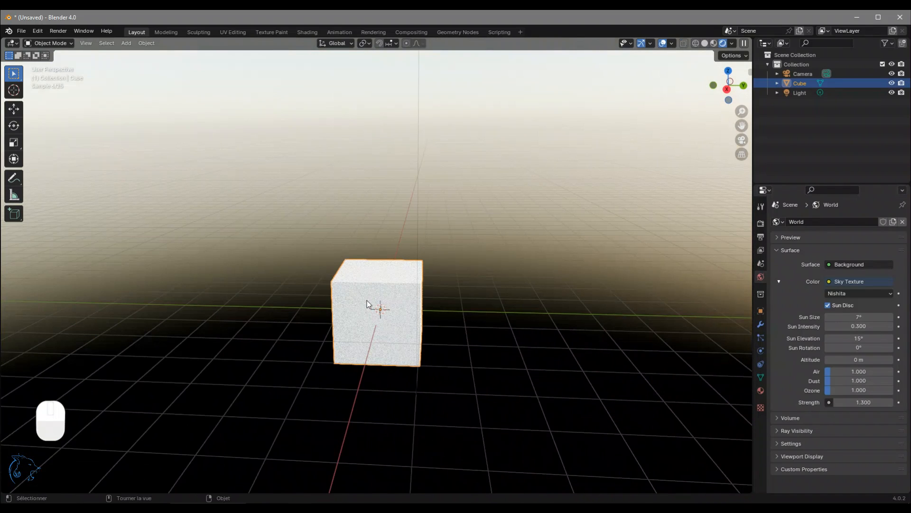
key("Delete")
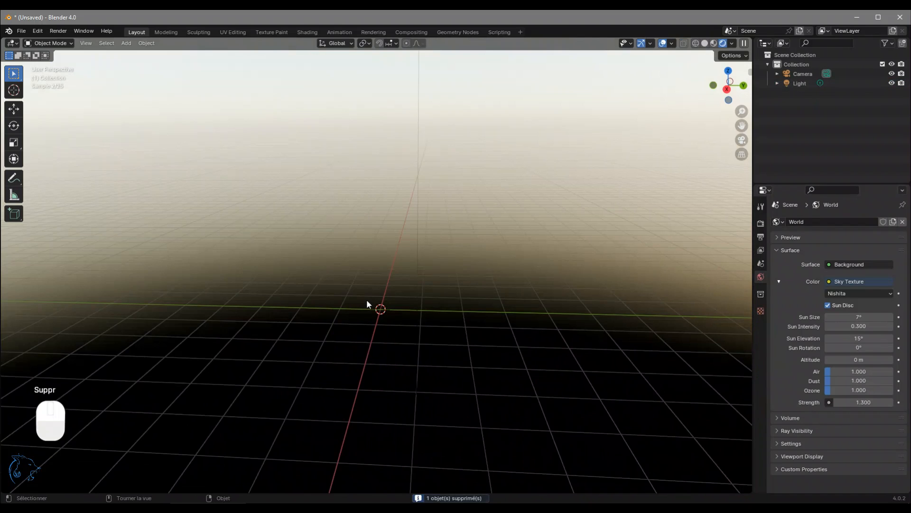
key("shift+a")
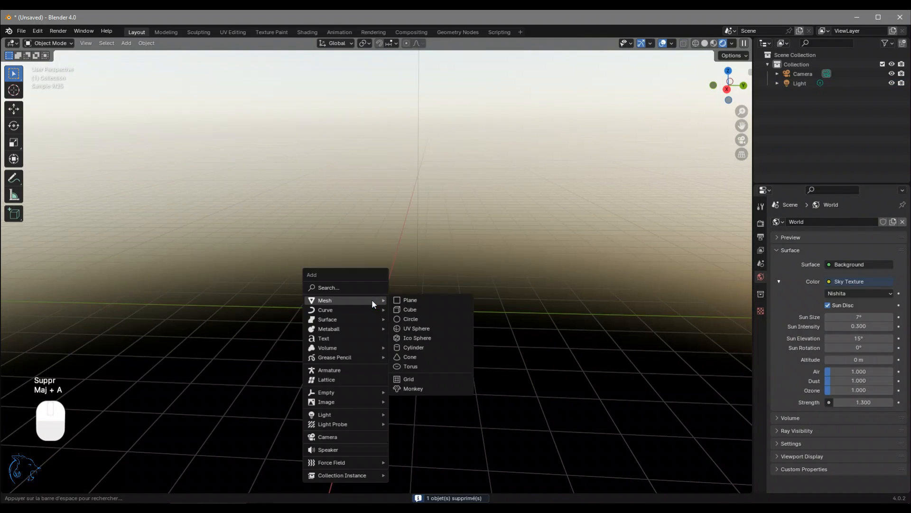
left_click(426, 328)
Apply Shade Smooth to the sphere and deselect it
scroll(418, 323, "up", 3)
middle_click_drag(393, 325, 465, 328)
right_click(373, 287)
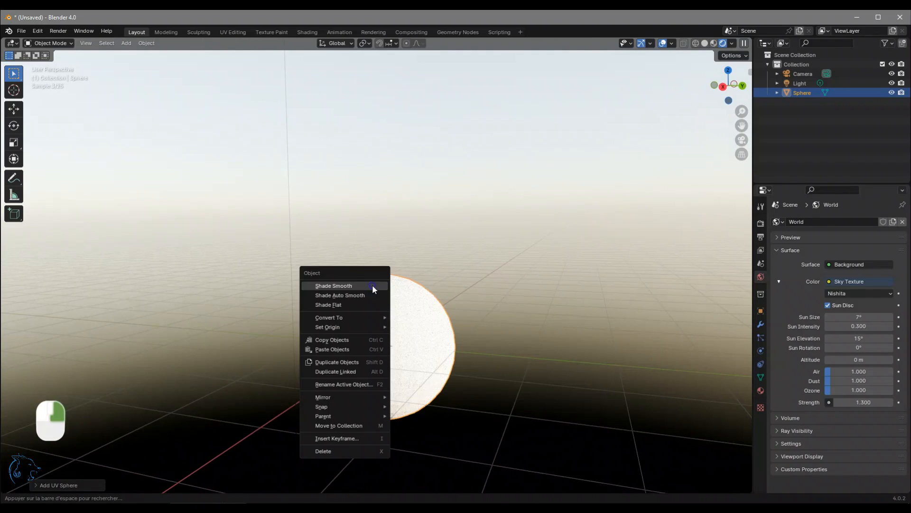
left_click(373, 287)
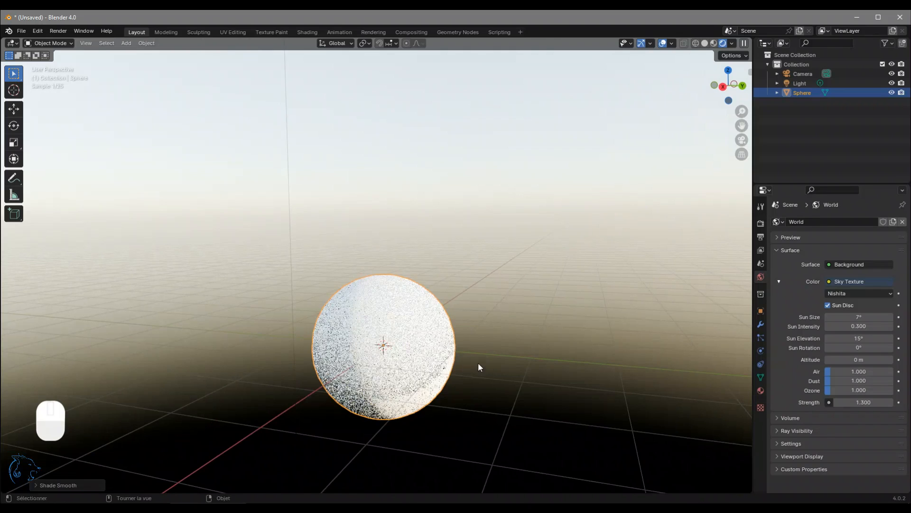
middle_click_drag(478, 362, 465, 326, "shift")
scroll(465, 326, "up", 3)
left_click(472, 211)
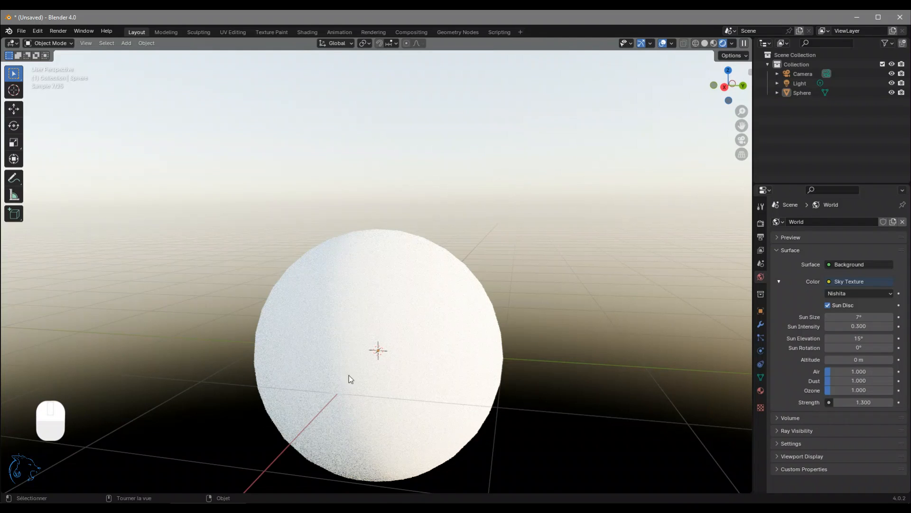
Try a sun intensity of 1, followed by a stronger one of about 10.8, to compare the sphere's lighting
left_click(853, 326)
type("1")
key("Return")
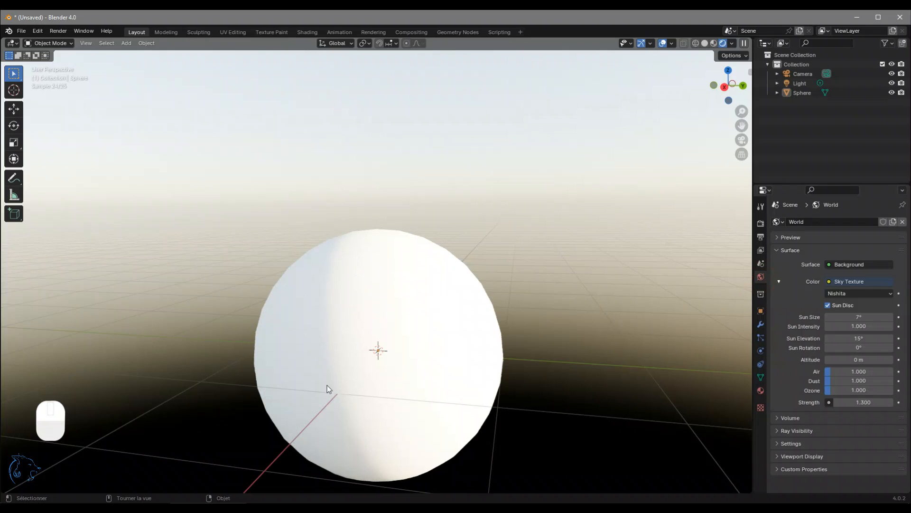
left_click(873, 327)
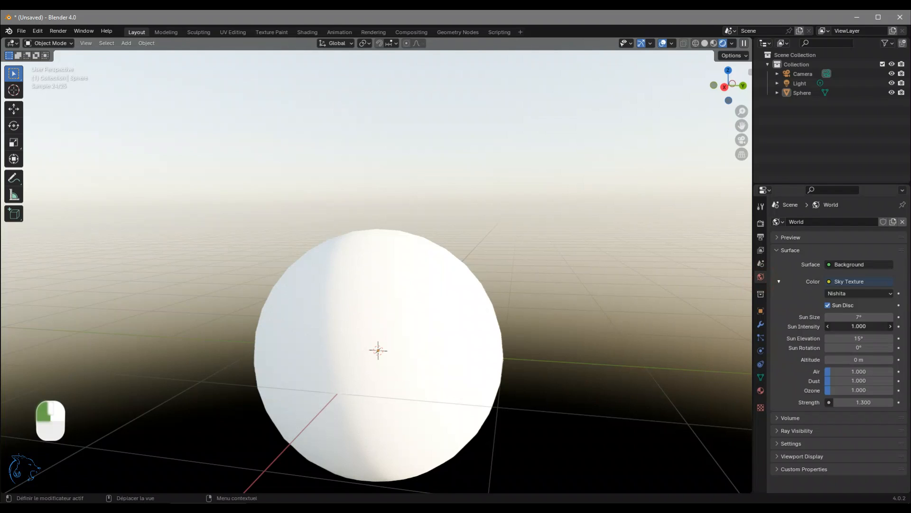
left_click_drag(873, 327, 892, 327)
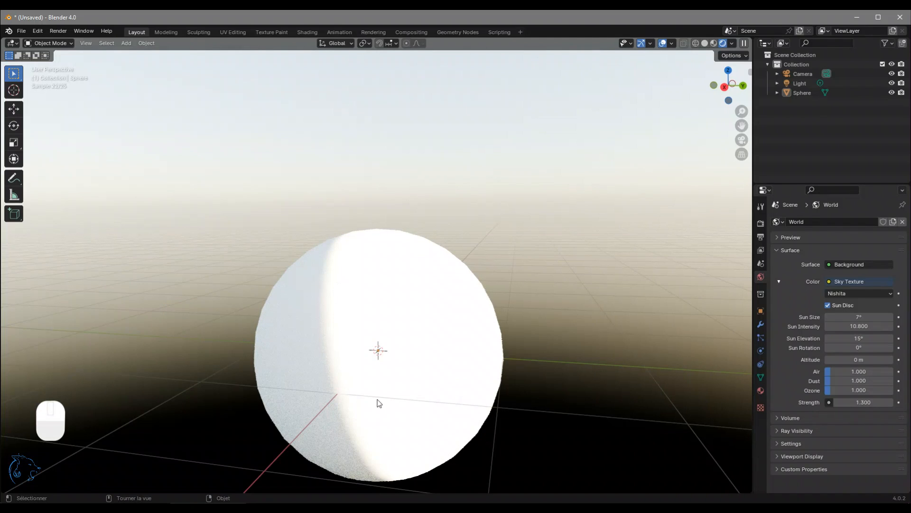
Set the sky's sun intensity to 0.3
left_click(833, 325)
key("BackSpace")
type("0.3")
key("Return")
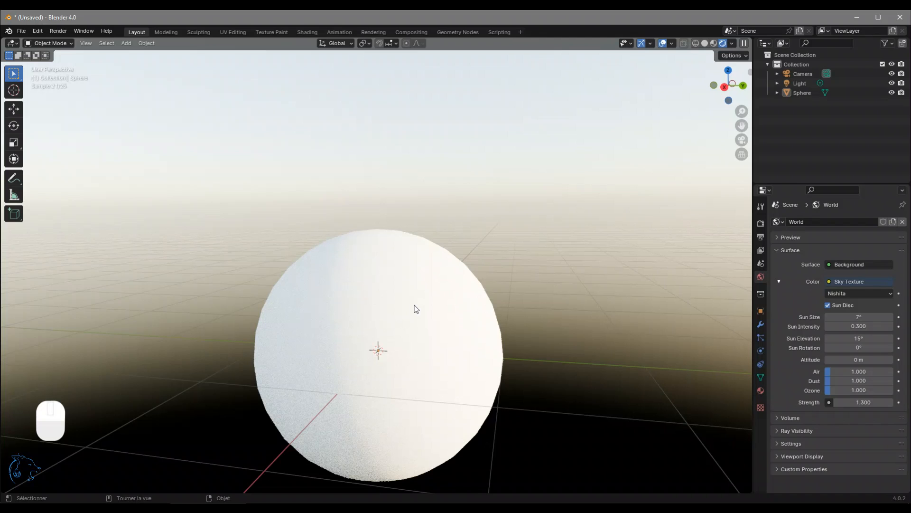
Try raising the sun elevation to about 66° and further to about 105°
scroll(522, 286, "down", 4)
middle_click_drag(461, 286, 909, 299)
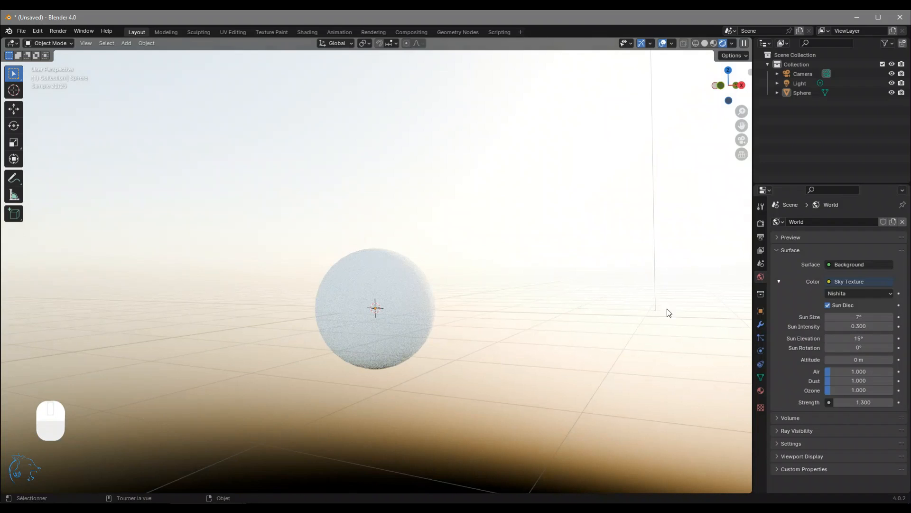
middle_click_drag(671, 302, 676, 306)
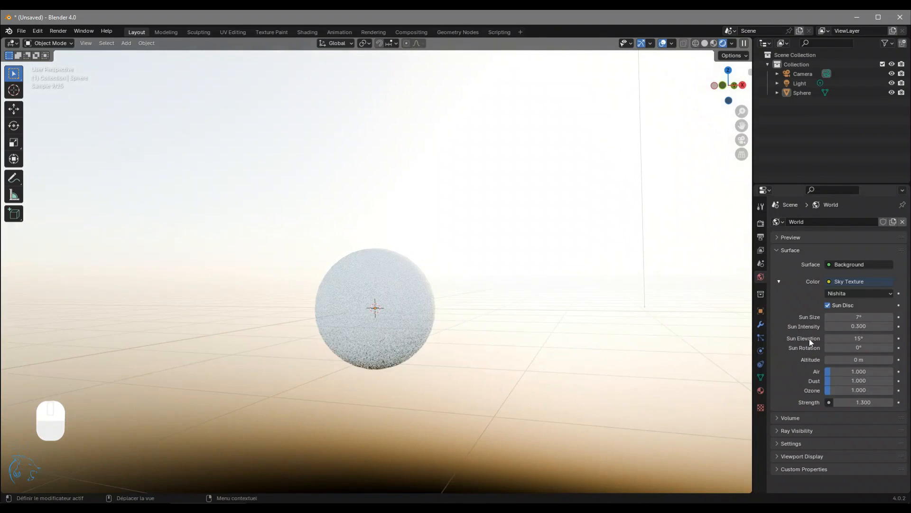
left_click_drag(850, 338, 902, 338)
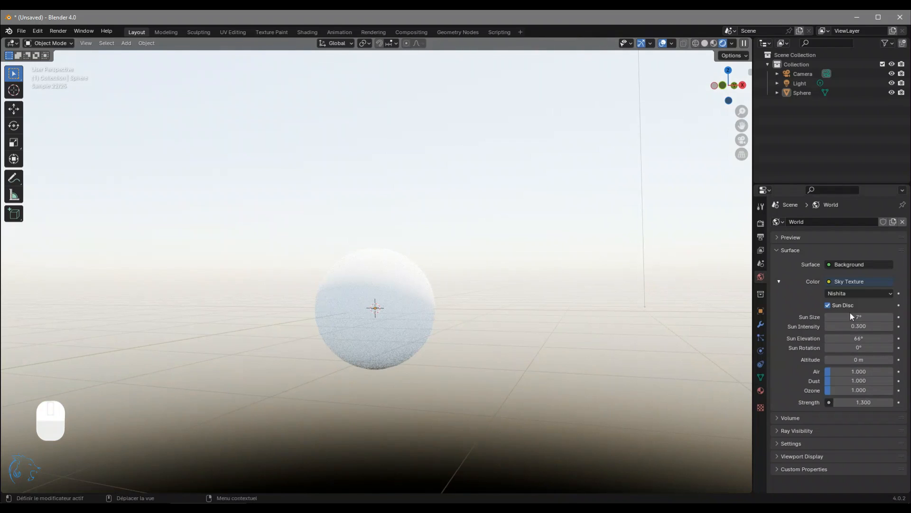
left_click_drag(857, 338, 876, 338)
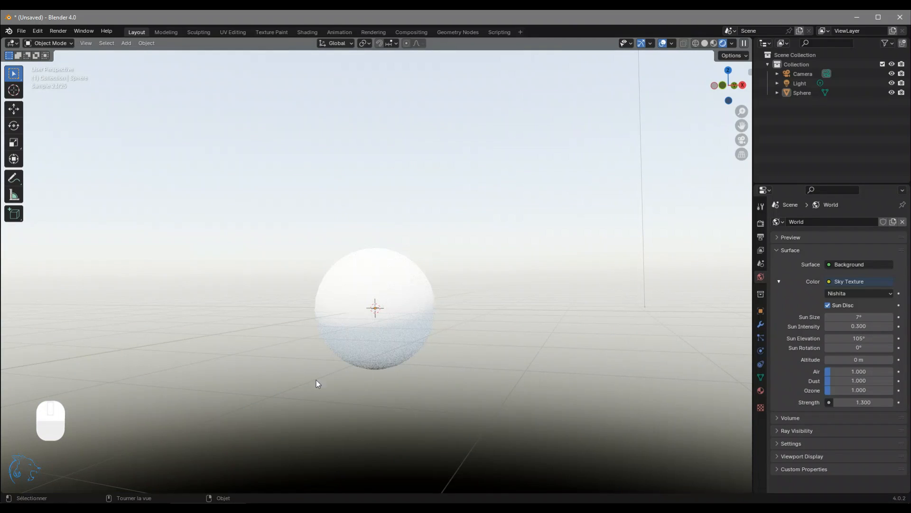
Set the sun elevation to 5° for a low sun near the horizon
left_click(858, 336)
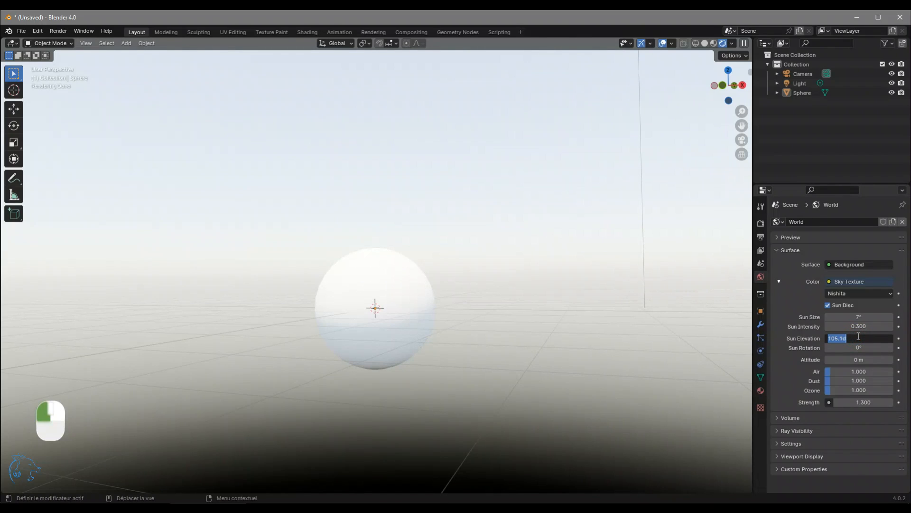
type("5")
key("Return")
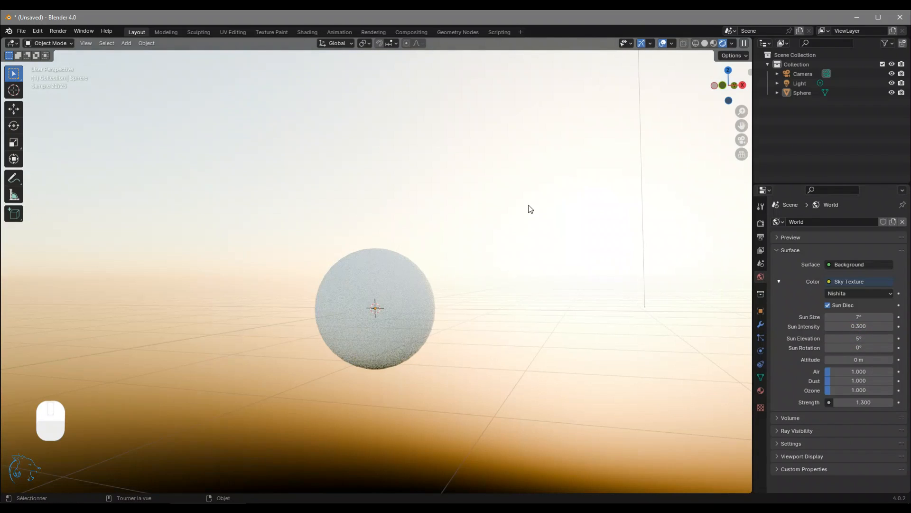
Turn the sun rotation to about 24.2° and set the sky altitude to 3000 m
middle_click_drag(385, 295, 373, 286)
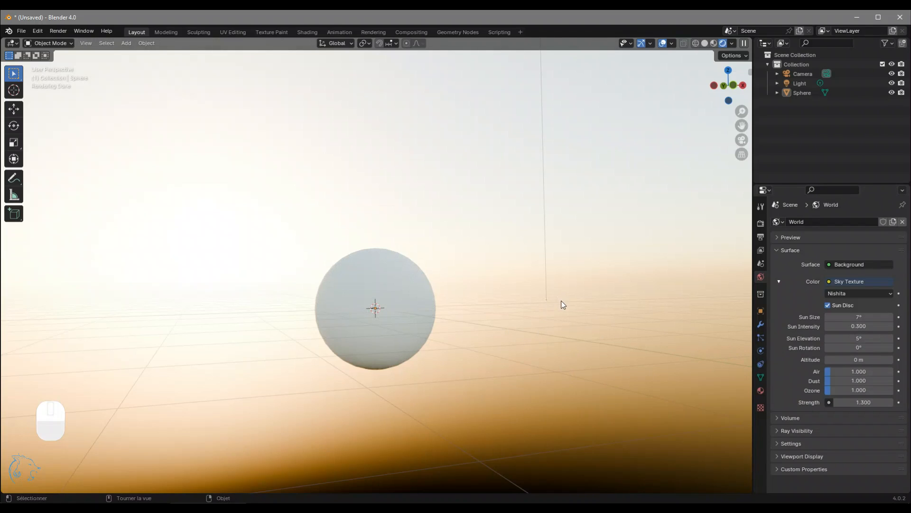
mouse_move(845, 347)
left_mouse_down()
mouse_move(896, 348)
mouse_move(844, 344)
left_mouse_up()
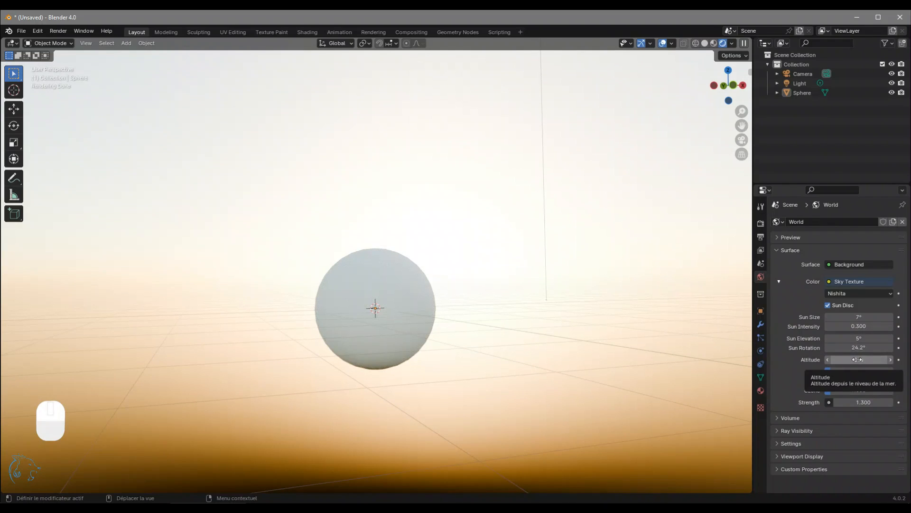
left_click(852, 360)
type("3000")
left_click(869, 346)
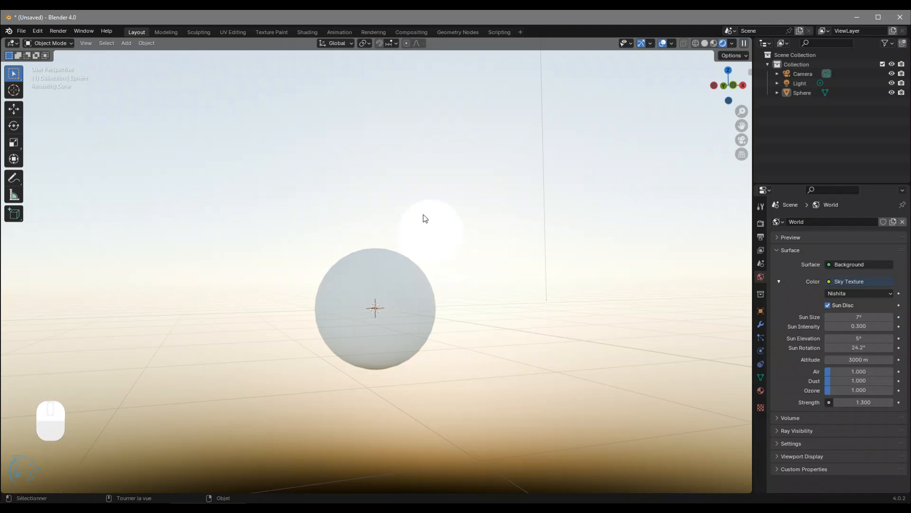
middle_click_drag(501, 263, 476, 273)
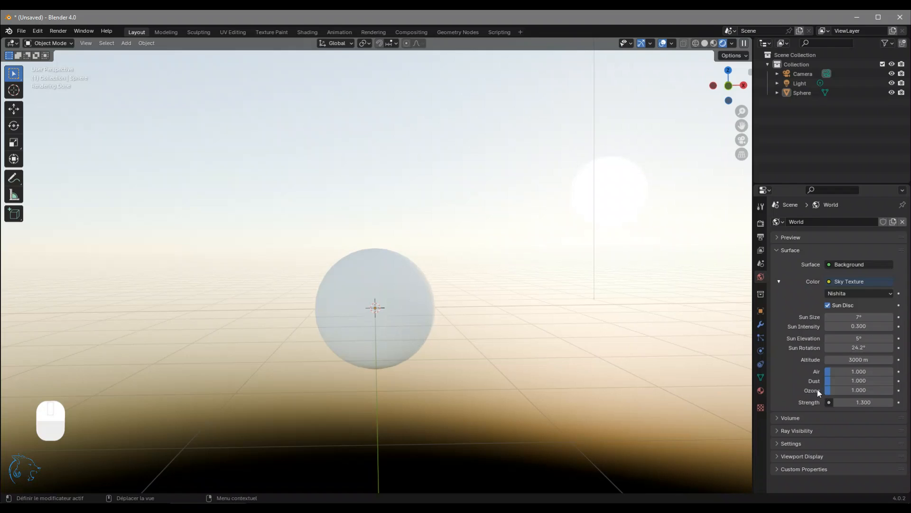
Try varying the sky's air density and return Air to 1
left_click_drag(856, 375, 832, 372)
left_click(833, 371)
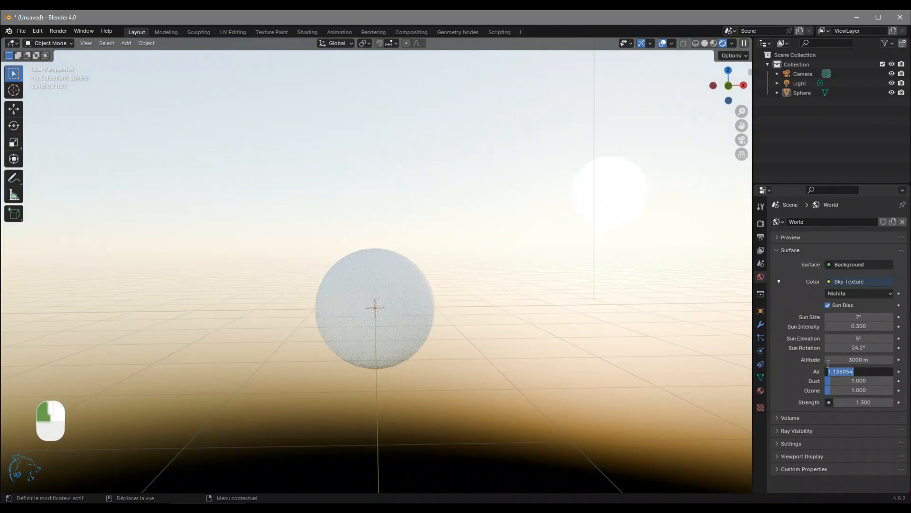
type("1")
key("Return")
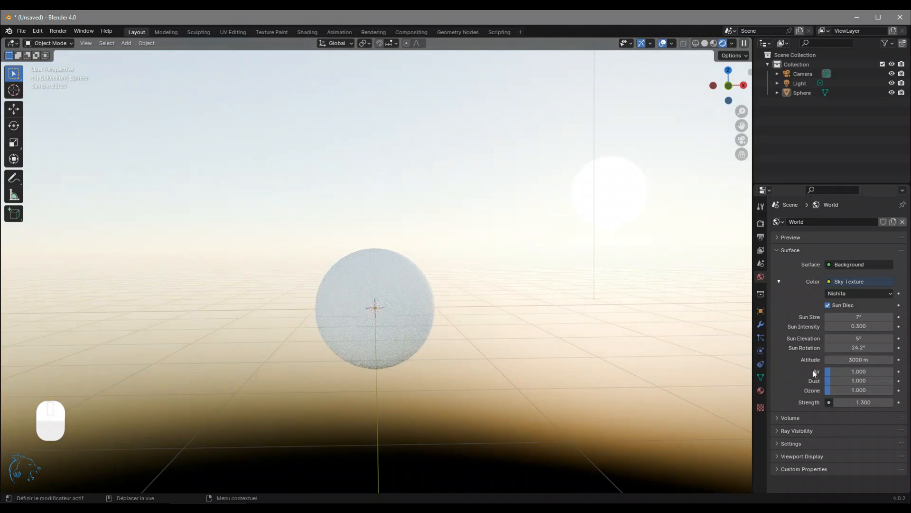
Try raising the sky's dust density to about 9.57 and return Dust to 1
left_click_drag(843, 377, 889, 377)
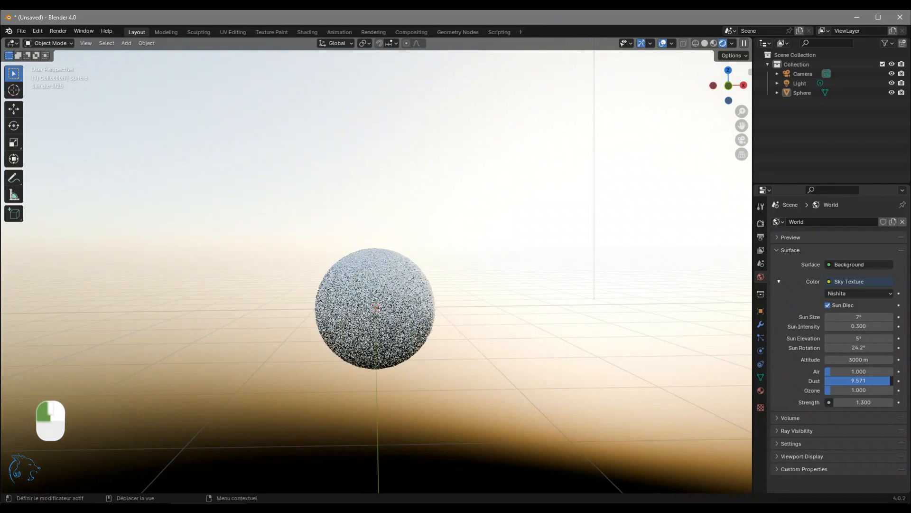
left_click_drag(890, 376, 830, 380)
left_click(830, 381)
type("1")
key("Return")
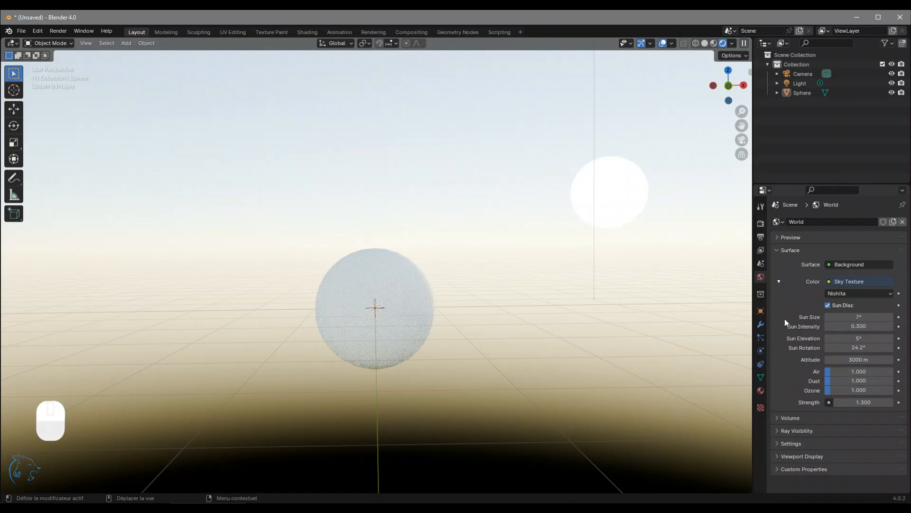
Try lowering the sky's ozone density to 0 and return Ozone to 1
mouse_move(839, 389)
left_mouse_down()
mouse_move(894, 389)
mouse_move(826, 389)
left_mouse_up()
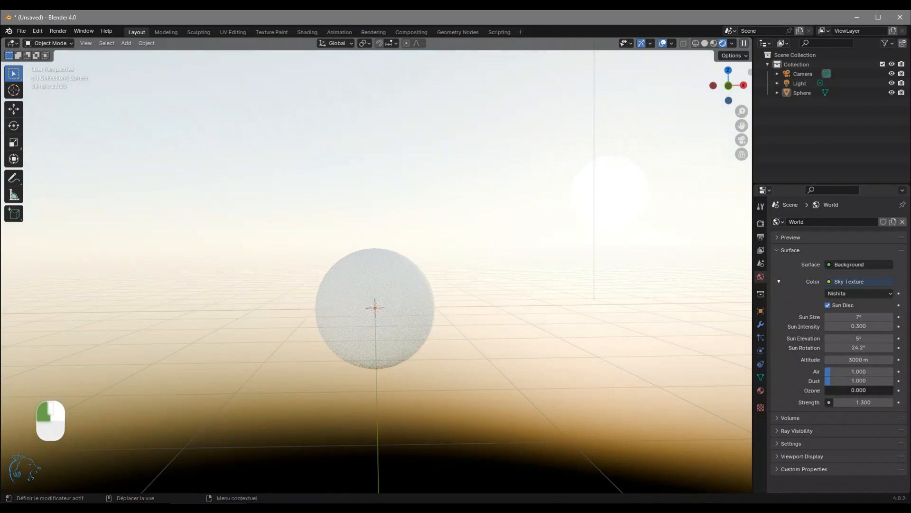
left_click(833, 390)
type("1")
key("Return")
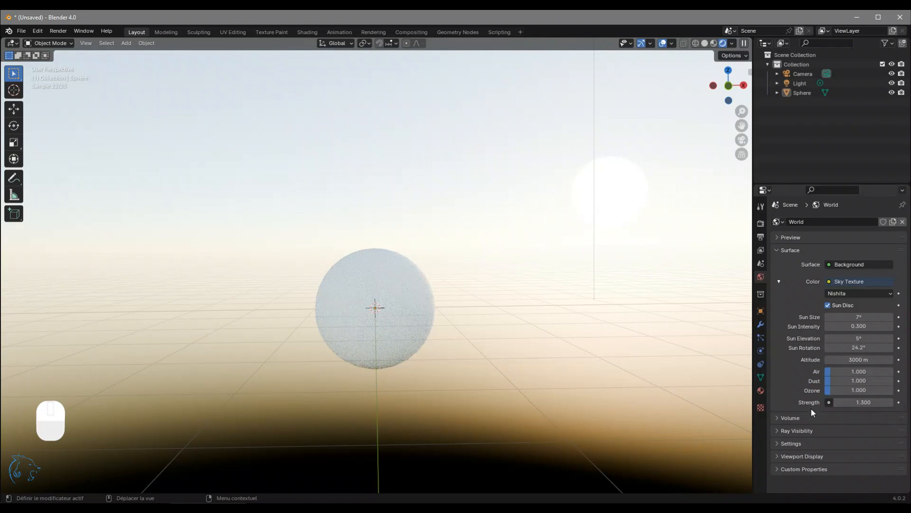
Try a world background strength of 0.1 and settle on a strength of 0.4
left_click_drag(861, 402, 836, 402)
left_click(891, 402)
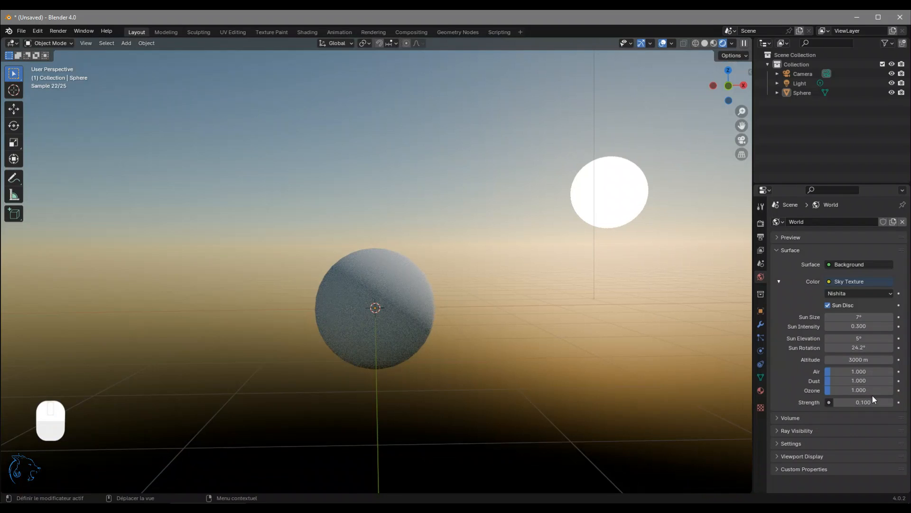
left_click(872, 401)
type("0.3")
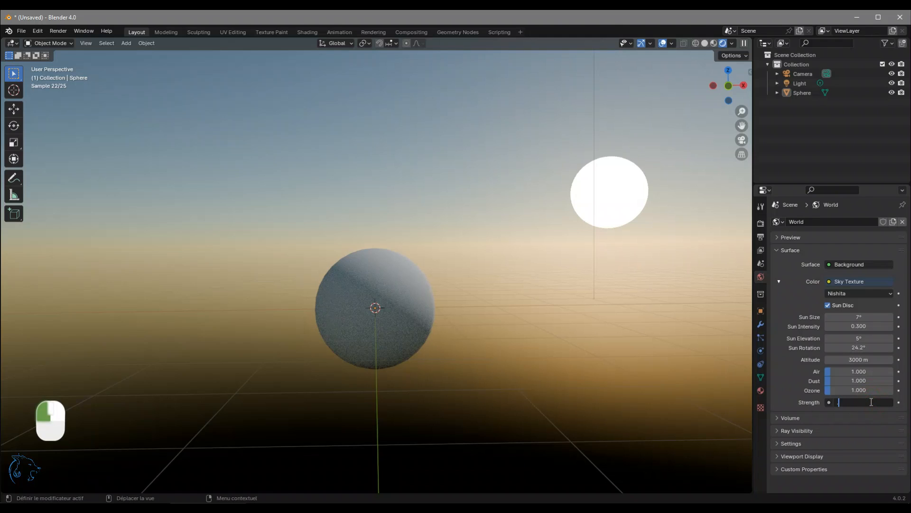
key("Return")
mouse_move(868, 402)
left_mouse_down()
mouse_move(877, 402)
mouse_move(868, 402)
left_mouse_up()
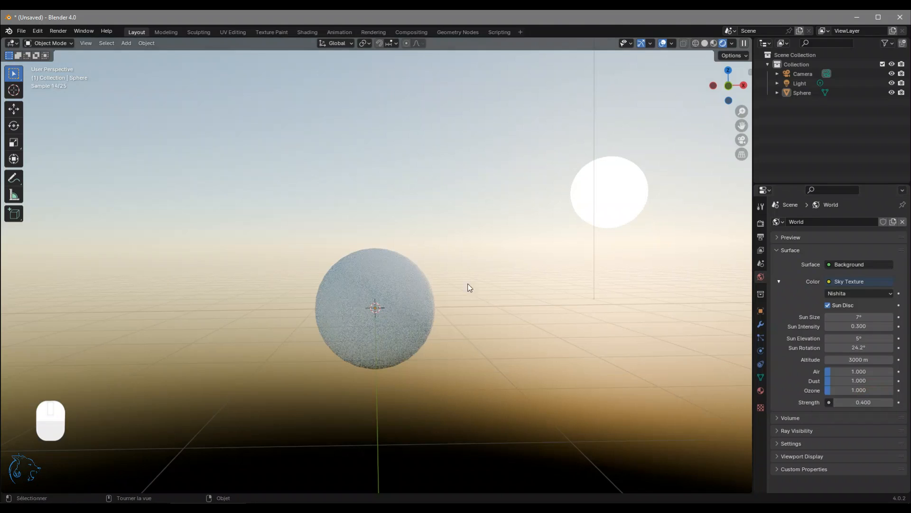
Turn off Scene World in the viewport shading so the built-in HDRI lights the sphere
middle_click_drag(539, 275, 460, 291)
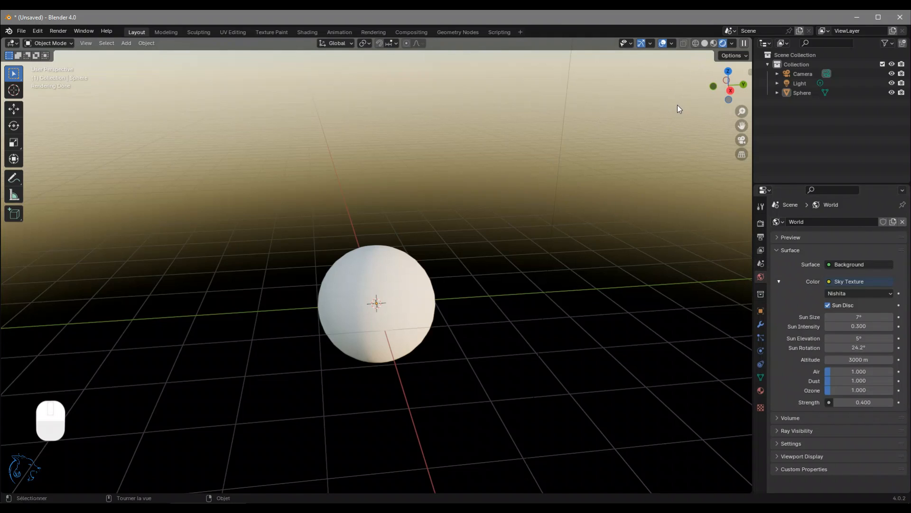
left_click(732, 43)
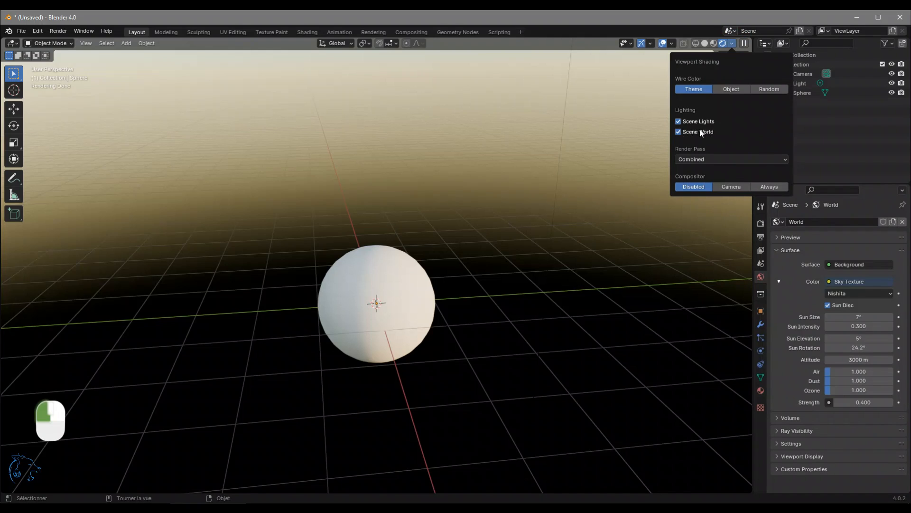
left_click(678, 132)
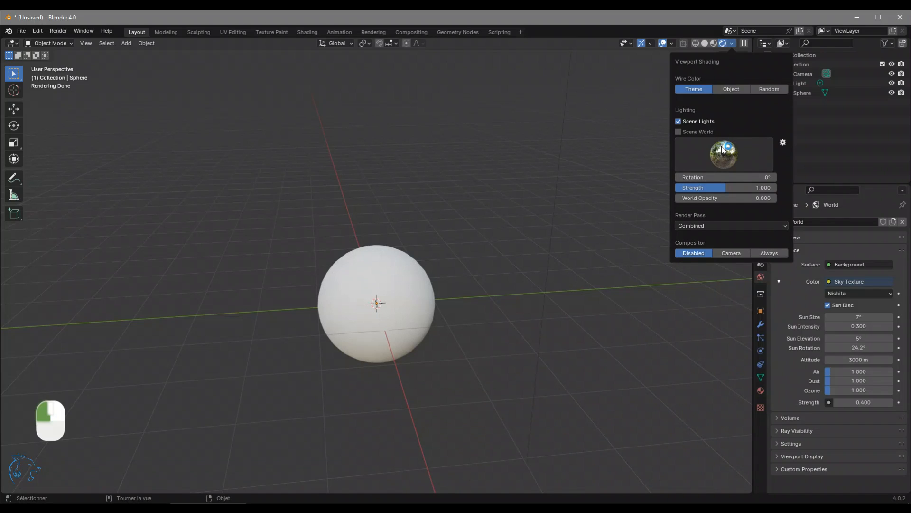
middle_click_drag(721, 146, 635, 147)
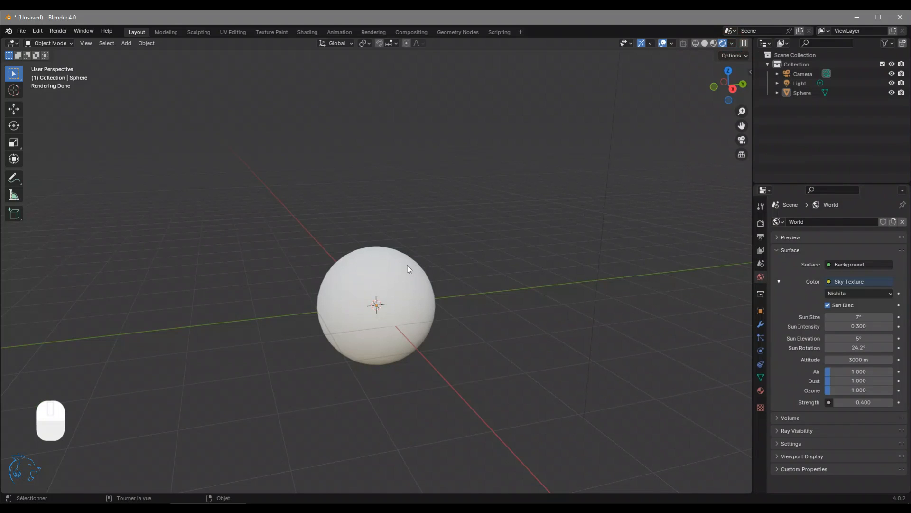
left_click(732, 43)
left_click(732, 44)
Add a point light and move it close to the sphere's upper front surface
key("shift+a")
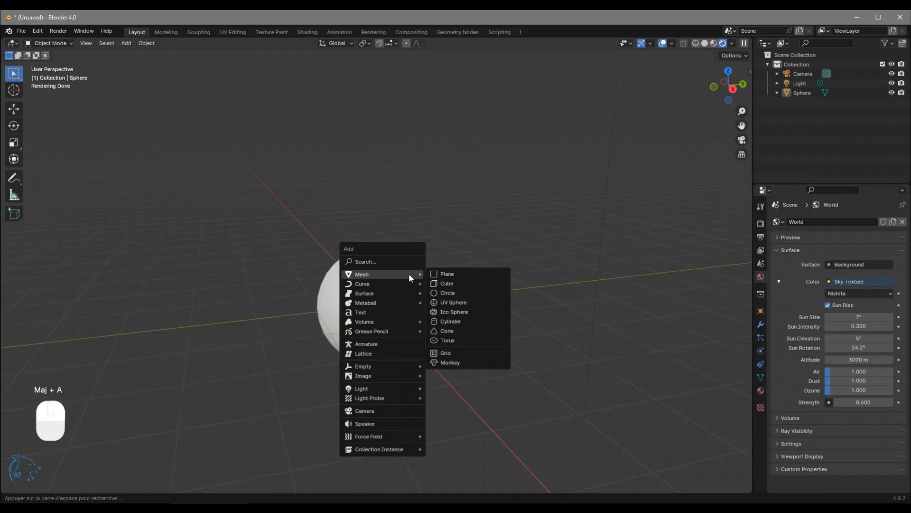
mouse_move(391, 388)
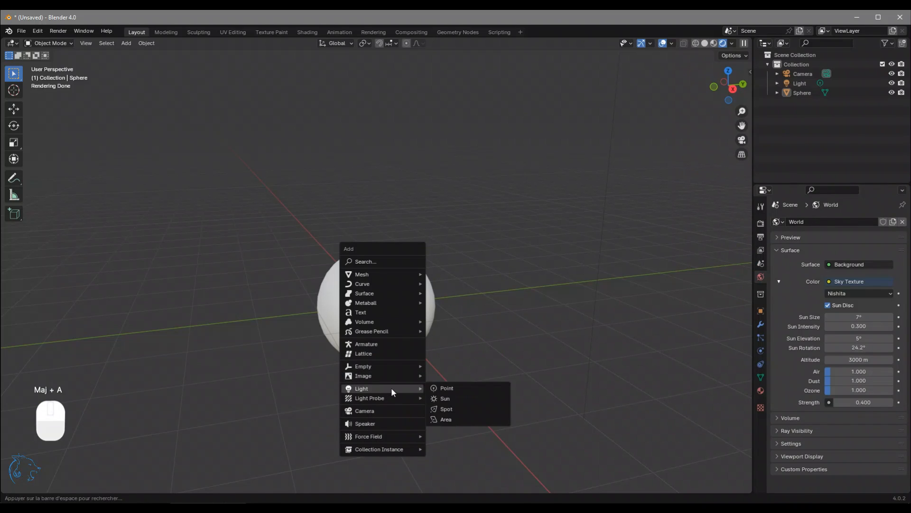
left_click(444, 389)
key("g")
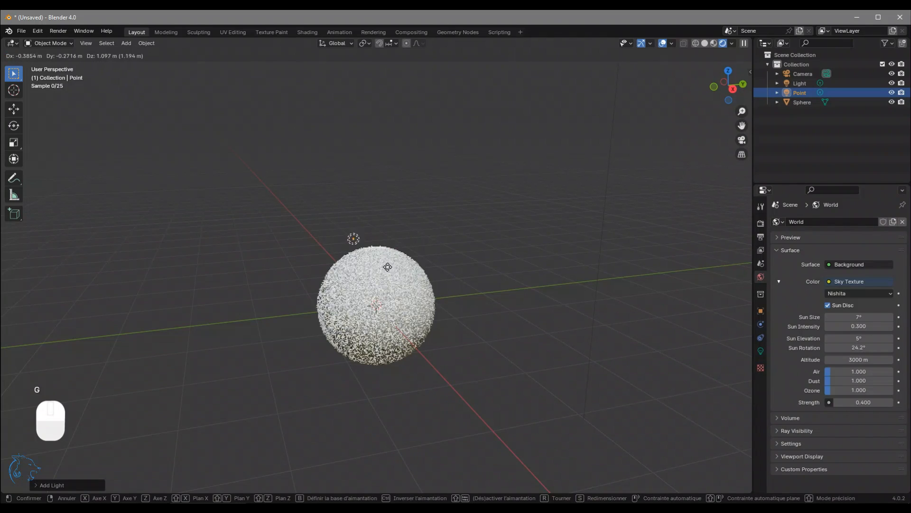
left_click(379, 274)
middle_click_drag(378, 274, 466, 280)
key("g")
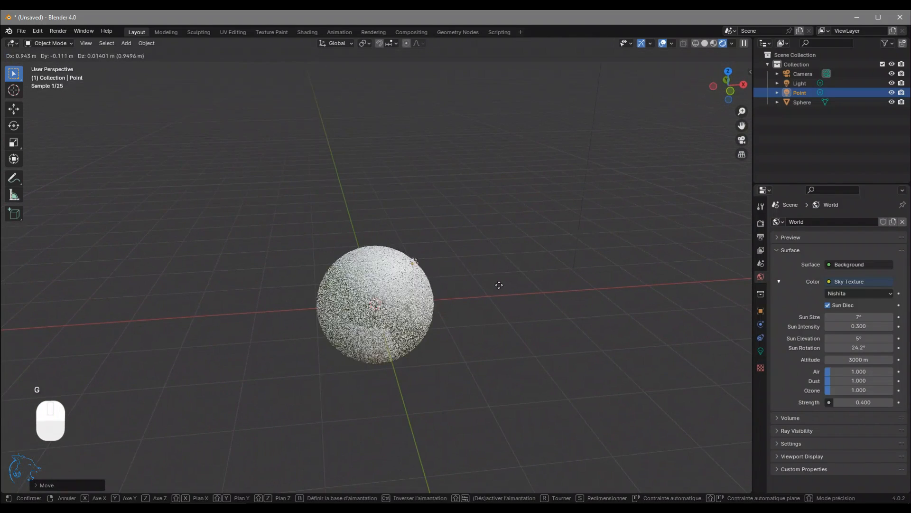
left_click(422, 277)
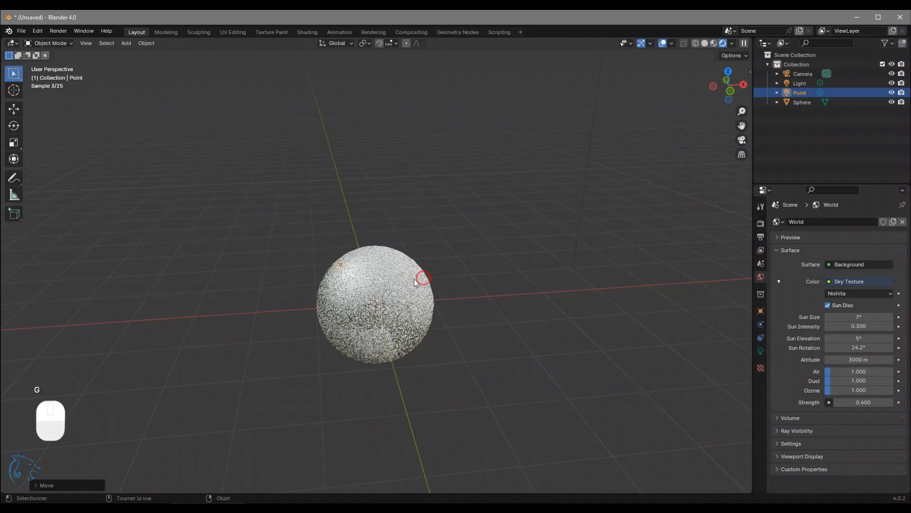
scroll(393, 274, "up", 4)
key("g")
left_click(434, 270)
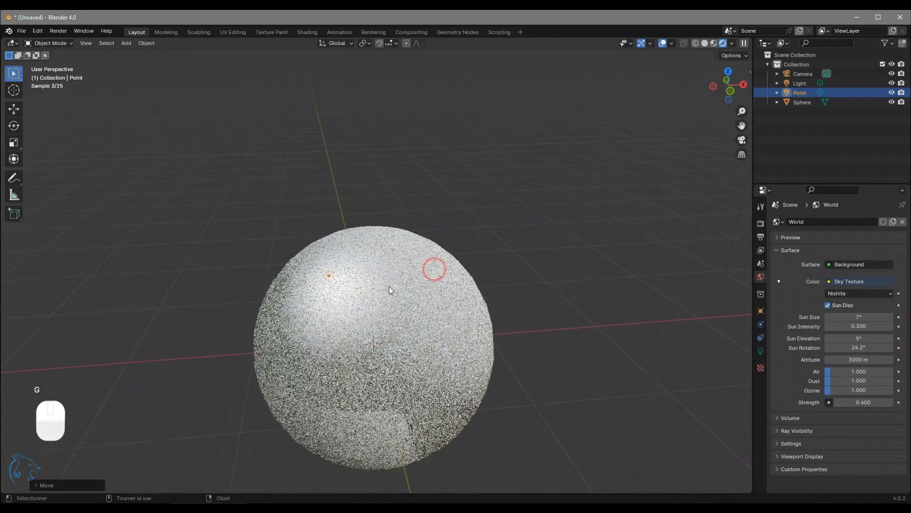
Turn off Scene Lights in the viewport shading to preview the sphere without the point light
left_click(732, 43)
left_click(679, 121)
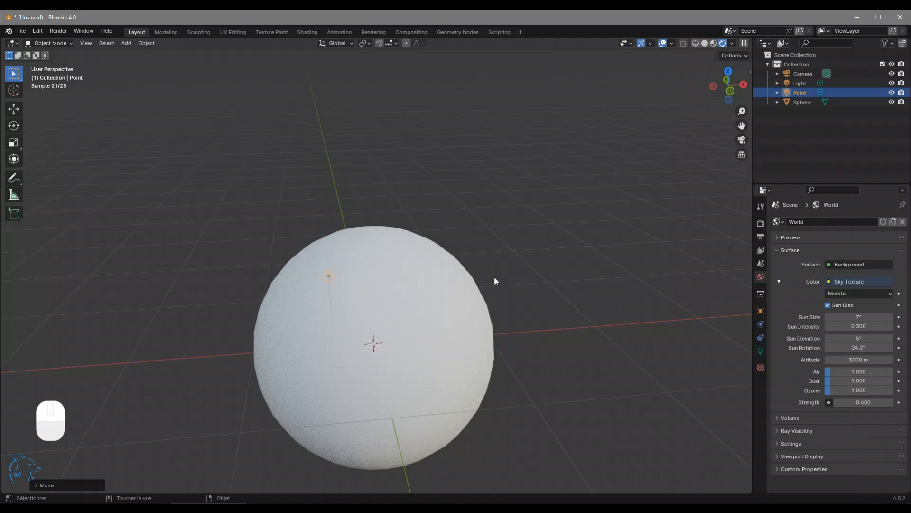
scroll(318, 315, "down", 1)
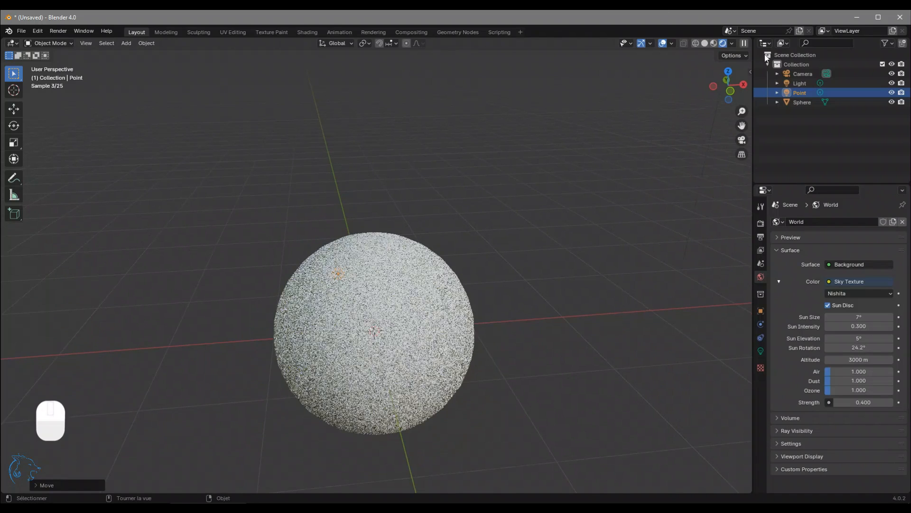
Turn Scene Lights and Scene World back on in the viewport shading
left_click(733, 44)
left_click(679, 121)
left_click(679, 132)
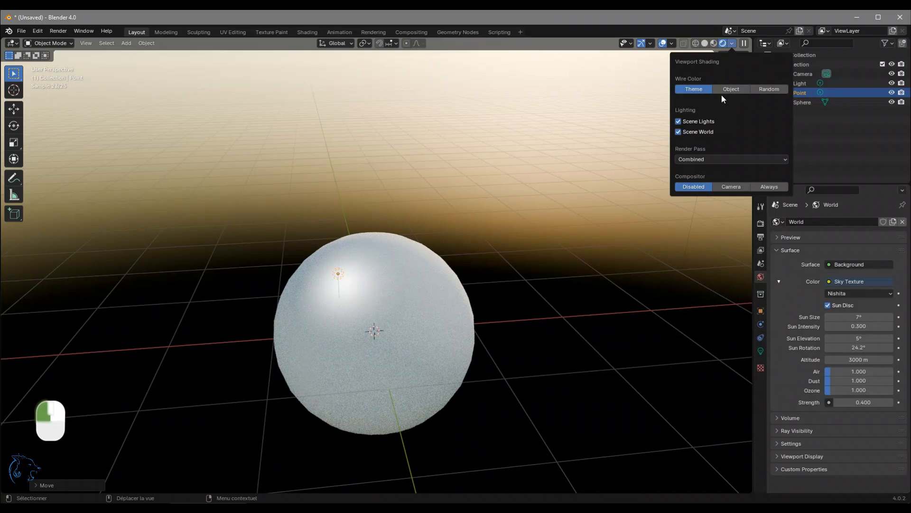
Turn off Scene World, raise the HDRI's World Opacity to 1 and look around the forest background
left_click(679, 132)
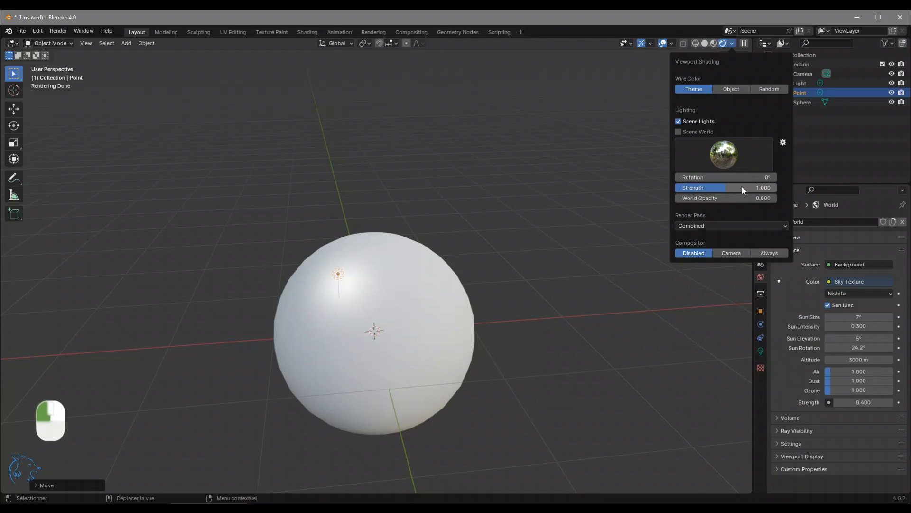
left_click_drag(731, 200, 835, 199)
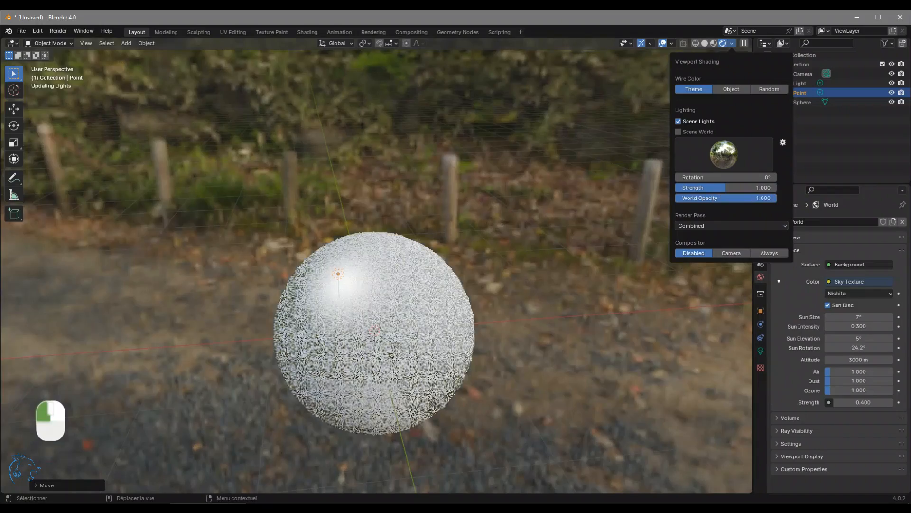
scroll(541, 247, "down", 1)
middle_click_drag(541, 248, 482, 204)
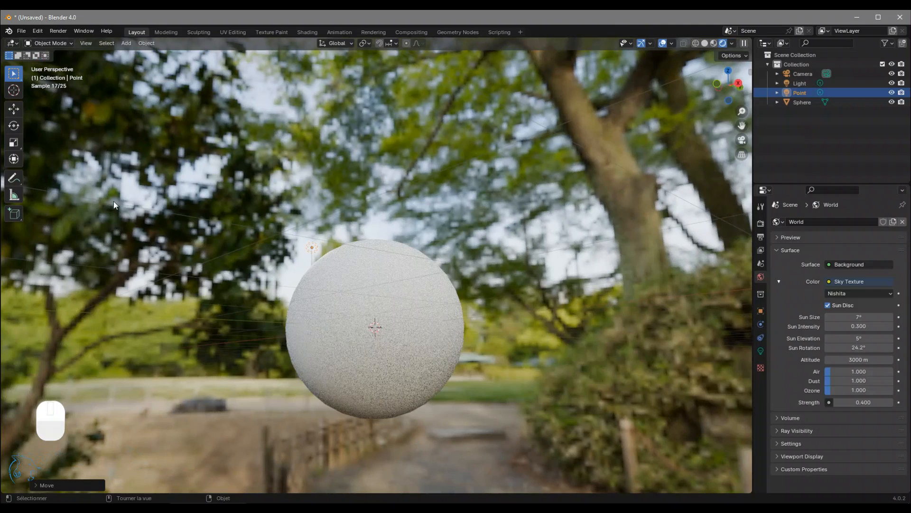
middle_click_drag(503, 256, 558, 256)
Set the HDRI's World Opacity back to 0 and turn Scene World on again
left_click(732, 43)
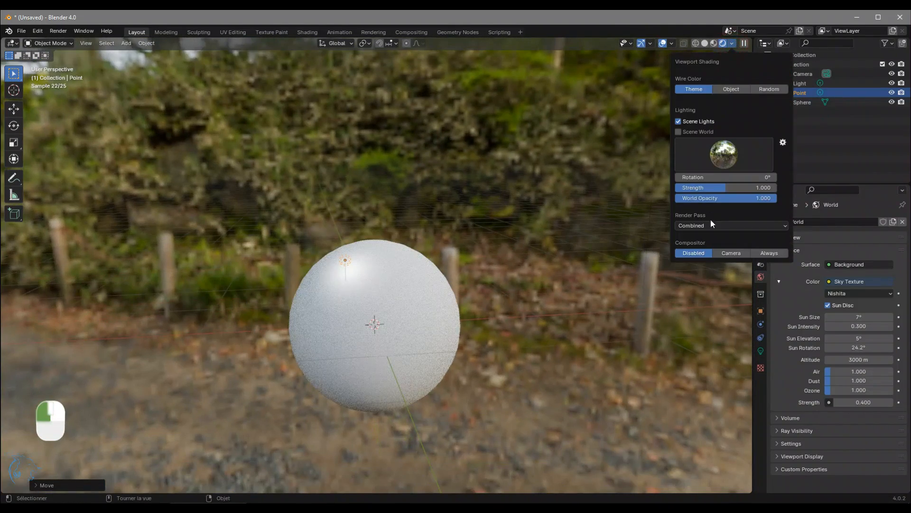
left_click_drag(709, 202, 675, 197)
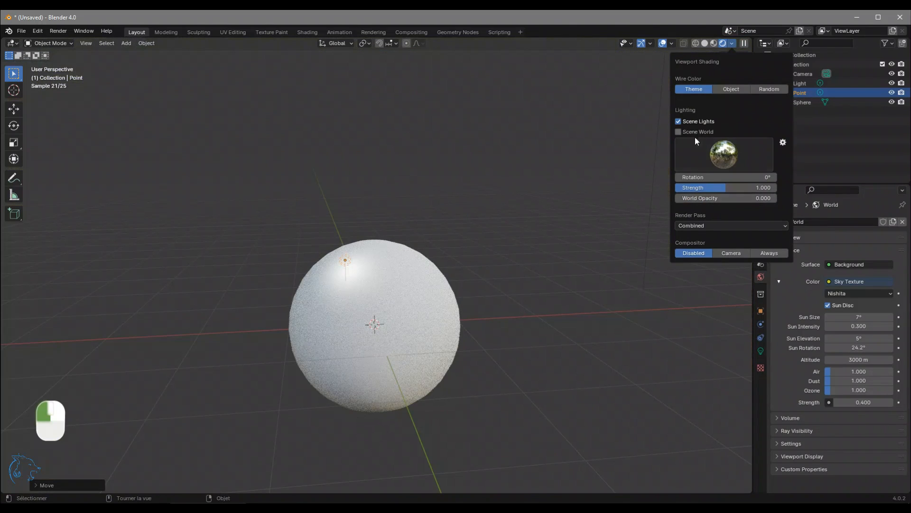
left_click(678, 132)
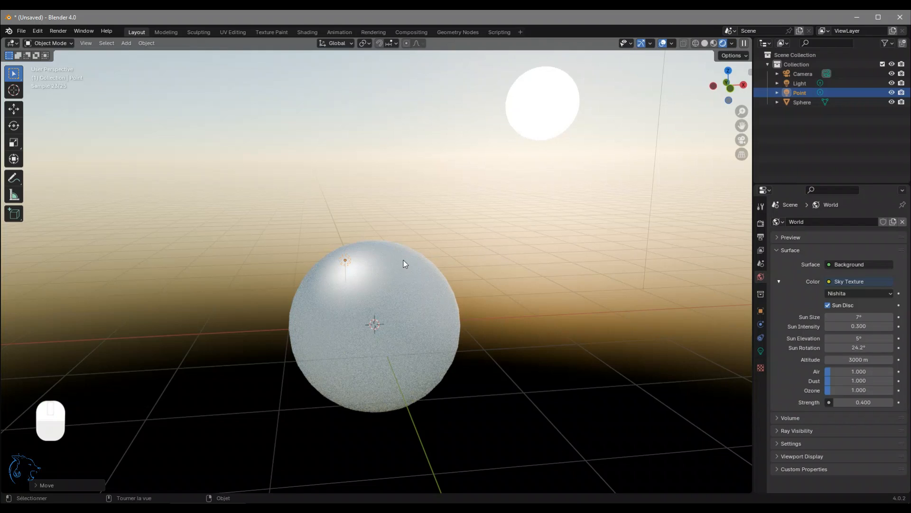
Delete the point light from the scene
key("Delete")
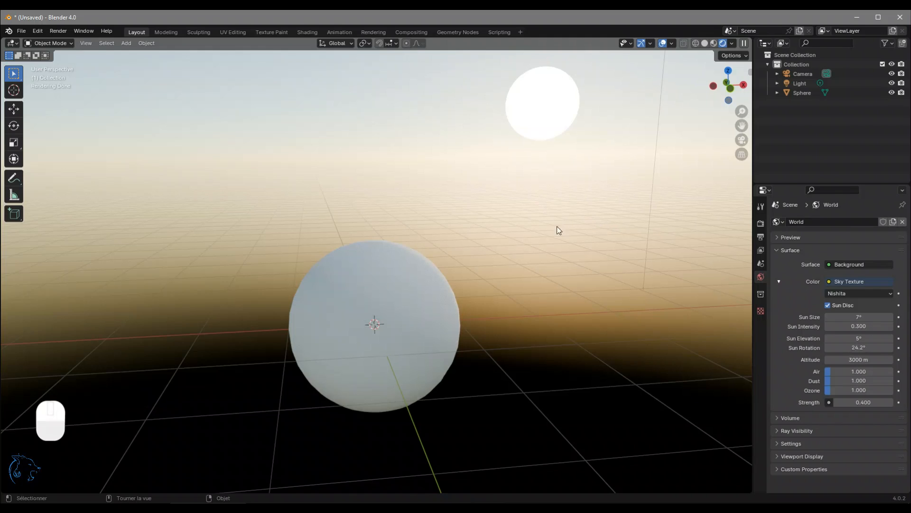
Turn off Scene World in the viewport shading and light the sphere with the warm interior HDRI
left_click(733, 44)
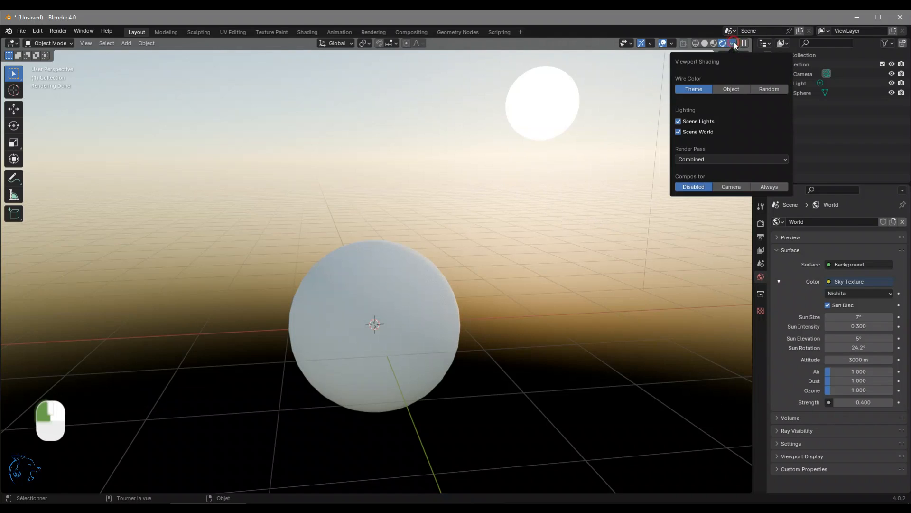
left_click(680, 133)
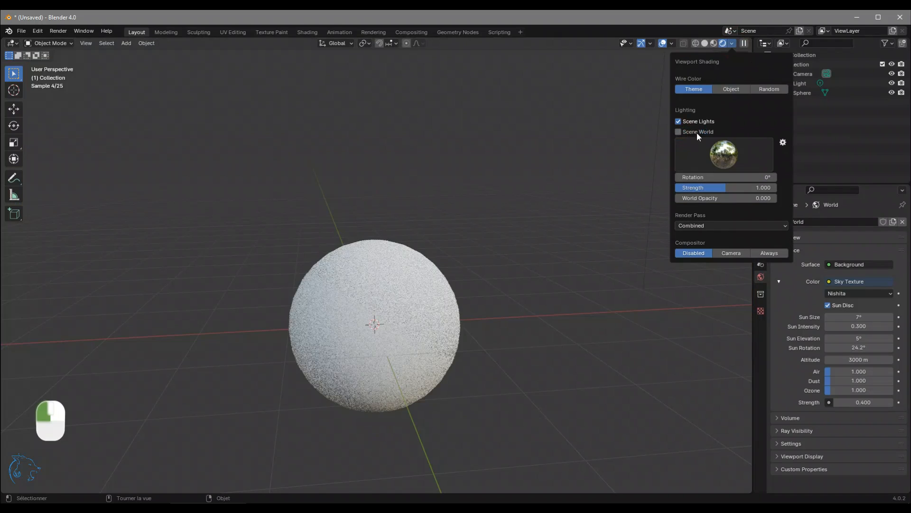
left_click(729, 158)
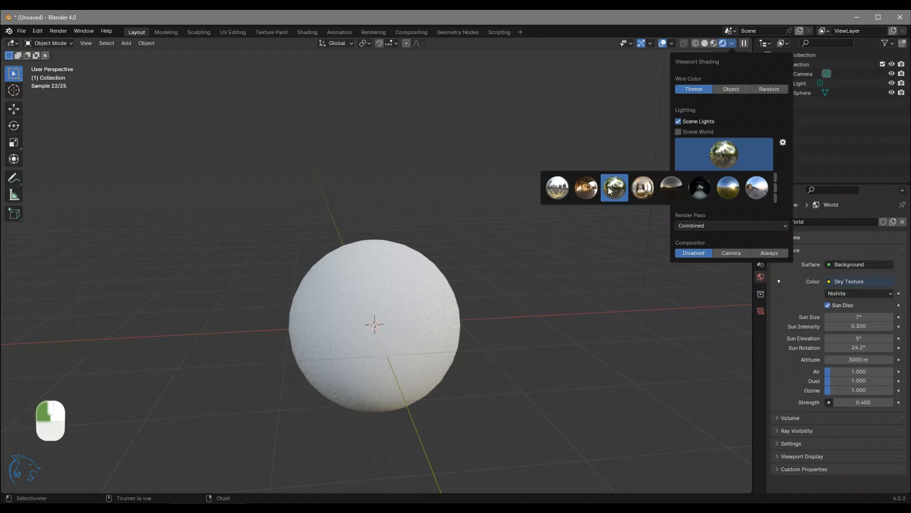
left_click(649, 186)
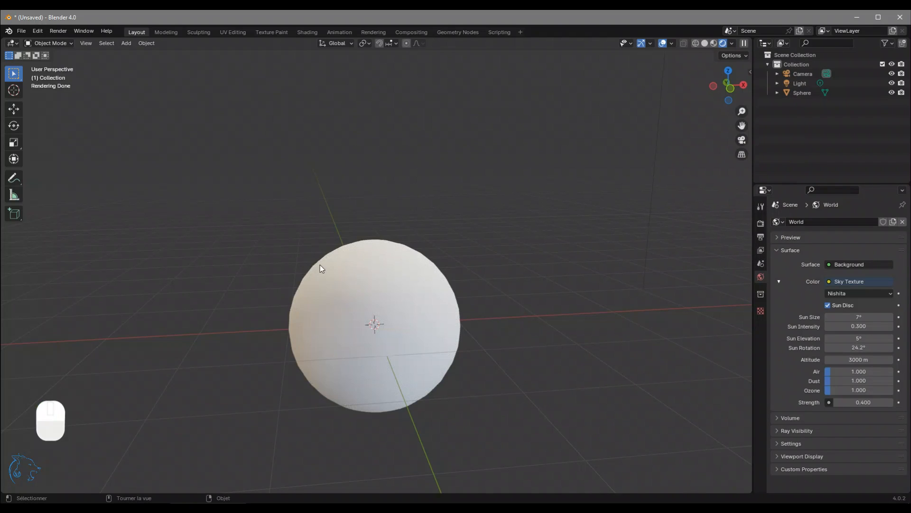
Switch the viewport lighting to the blue-sky outdoor HDRI
left_click(733, 43)
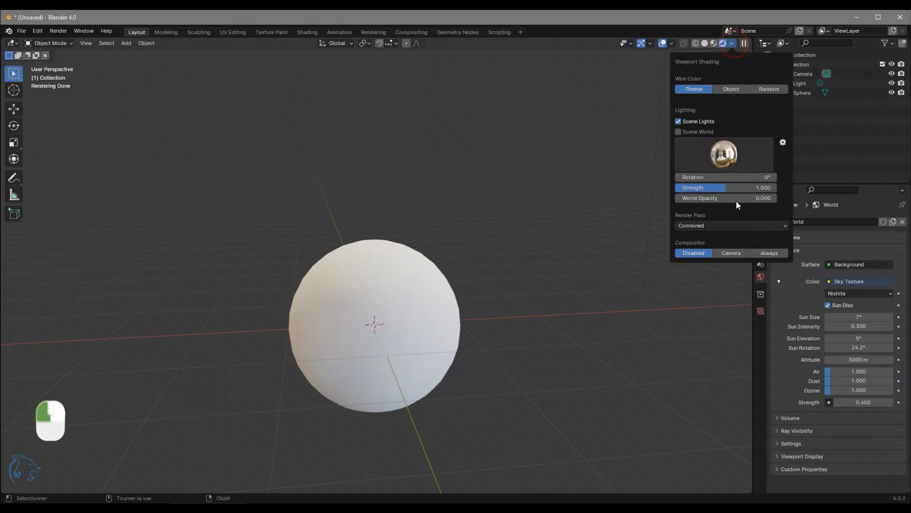
left_click(734, 168)
left_click(722, 187)
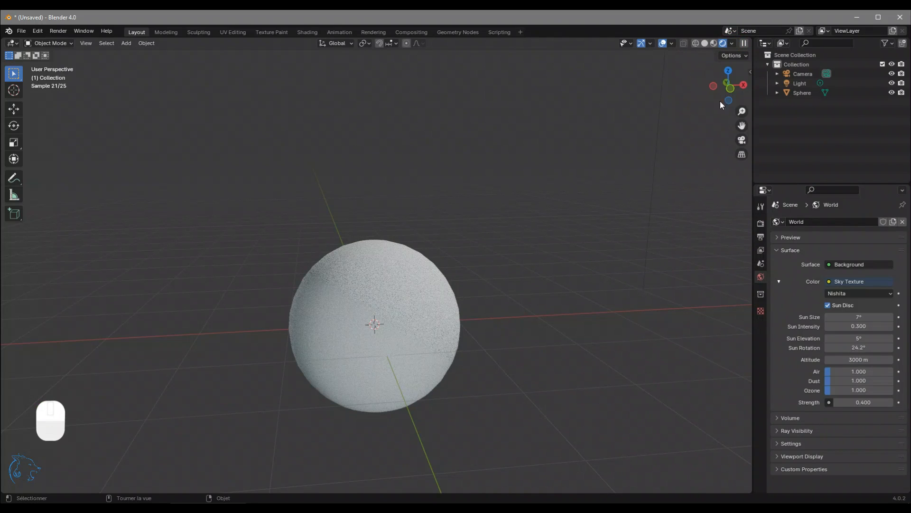
Switch the viewport lighting to the bright outdoor city HDRI
left_click(733, 43)
left_click(726, 156)
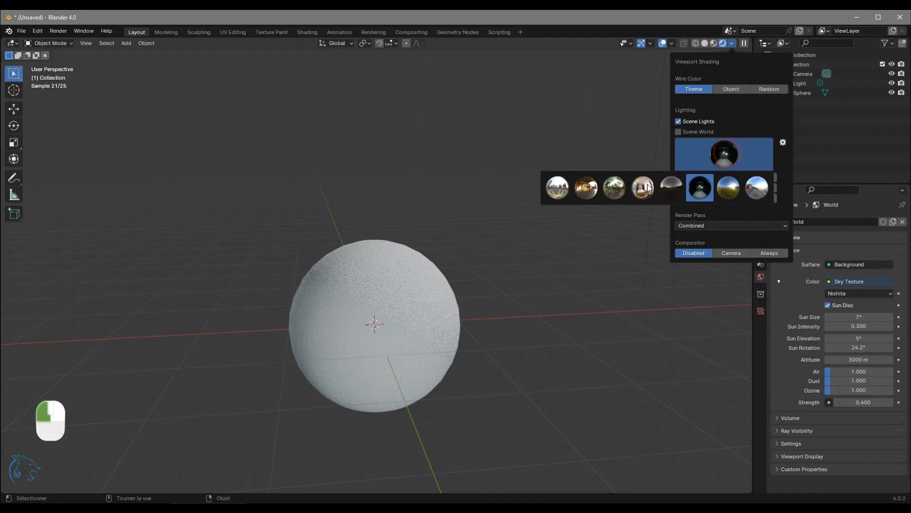
left_click(552, 187)
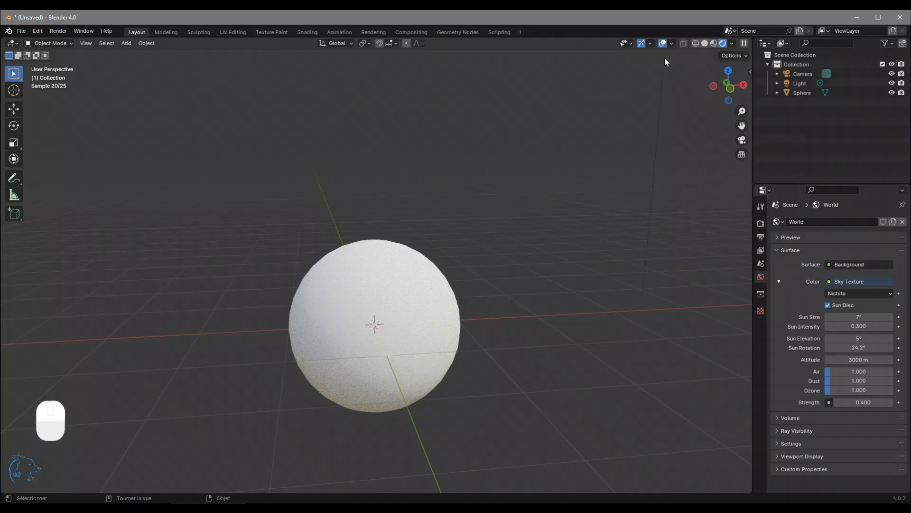
Switch the viewport lighting to the green forest HDRI and turn Scene World back on
left_click(733, 43)
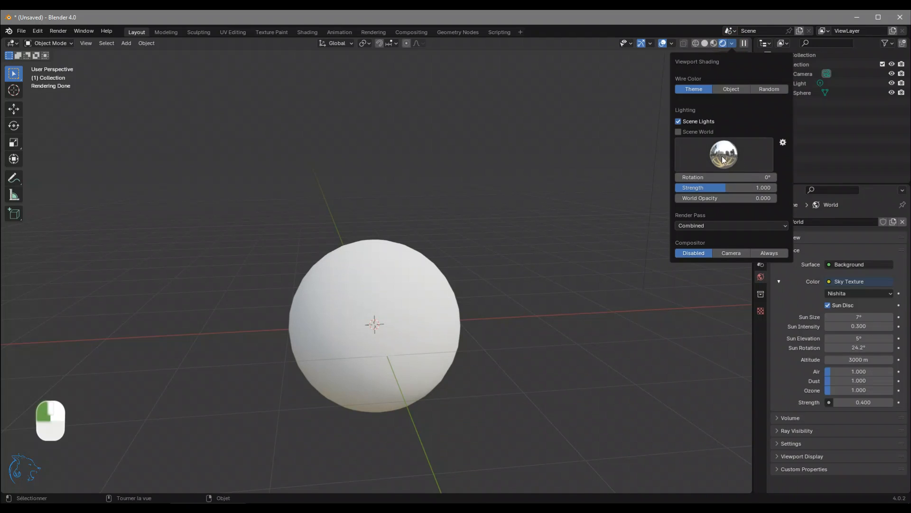
left_click(736, 151)
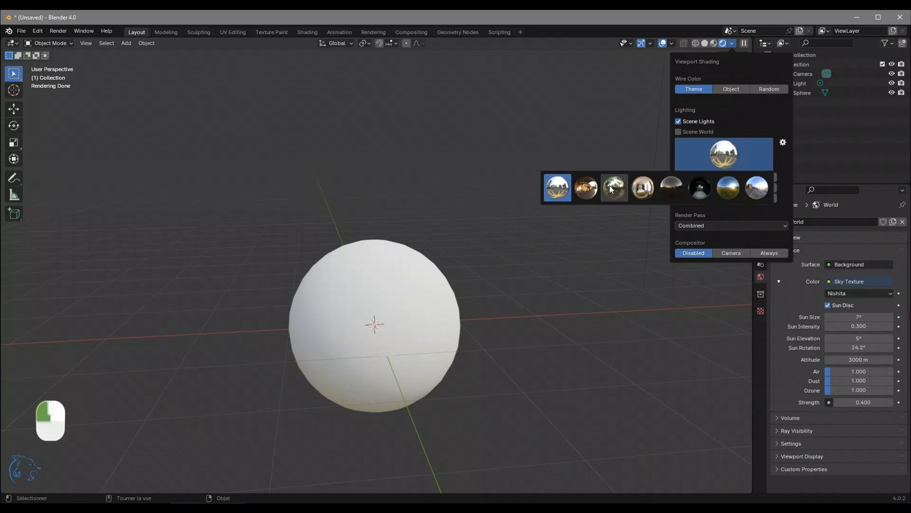
left_click(613, 187)
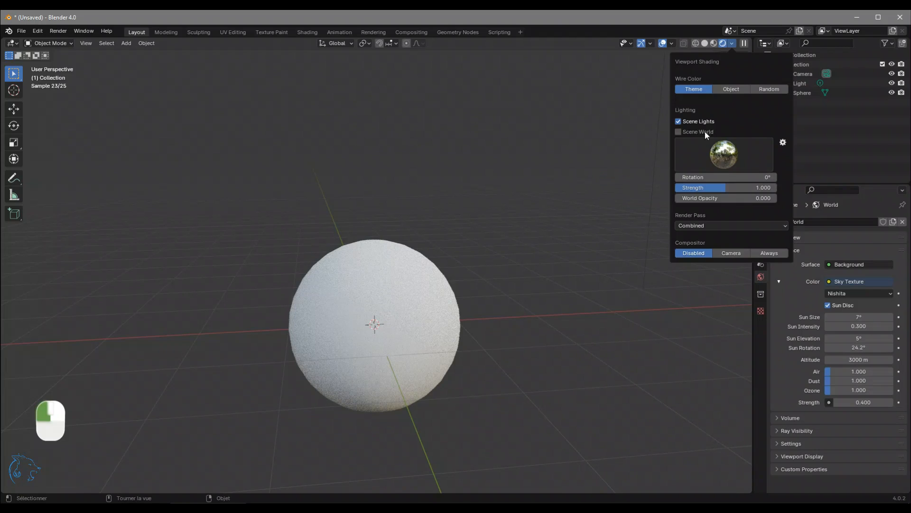
left_click(694, 131)
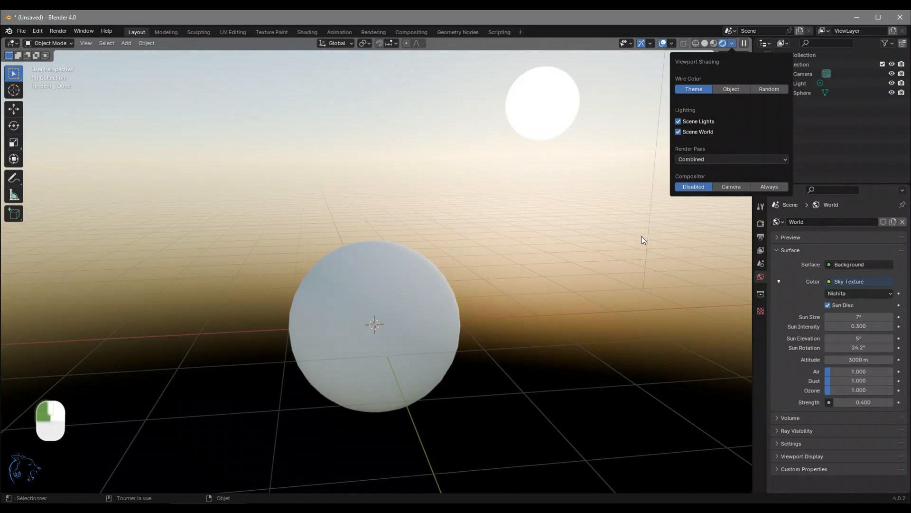
Show the camera view in solid shading and set the output's Resolution Y to 1920 px for a square frame
left_click(706, 44)
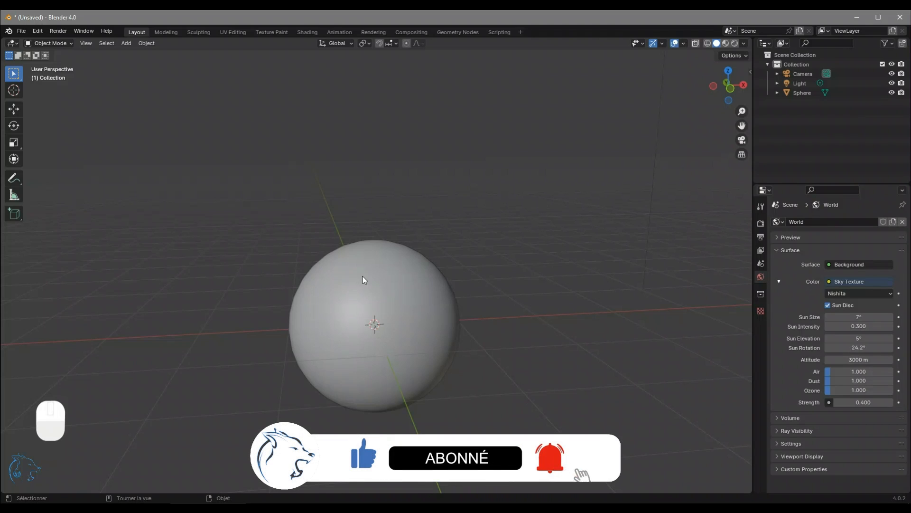
key("KP_0")
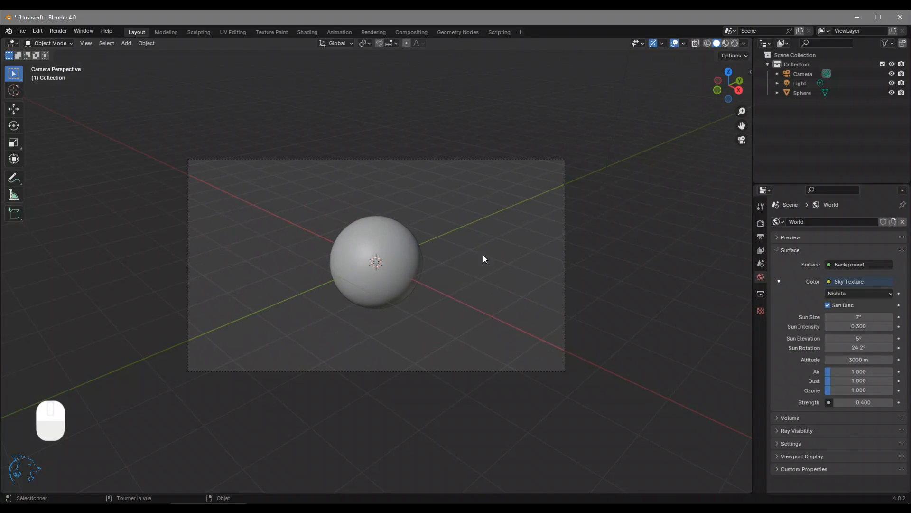
left_click(762, 237)
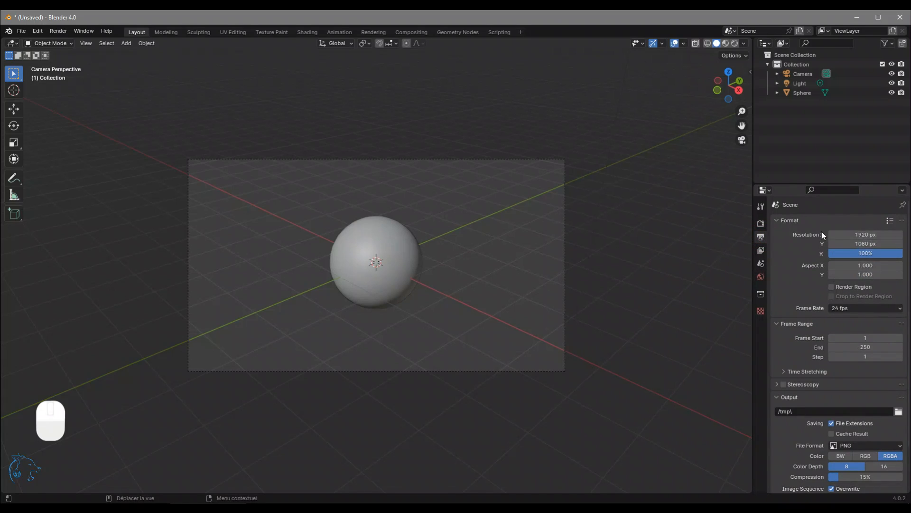
left_click(869, 244)
type("1920")
key("Return")
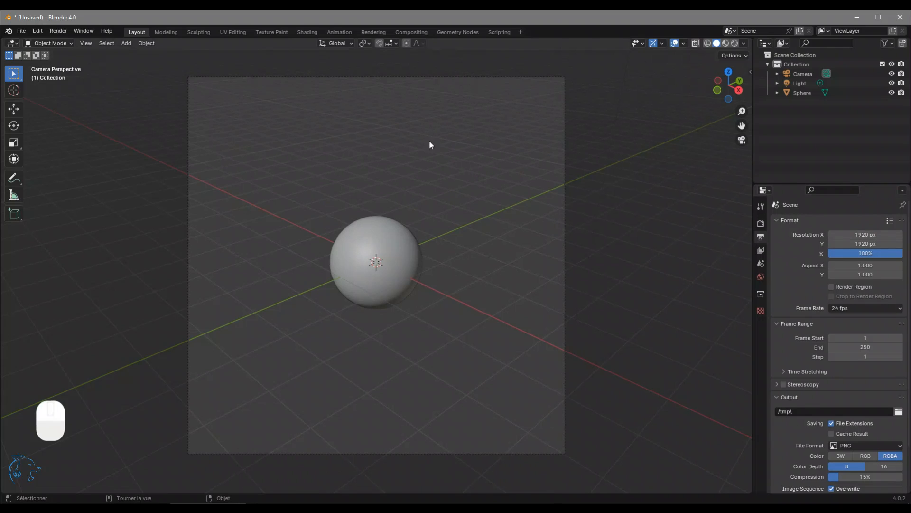
Lock the camera to the view and move it closer to the sphere
middle_click_drag(466, 244, 486, 262)
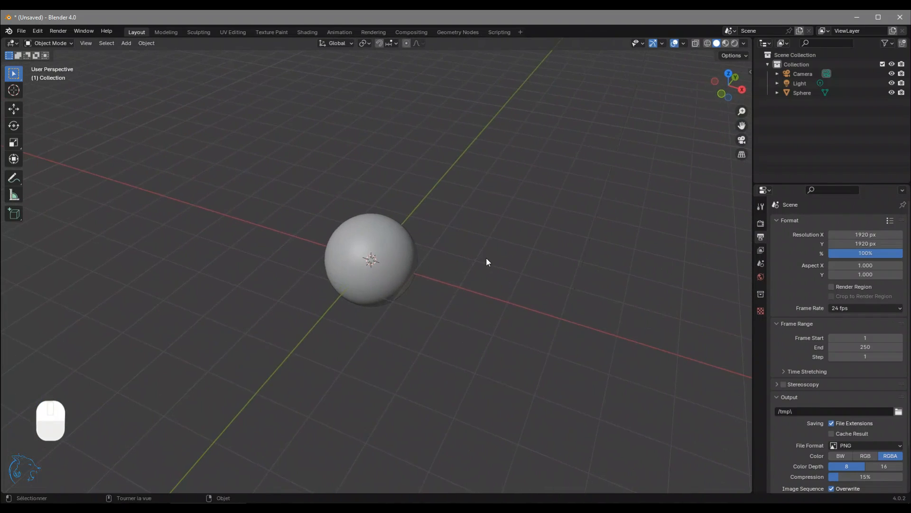
key("KP_0")
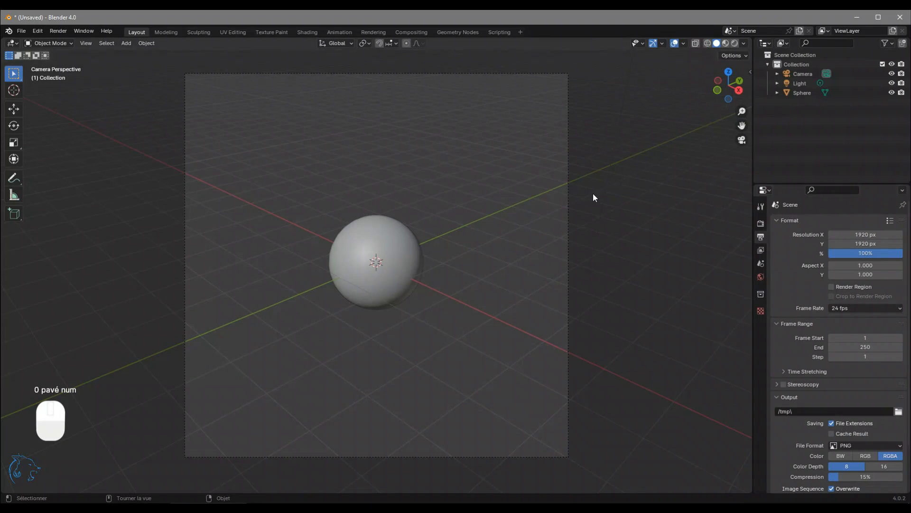
key("n")
left_click(748, 93)
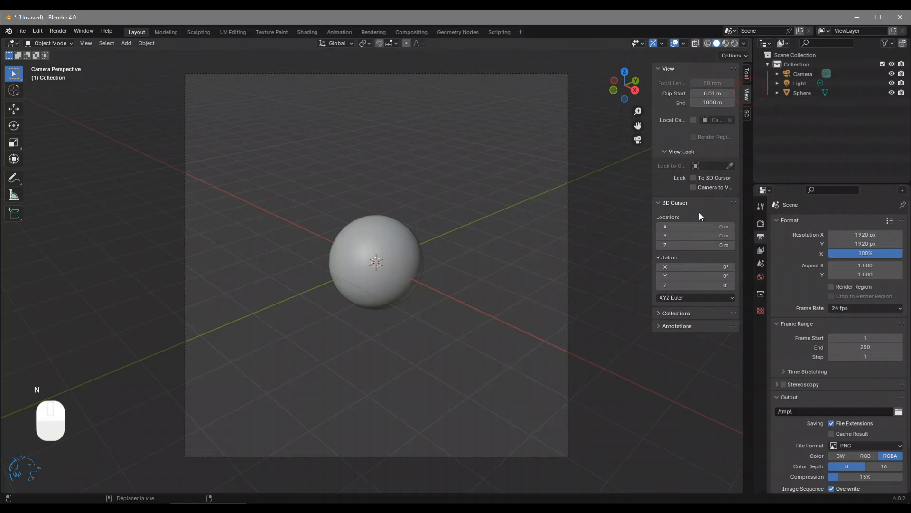
left_click(706, 188)
key("n")
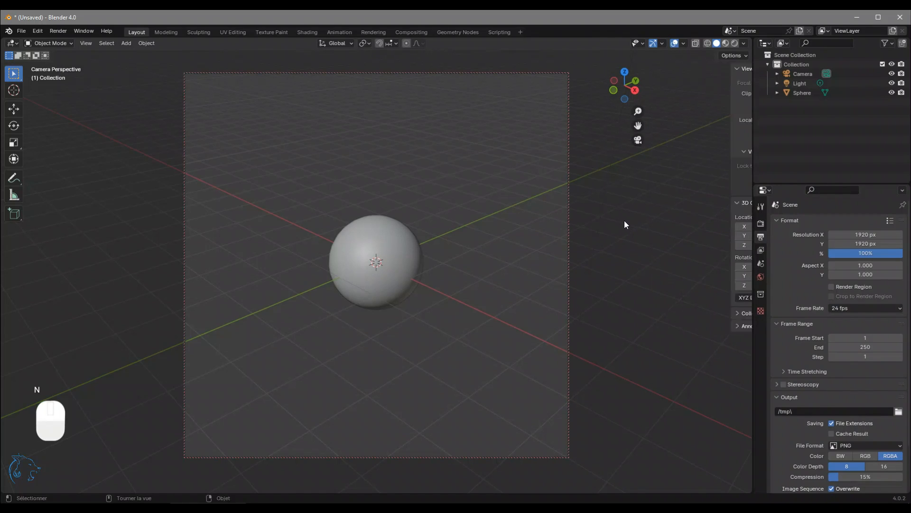
scroll(487, 263, "up", 4)
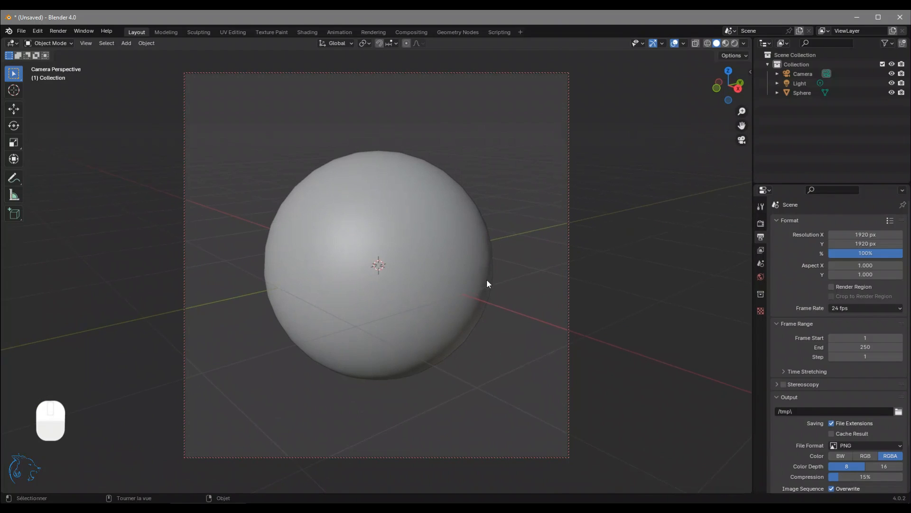
Switch to rendered shading and reframe the camera so the sphere fills most of the frame, with its sunlit side facing the camera
left_click(737, 43)
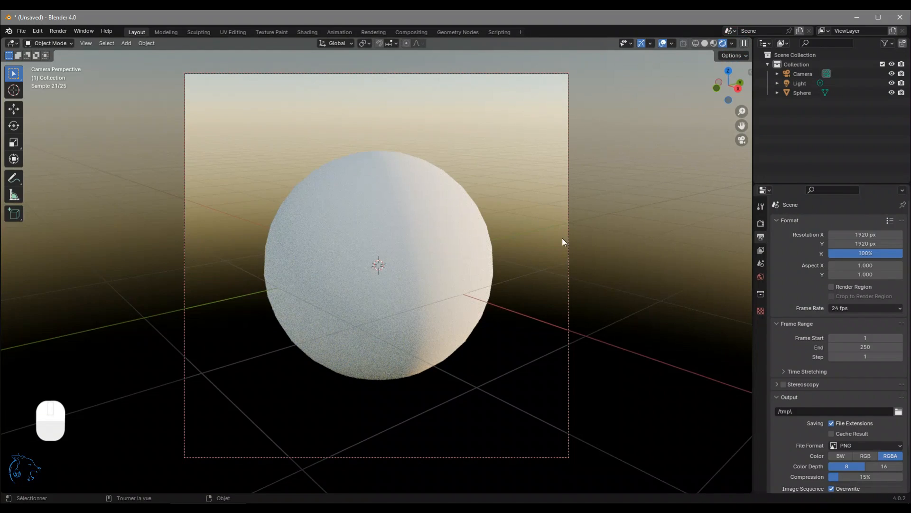
middle_click_drag(554, 227, 509, 218)
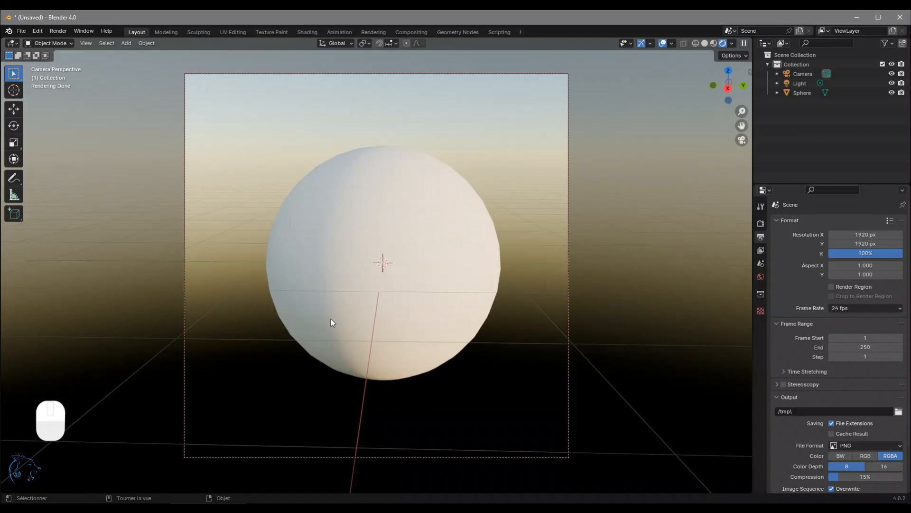
middle_click_drag(399, 286, 403, 244, "ctrl")
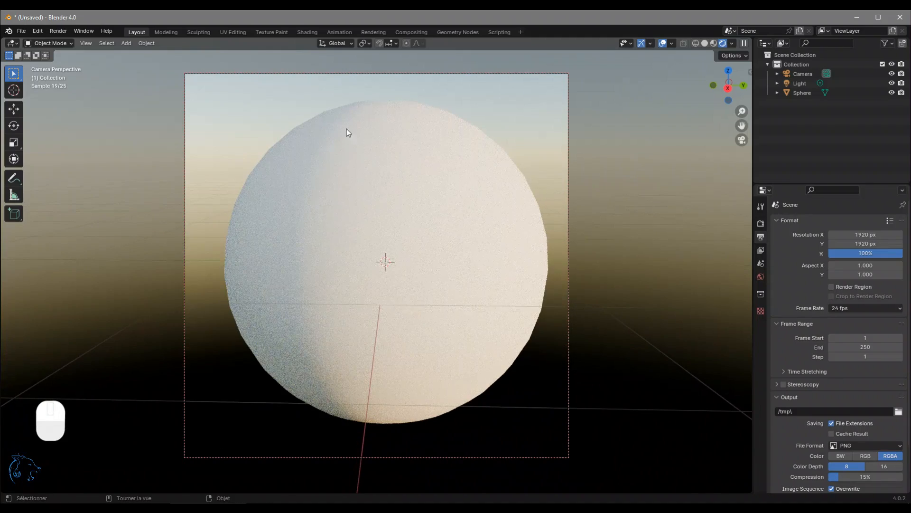
middle_click_drag(411, 295, 446, 291, "shift")
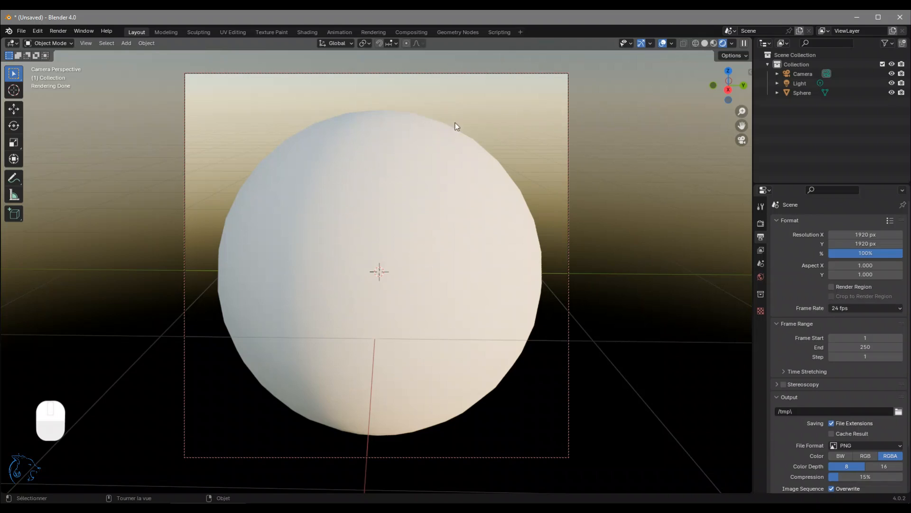
Enable the Transparent film option in the render settings to hide the sky background
left_click(760, 223)
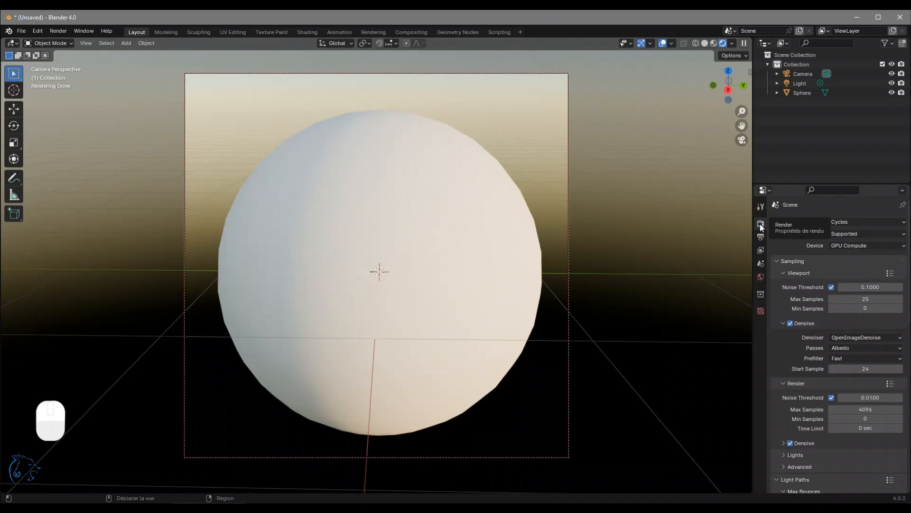
scroll(785, 294, "down", 8)
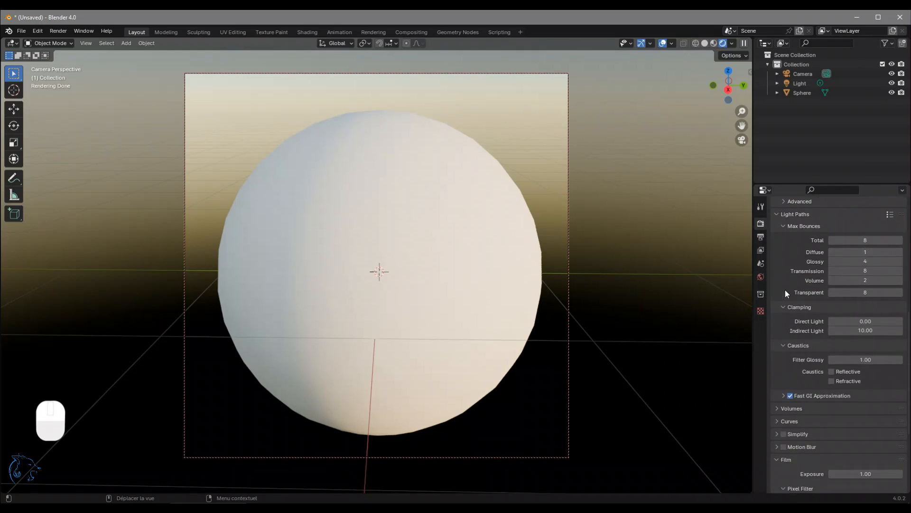
scroll(785, 294, "down", 4)
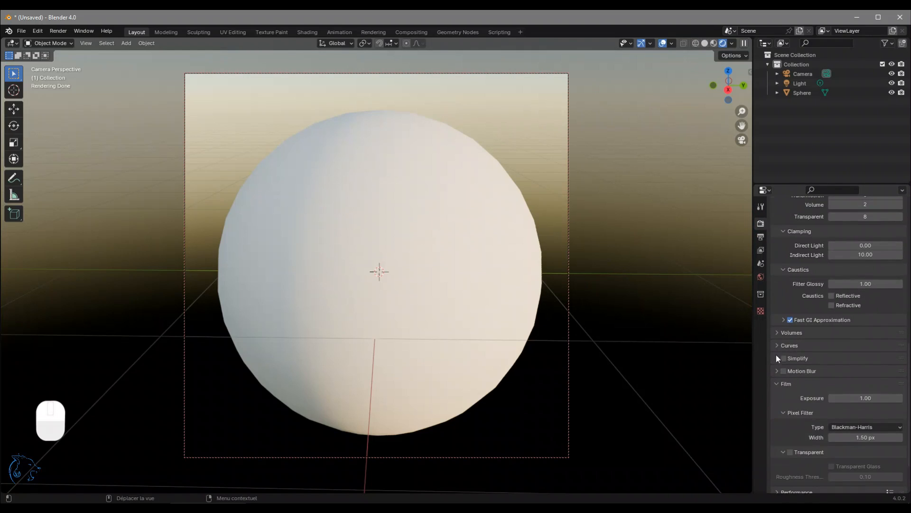
left_click(792, 452)
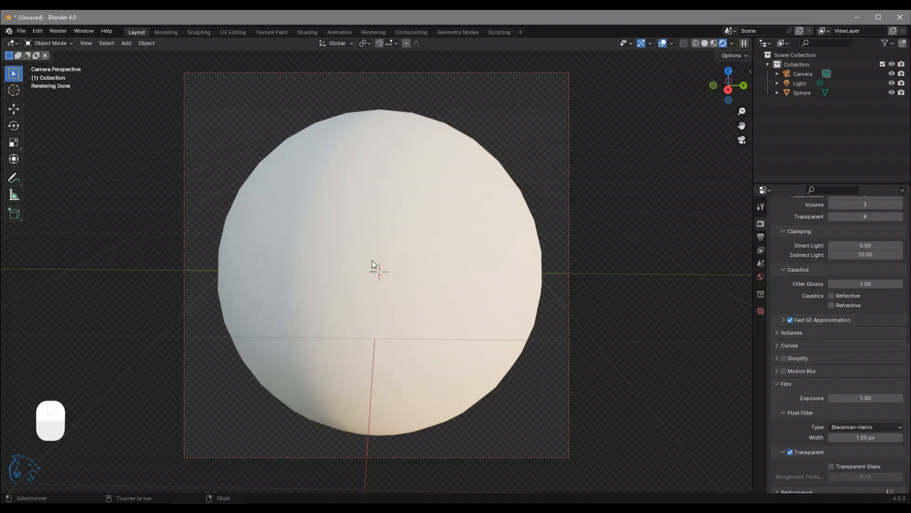
Hide the sphere in the viewport and add a mesh plane at the world origin
left_click(892, 93)
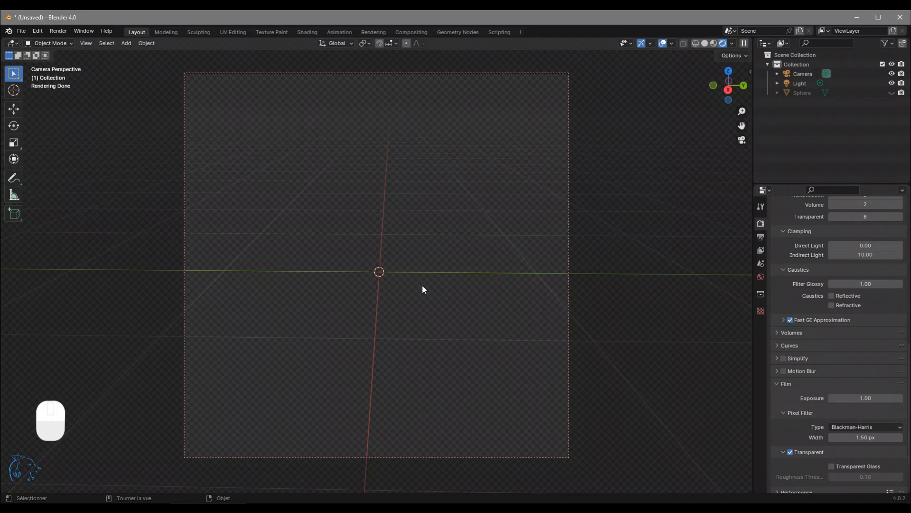
key("shift+a")
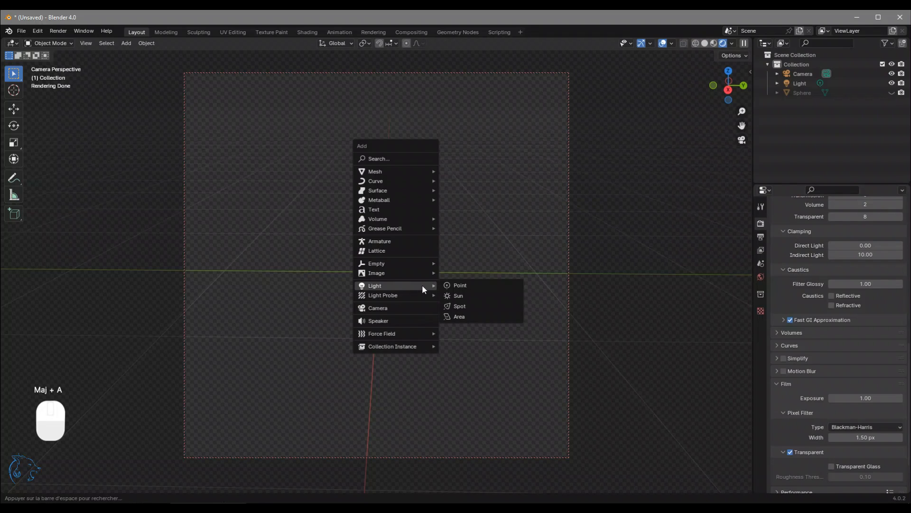
mouse_move(418, 172)
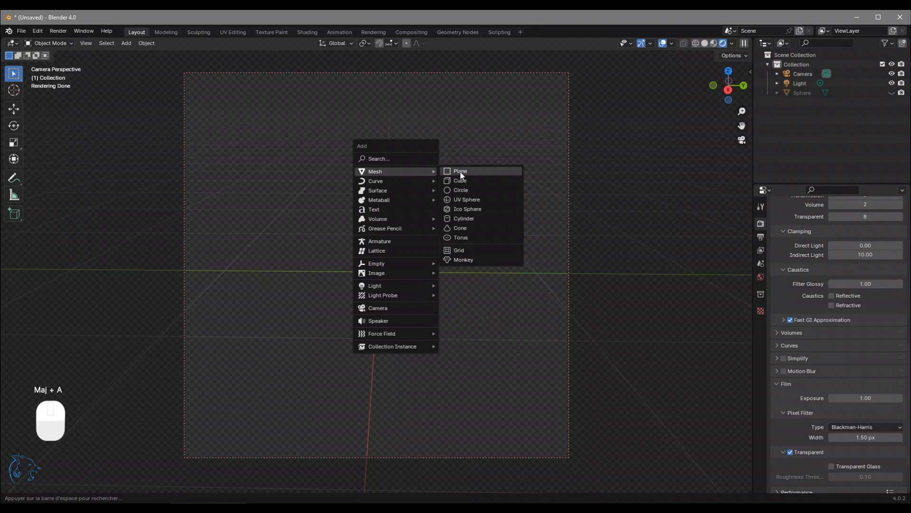
left_click(460, 172)
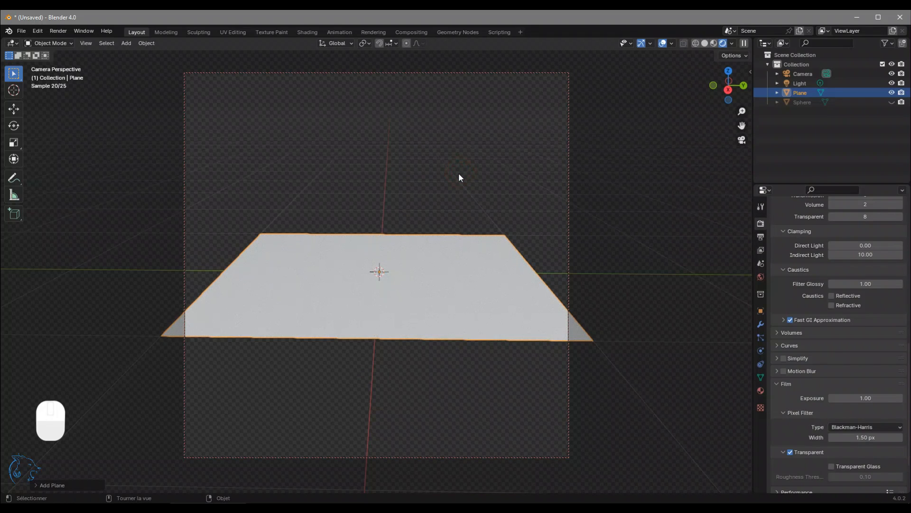
Return to solid shading and reframe the locked camera to show the plane from a higher, angled viewpoint
key("KP_0")
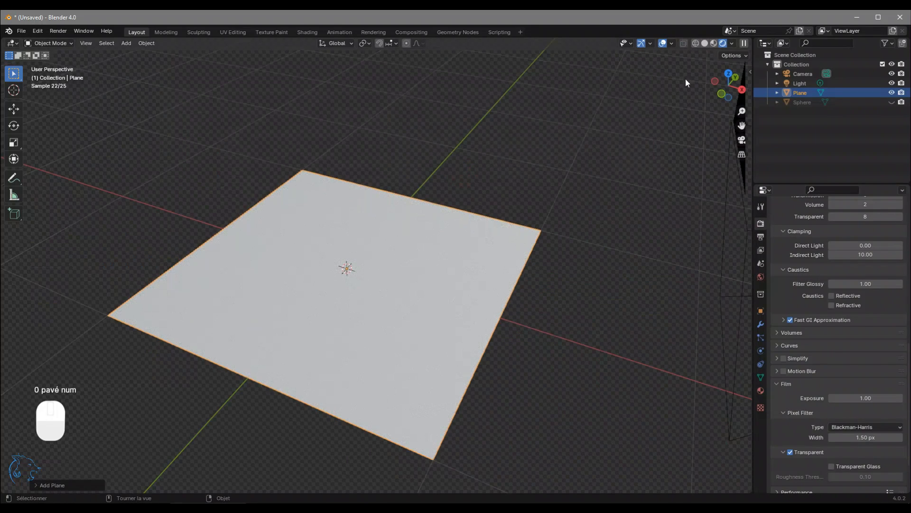
left_click(701, 43)
scroll(448, 203, "down", 5)
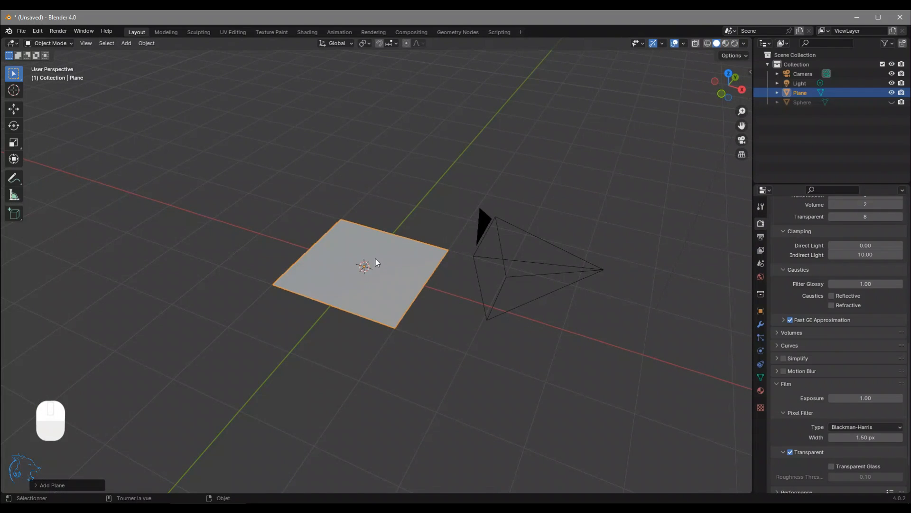
key("KP_2")
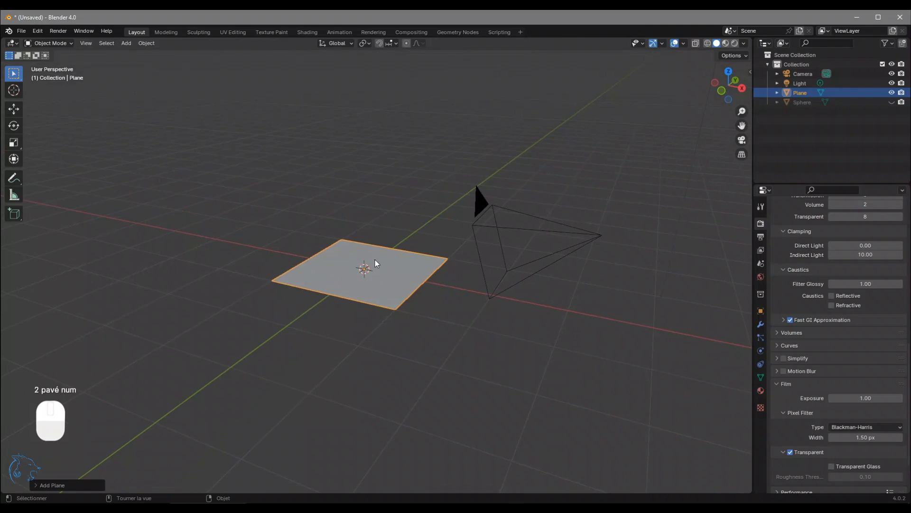
key("KP_0")
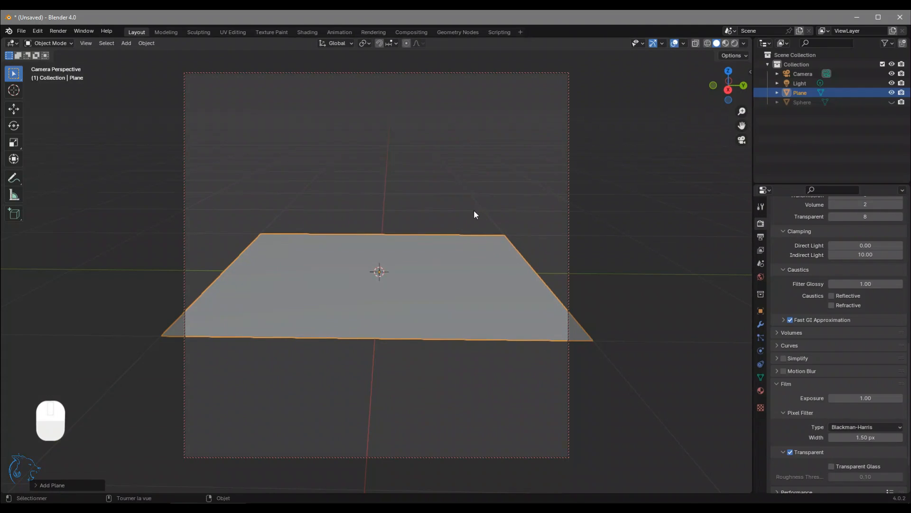
mouse_move(534, 213)
middle_mouse_down()
mouse_move(556, 216)
mouse_move(565, 240)
mouse_move(550, 220)
middle_mouse_up()
scroll(553, 216, "up", 2)
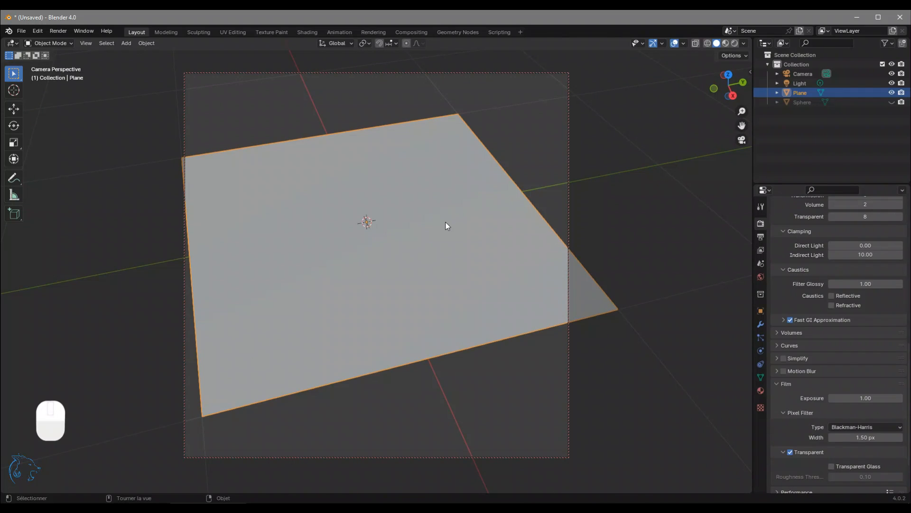
scroll(495, 292, "down", 3)
mouse_move(496, 292)
middle_mouse_down()
mouse_move(494, 277)
mouse_move(486, 300)
middle_mouse_up()
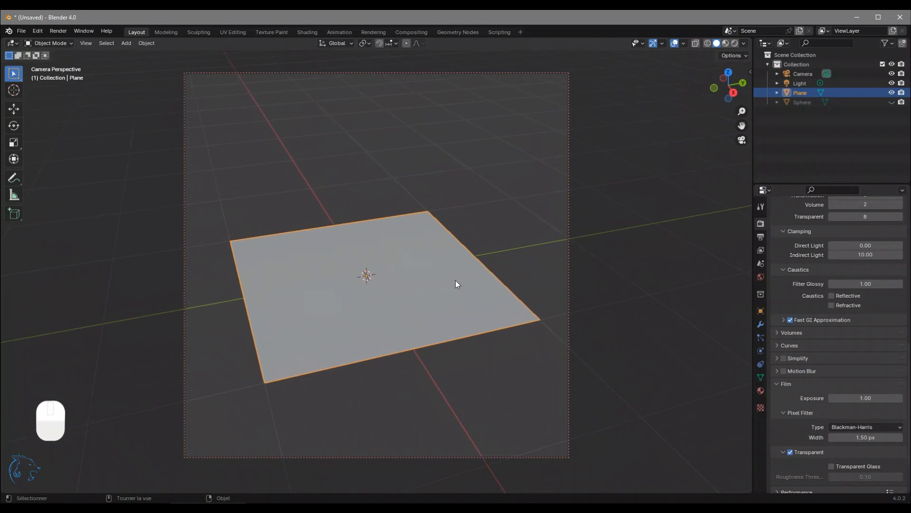
Leave the camera view and rotate the plane 90° about the global Y axis
key("KP_0")
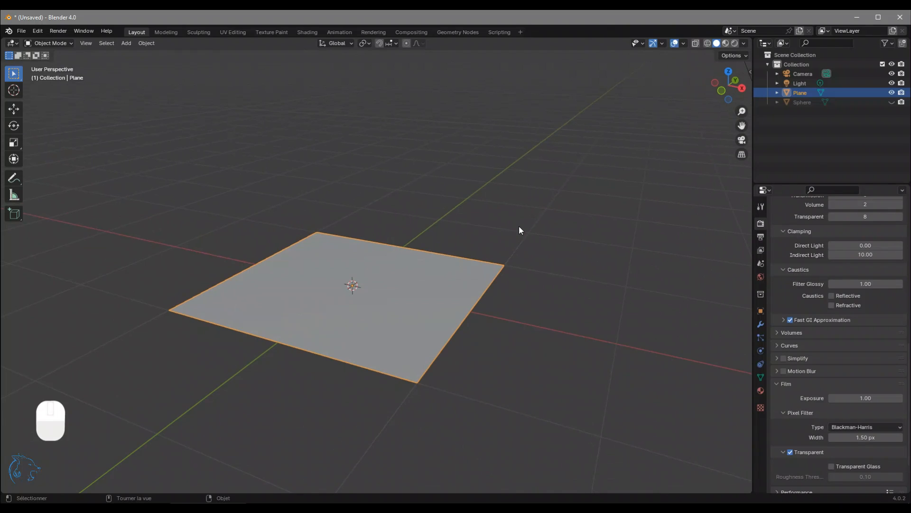
key("r")
key("y")
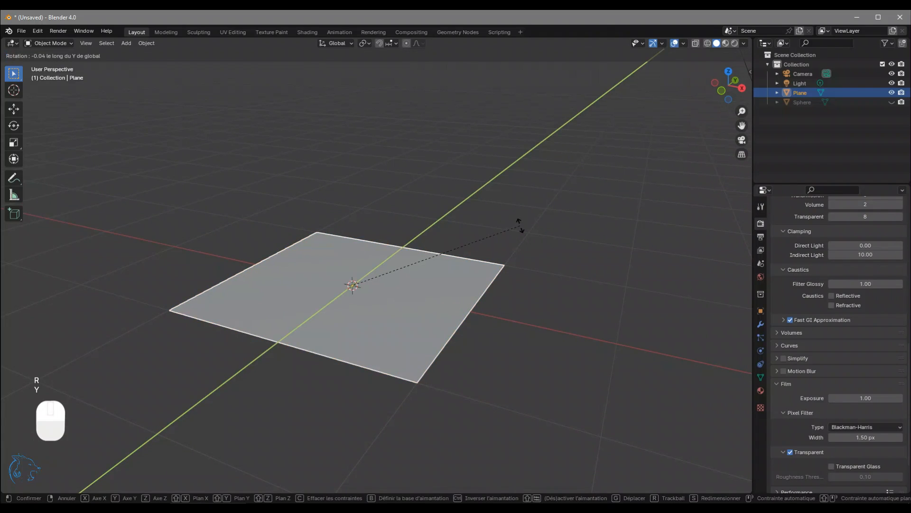
key("KP_9")
key("KP_0")
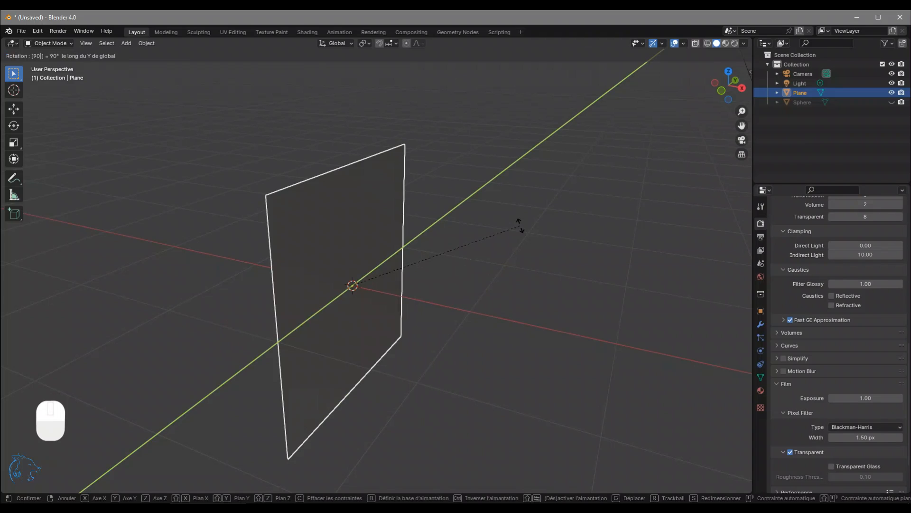
key("Return")
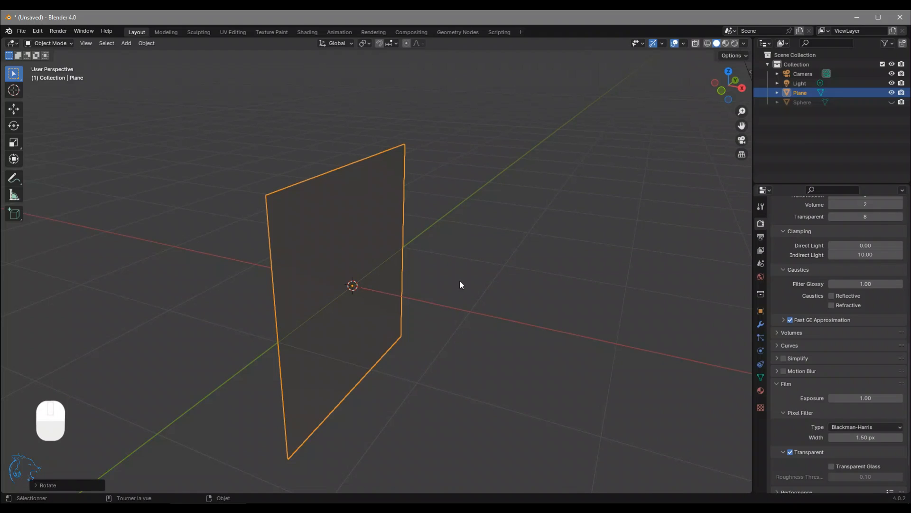
Move the upright plane 1 m up along Z and apply its location
key("g")
key("z")
key("KP_1")
key("KP_Enter")
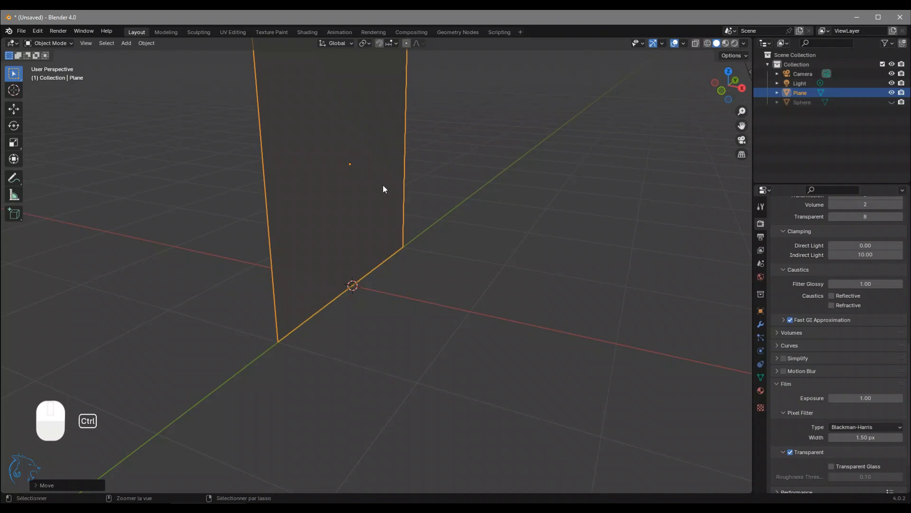
key("ctrl+a")
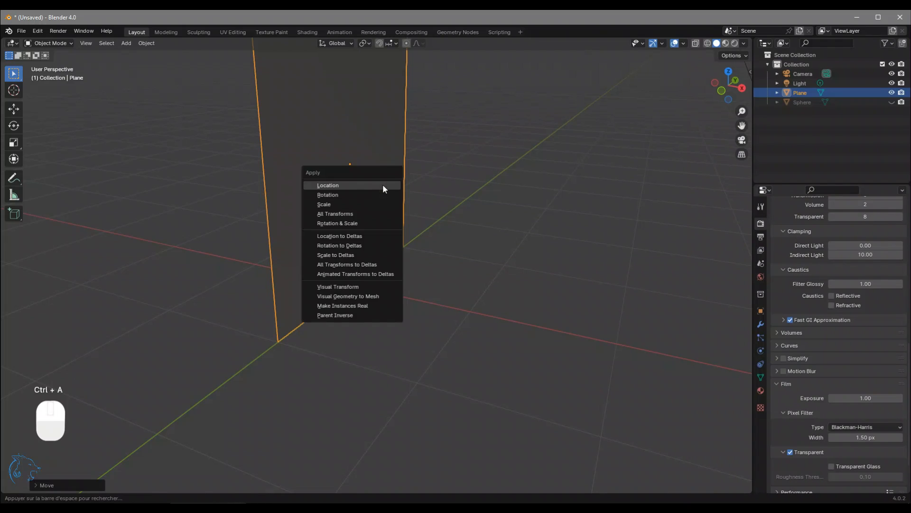
left_click(335, 188)
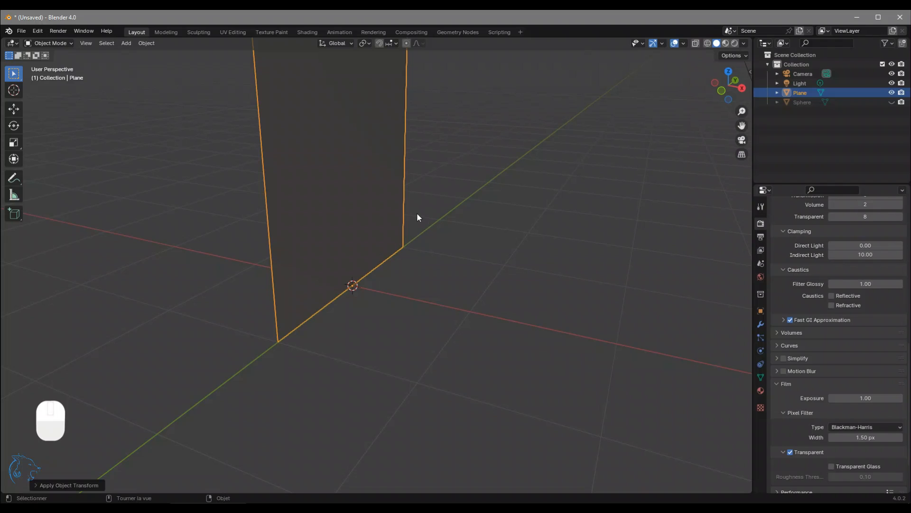
Apply the upright plane's rotation, checking its transform values in the sidebar
key("ctrl+a")
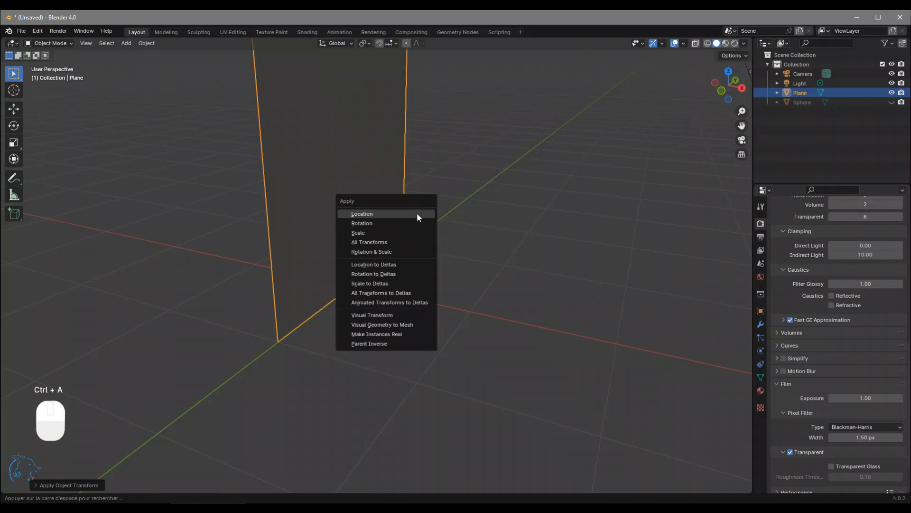
left_click(365, 222)
key("n")
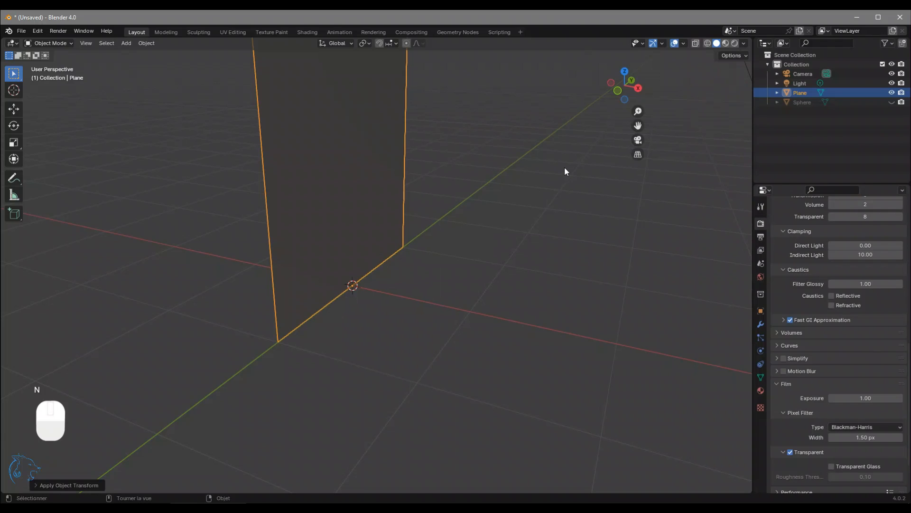
left_click(745, 74)
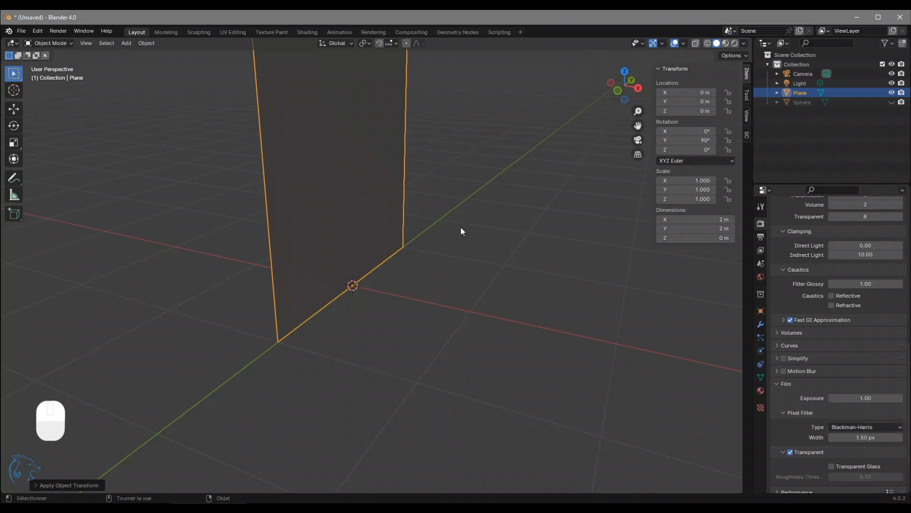
key("ctrl+a")
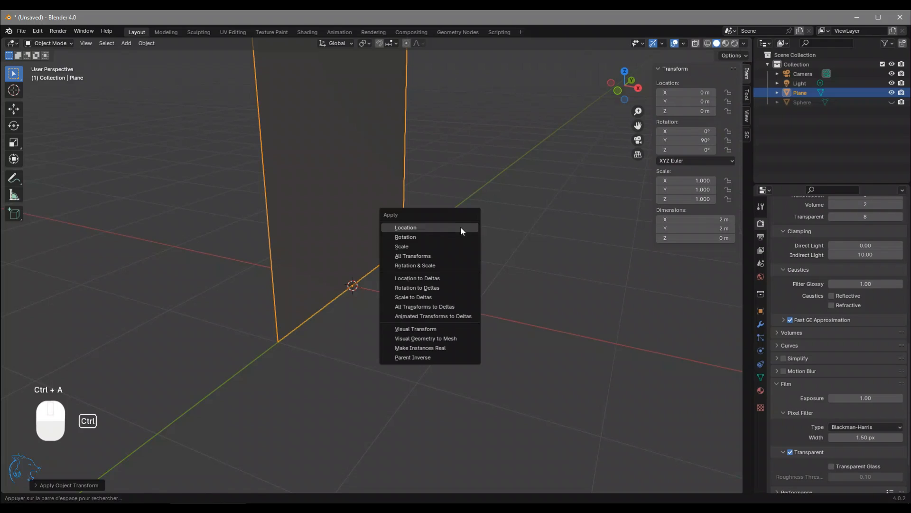
left_click(429, 237)
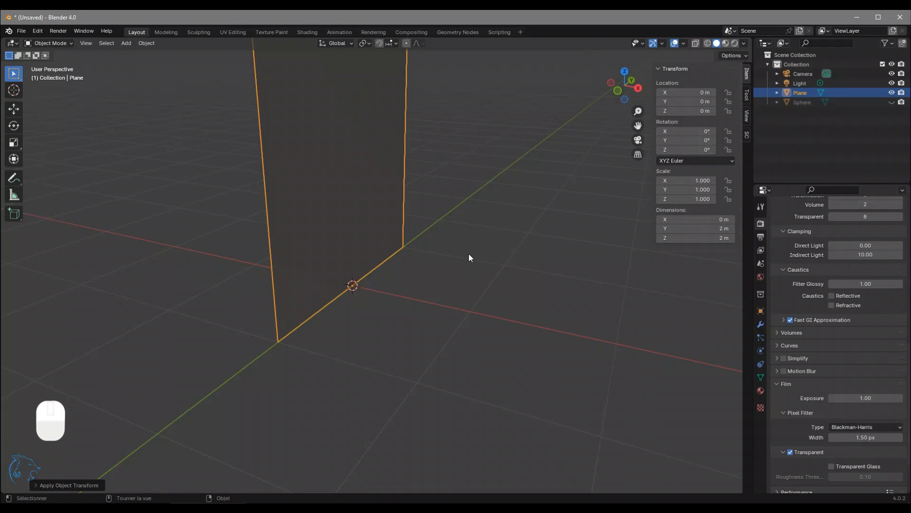
key("n")
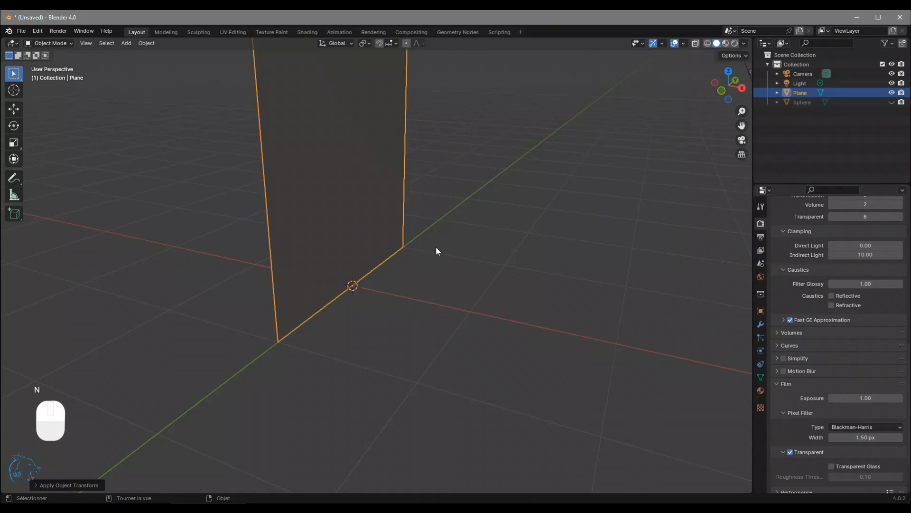
Frame the upright plane through the camera in rendered shading and open the World settings
key("KP_0")
middle_click_drag(436, 252, 439, 300)
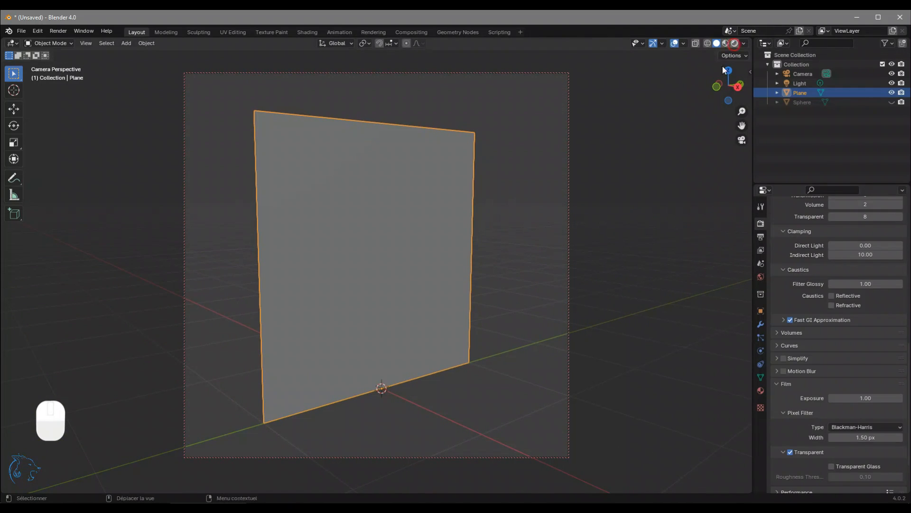
left_click(735, 44)
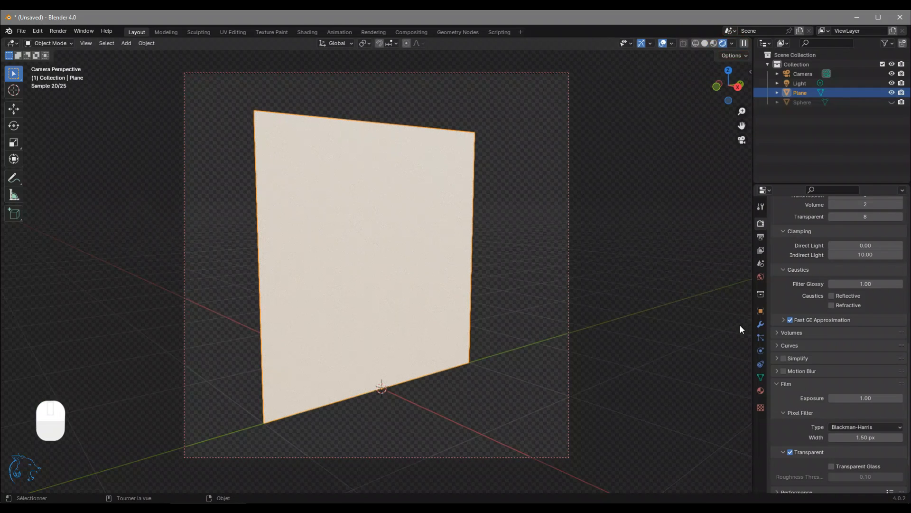
left_click(545, 281)
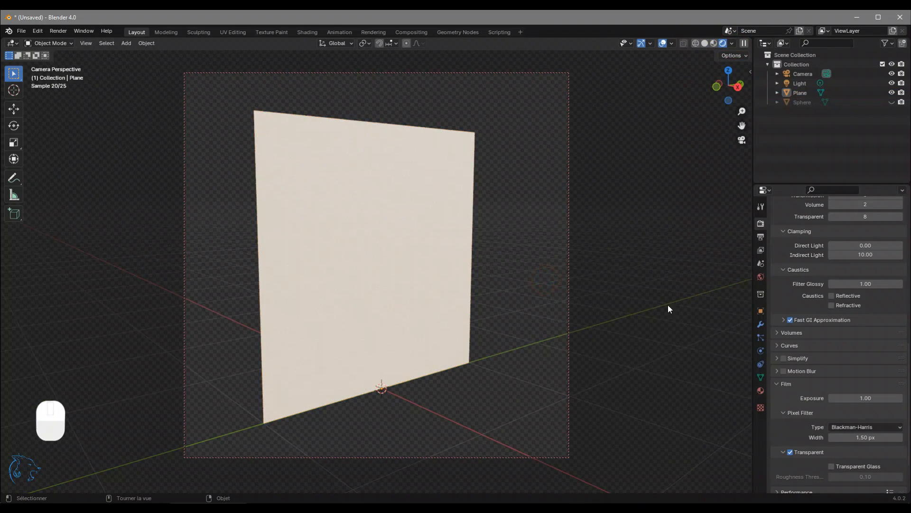
left_click(761, 277)
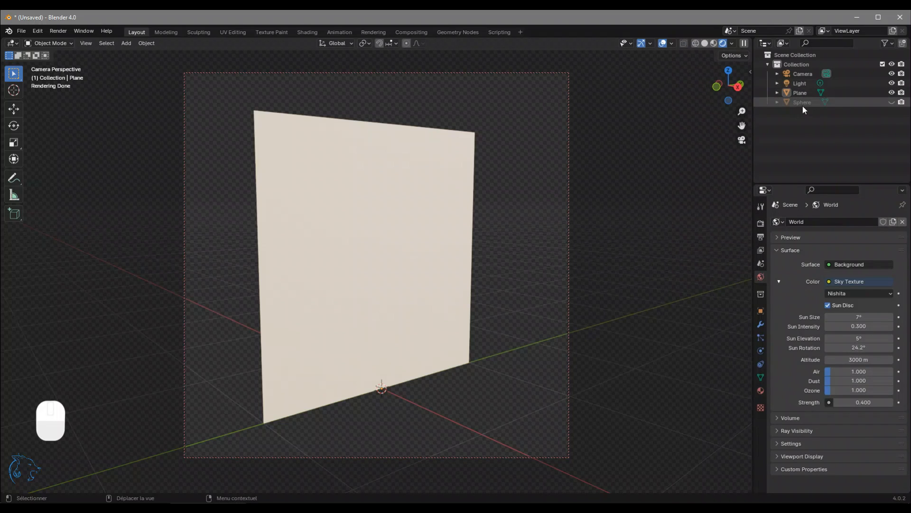
Rename the upright plane as Mur and hide it in the viewport
double_click(800, 92)
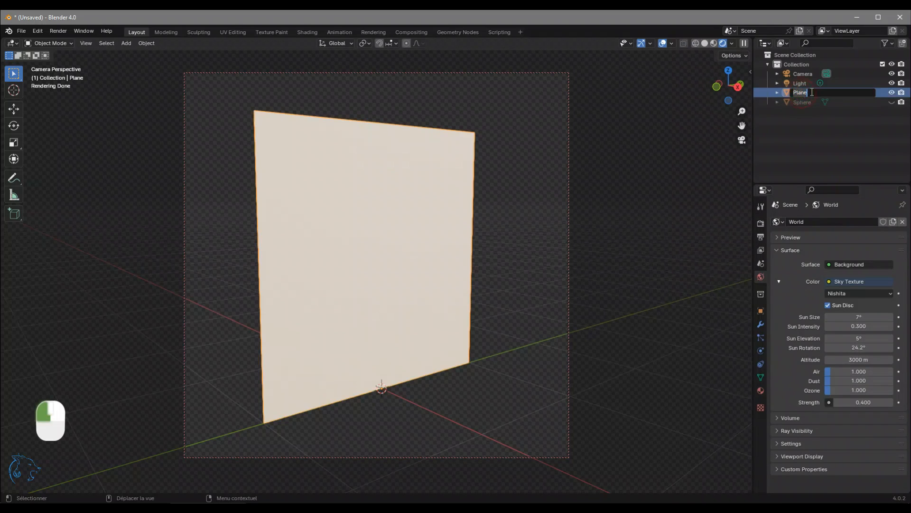
type("Mur")
key("Return")
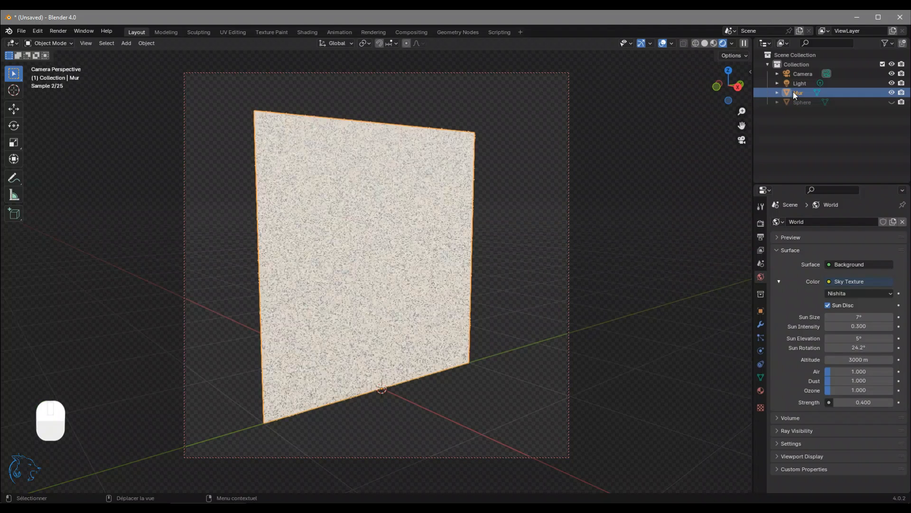
left_click(892, 92)
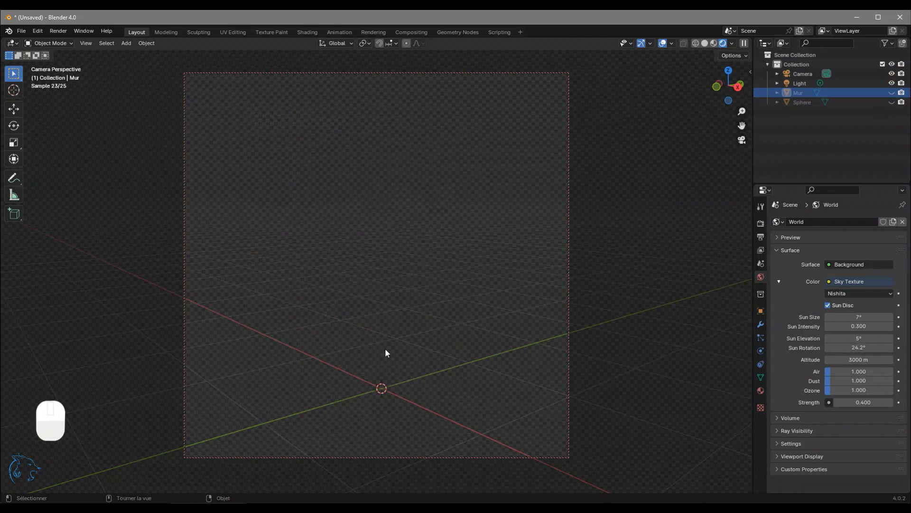
Add a new mesh plane at the world origin and rename it as Sol
key("shift+a")
mouse_move(396, 315)
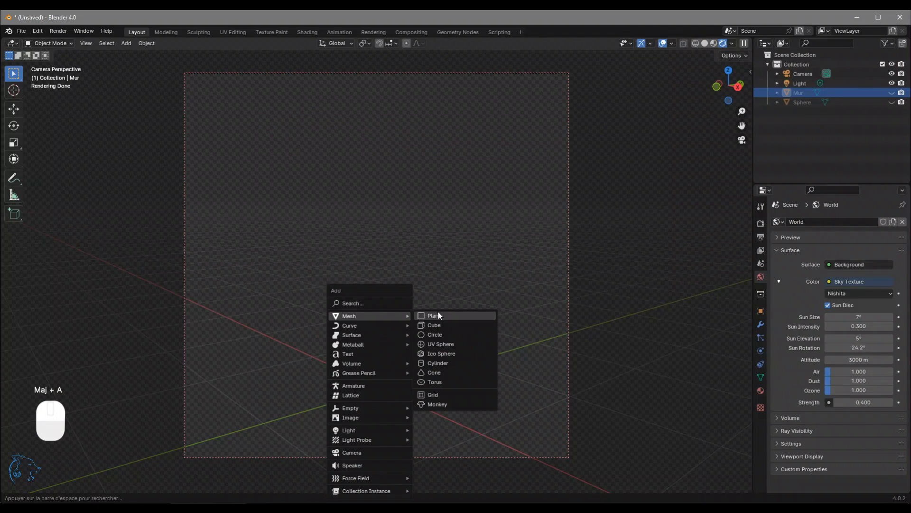
left_click(438, 315)
double_click(800, 102)
type("Sol")
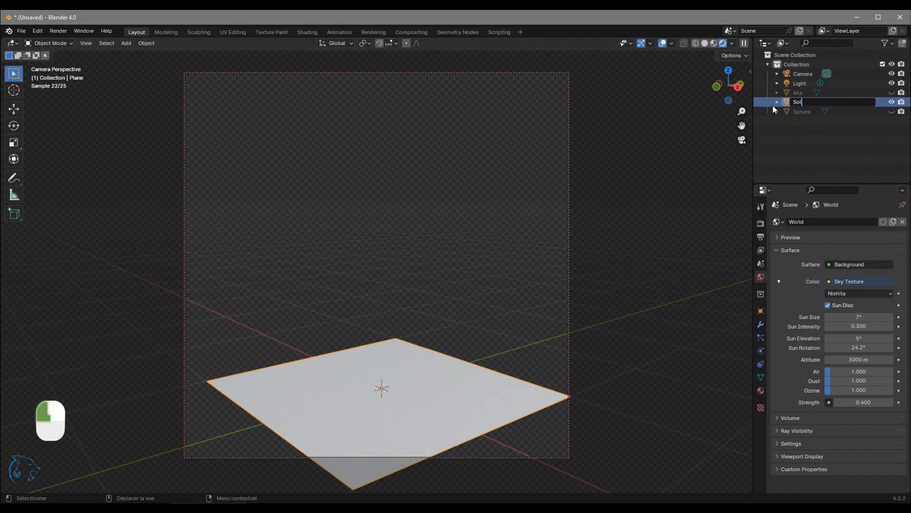
left_click(773, 105)
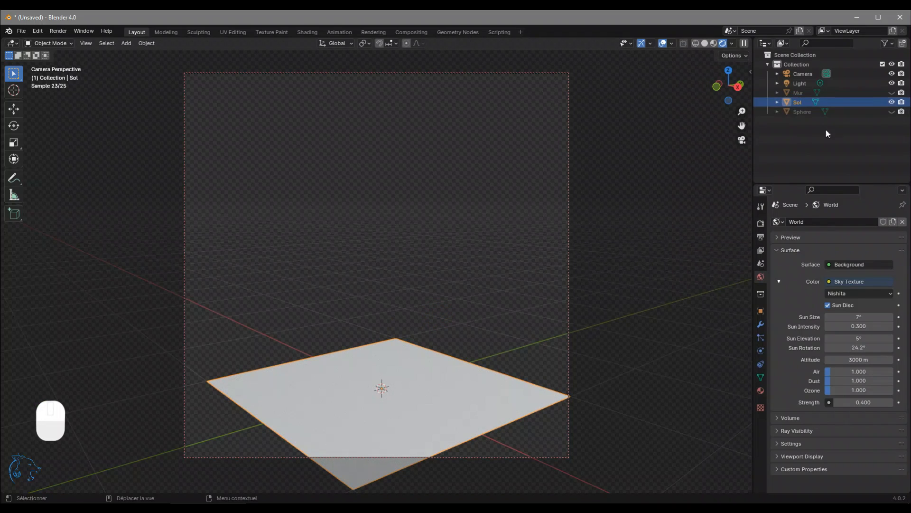
Hide the Sol plane and return to solid shading outside the camera view
left_click(892, 102)
middle_click_drag(550, 256, 483, 212)
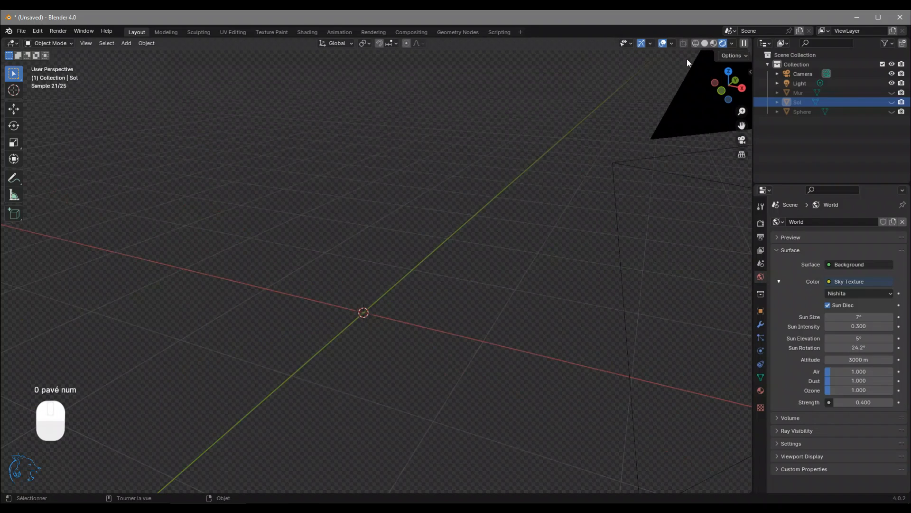
left_click(705, 45)
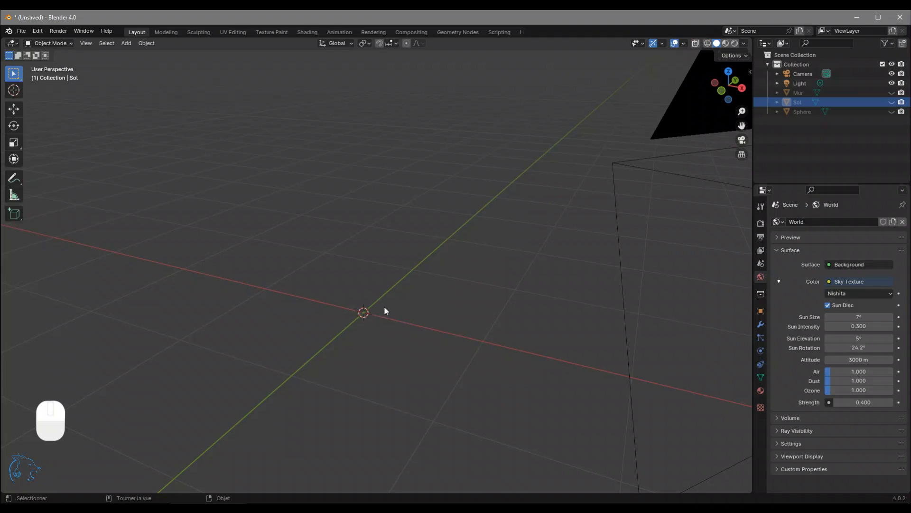
Add a new UV sphere at the world origin
key("shift+a")
mouse_move(383, 306)
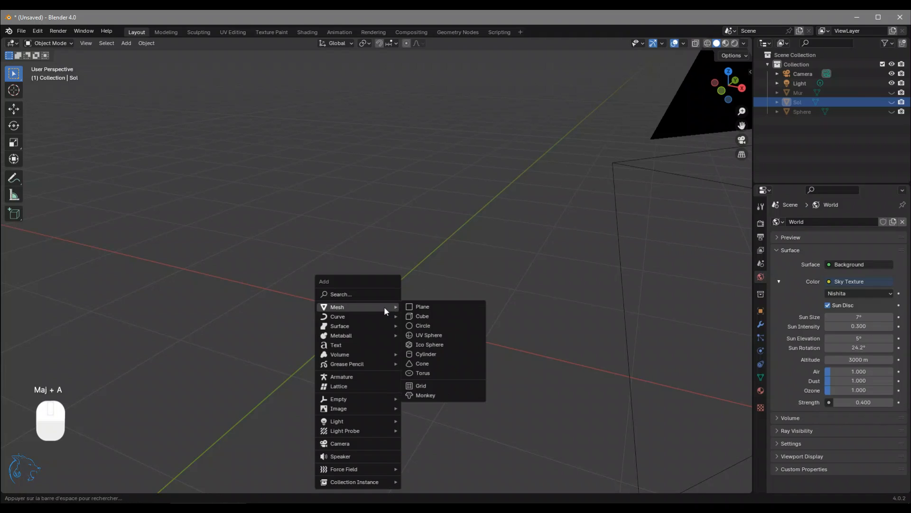
left_click(430, 336)
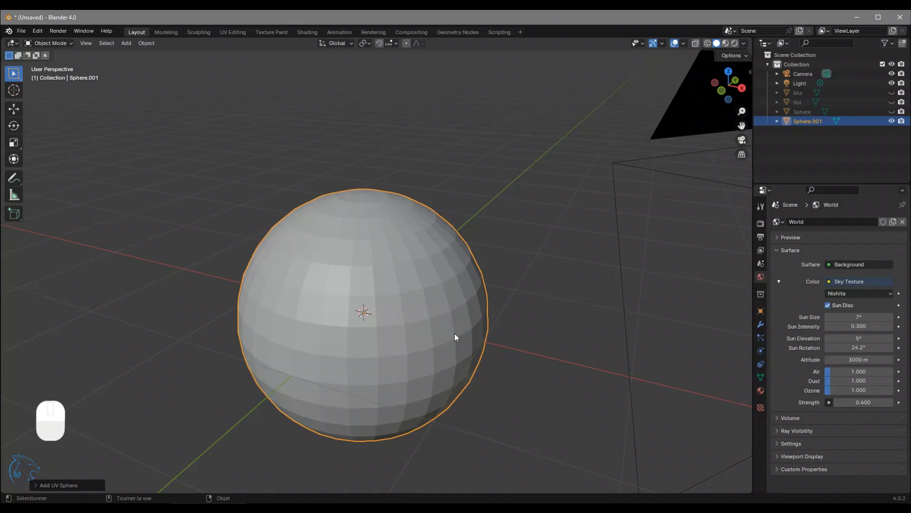
Add another mesh plane and raise it along Z to just above the new sphere
scroll(454, 337, "down", 3)
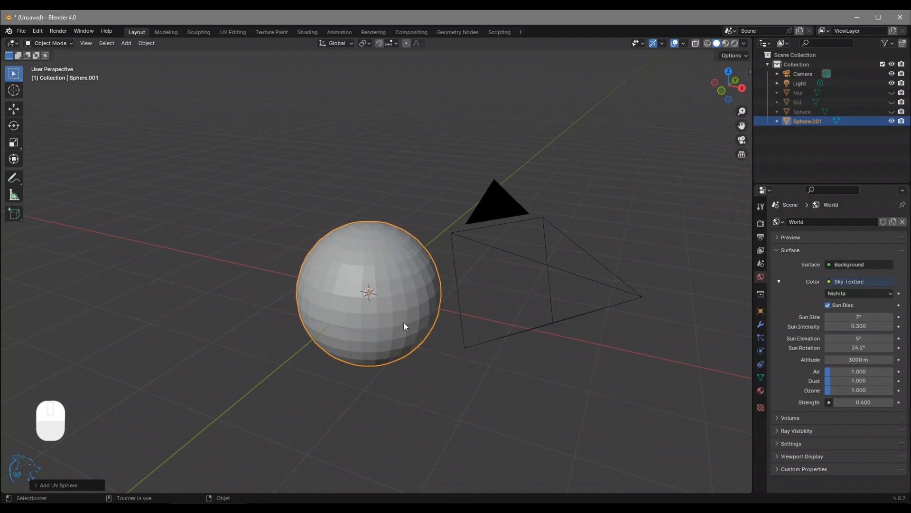
key("shift+a")
mouse_move(404, 316)
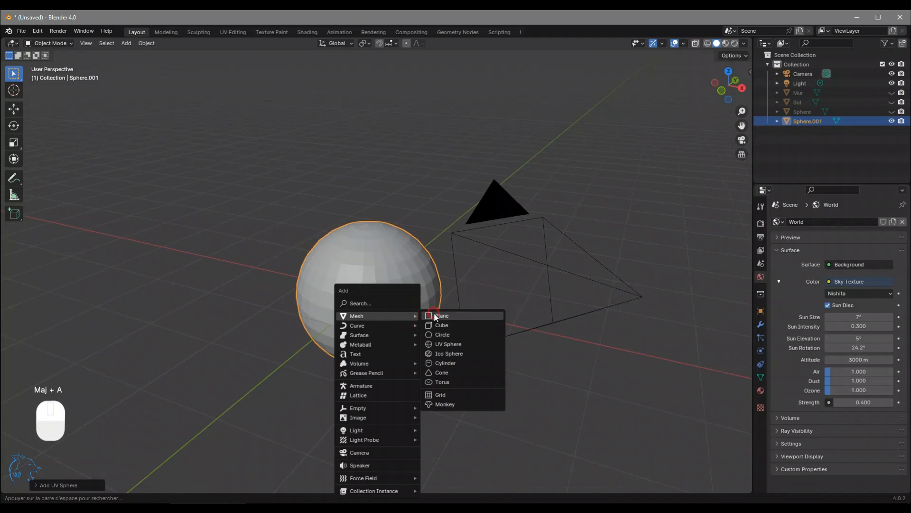
left_click(436, 316)
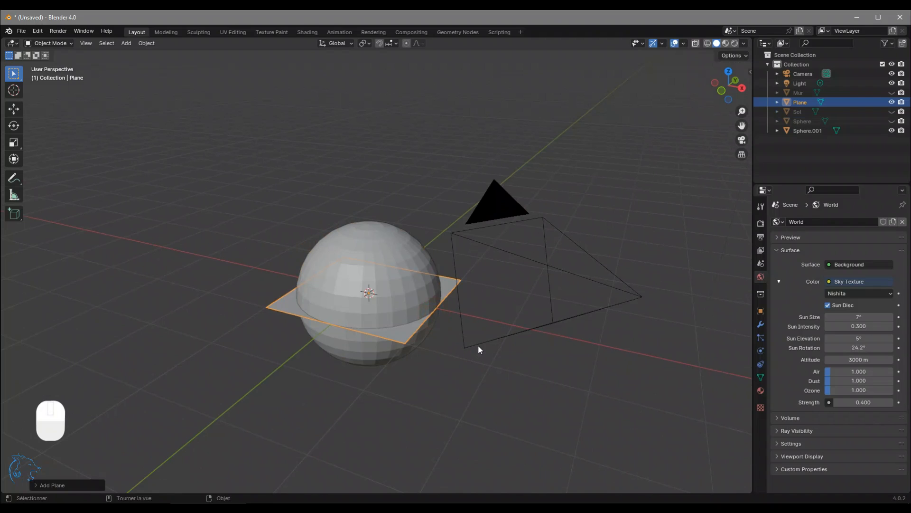
key("g")
key("z")
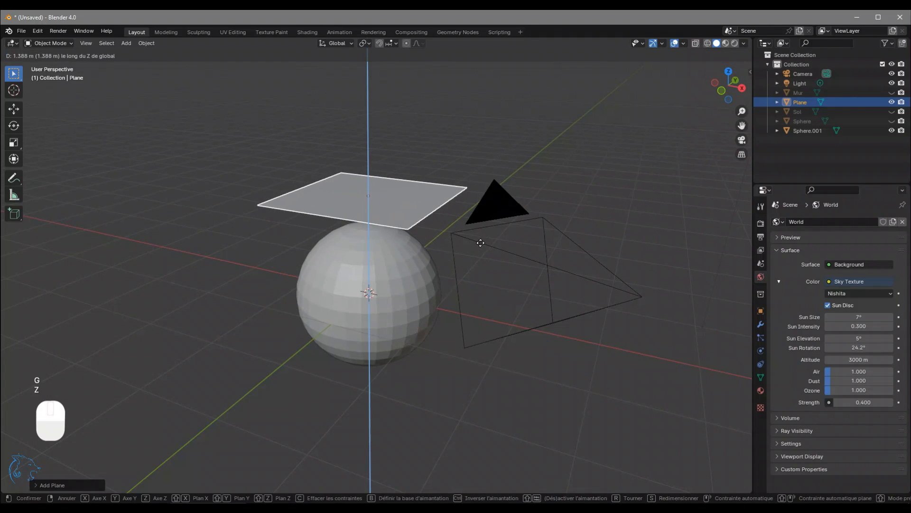
left_click(479, 254)
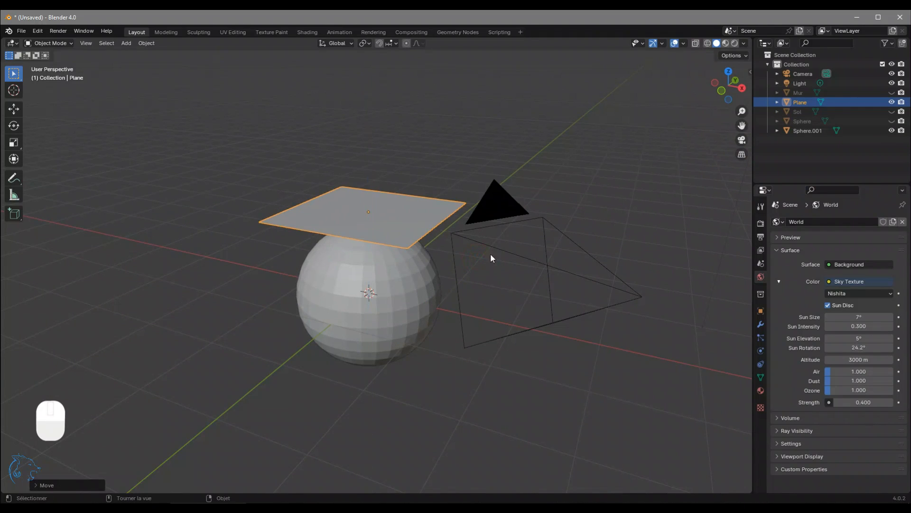
Scale the plane above the sphere up to about 2.2 times its size and apply its scale
key("s")
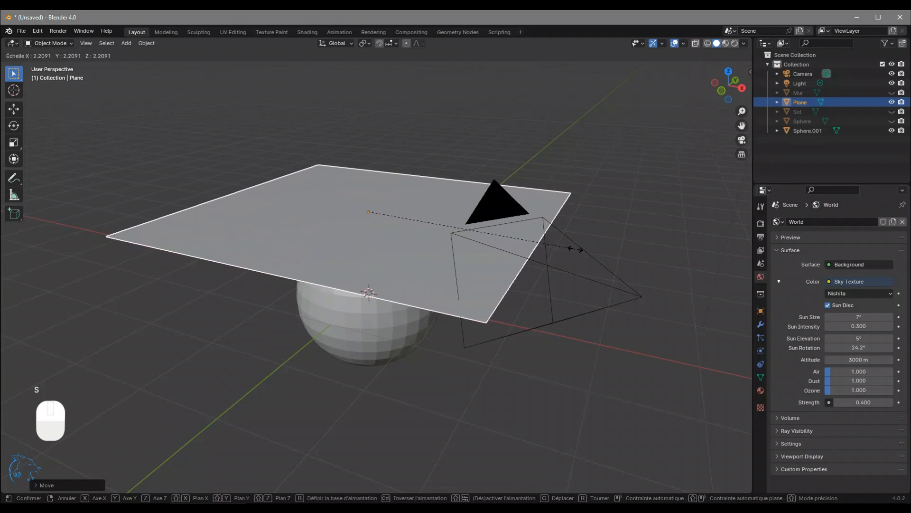
left_click(576, 250)
middle_click_drag(576, 251, 504, 237)
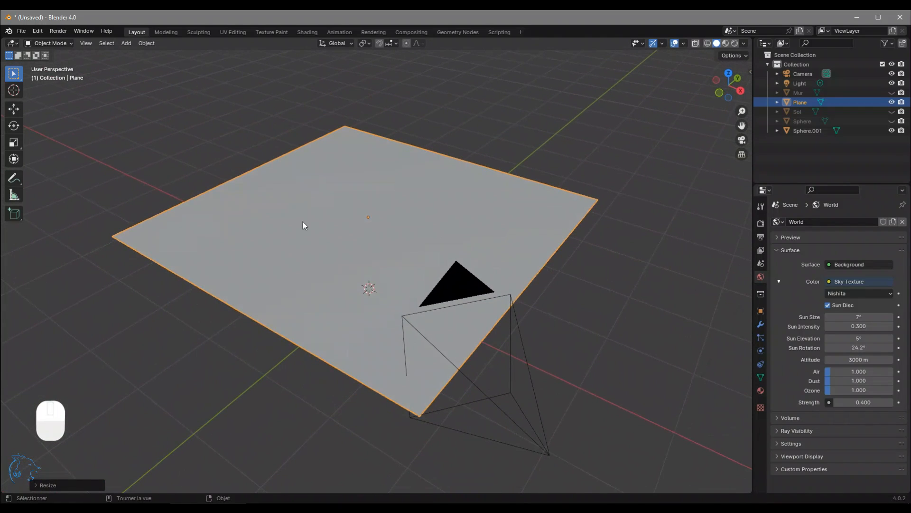
key("ctrl+a")
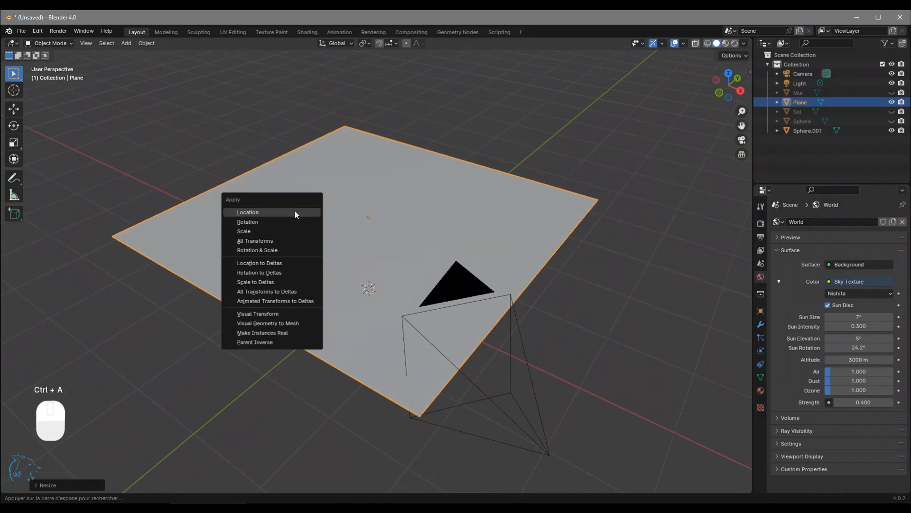
left_click(284, 232)
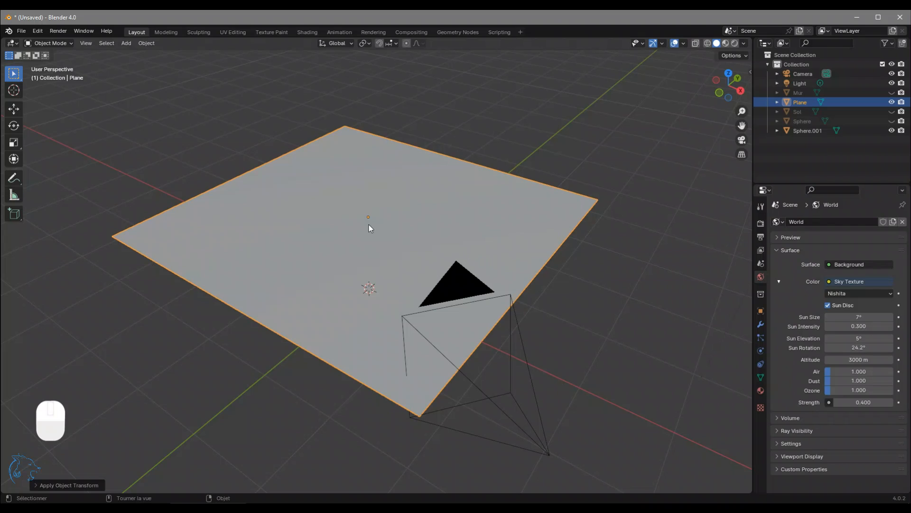
Subdivide the whole plane mesh four times in Edit Mode and return to Object Mode
key("Tab")
key("Tab")
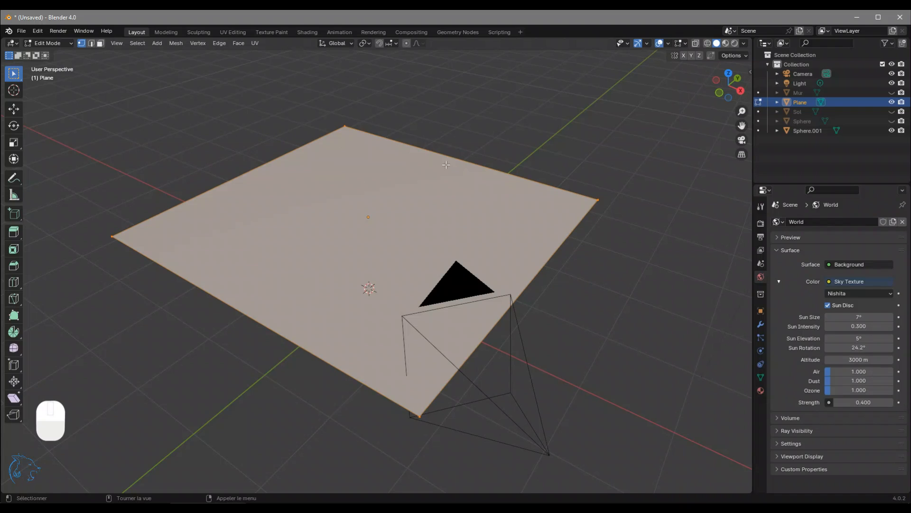
right_click(355, 167)
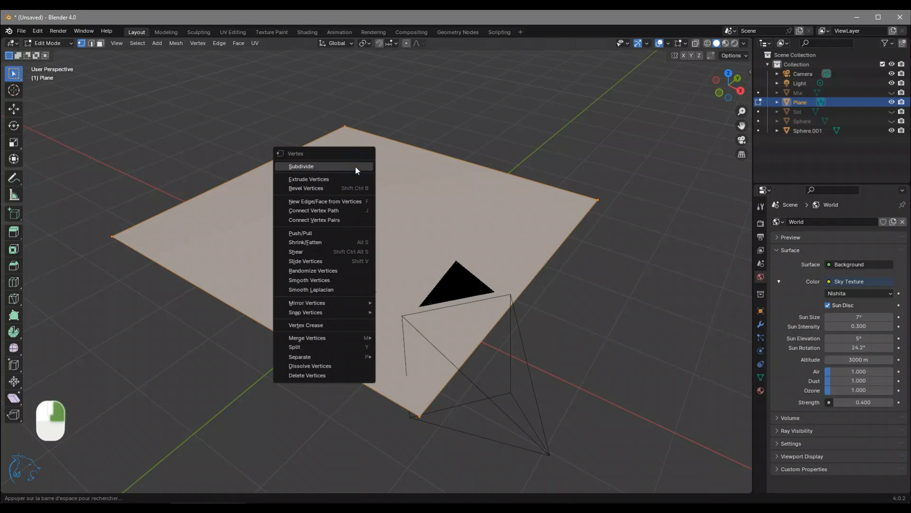
left_click(317, 166)
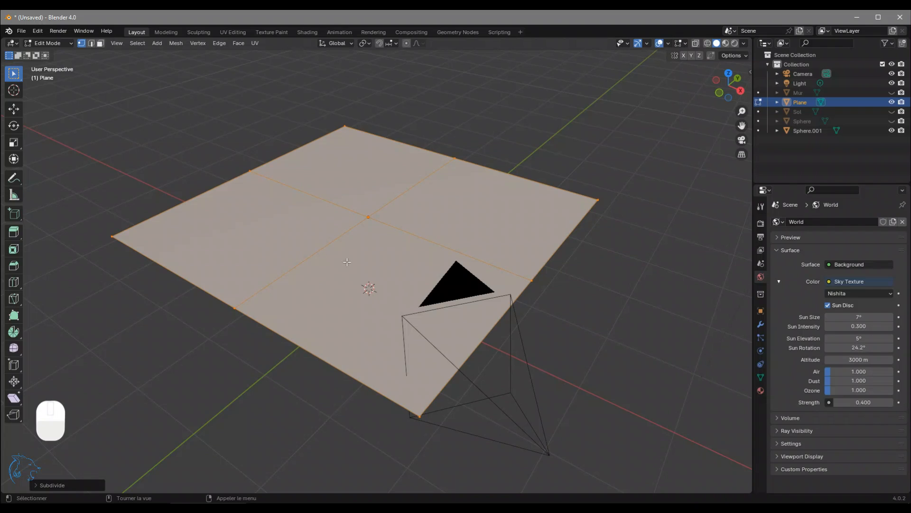
right_click(366, 171)
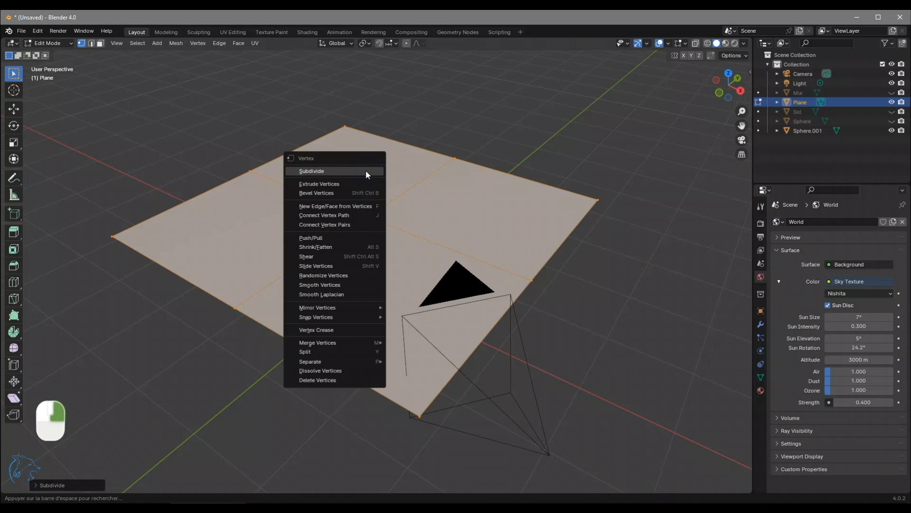
left_click(365, 171)
right_click(366, 171)
left_click(366, 171)
right_click(366, 171)
left_click(366, 171)
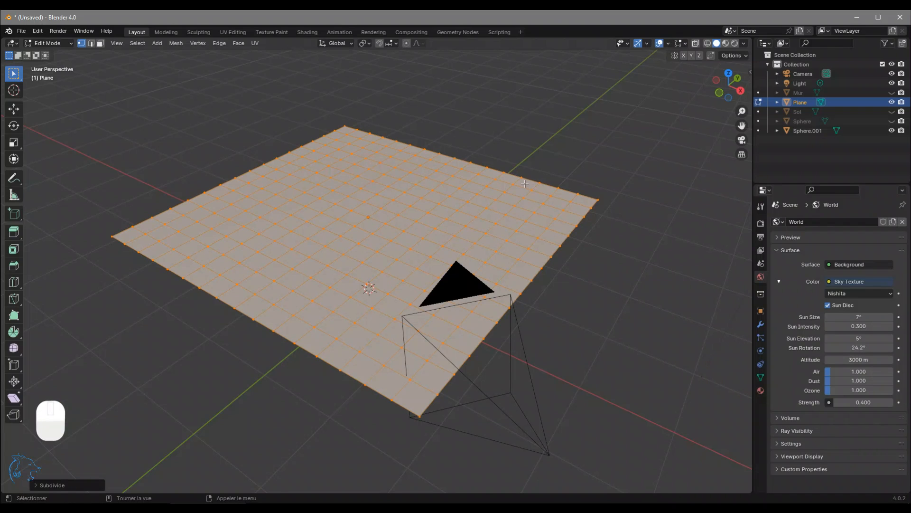
key("Tab")
Add Cloth physics to the plane and apply the Cotton preset
middle_click_drag(525, 184, 504, 279)
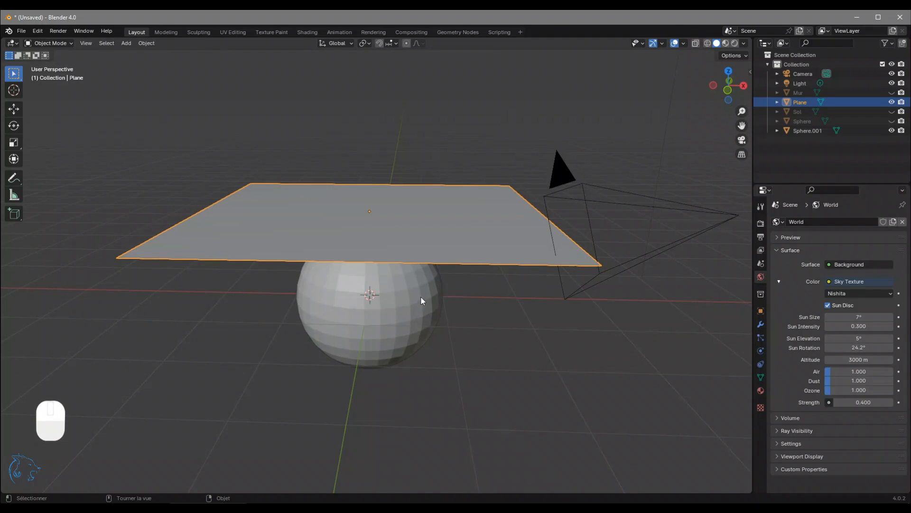
left_click(759, 350)
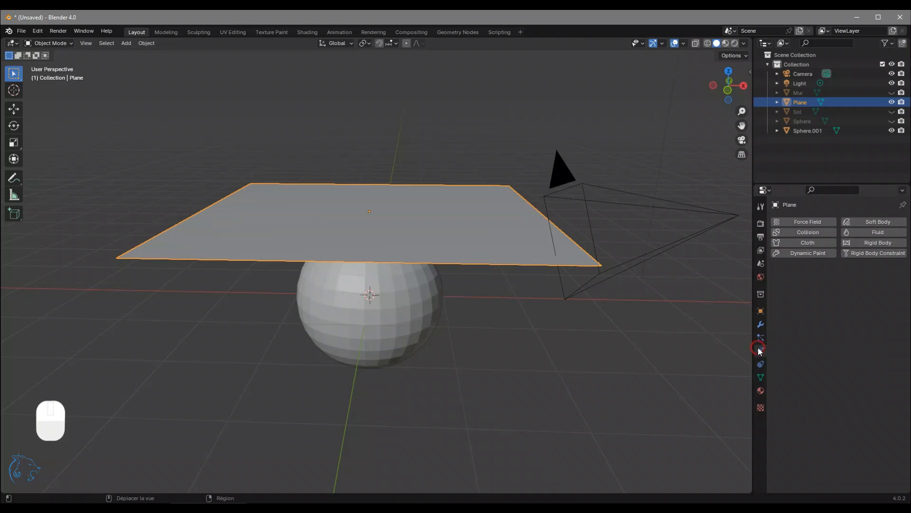
left_click(805, 243)
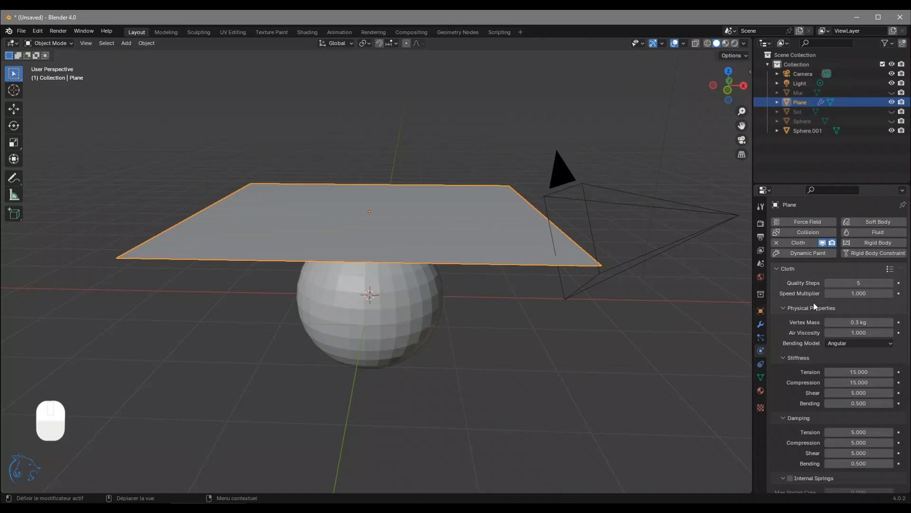
left_click(890, 270)
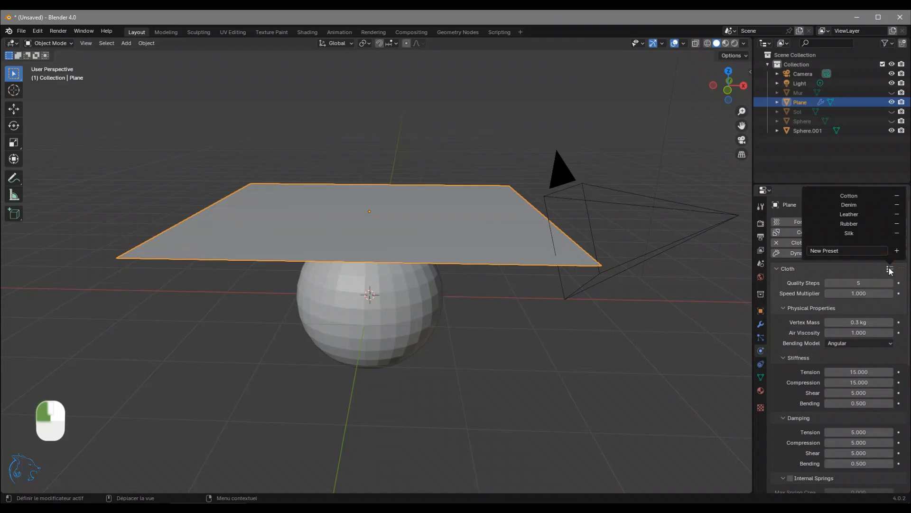
left_click(854, 200)
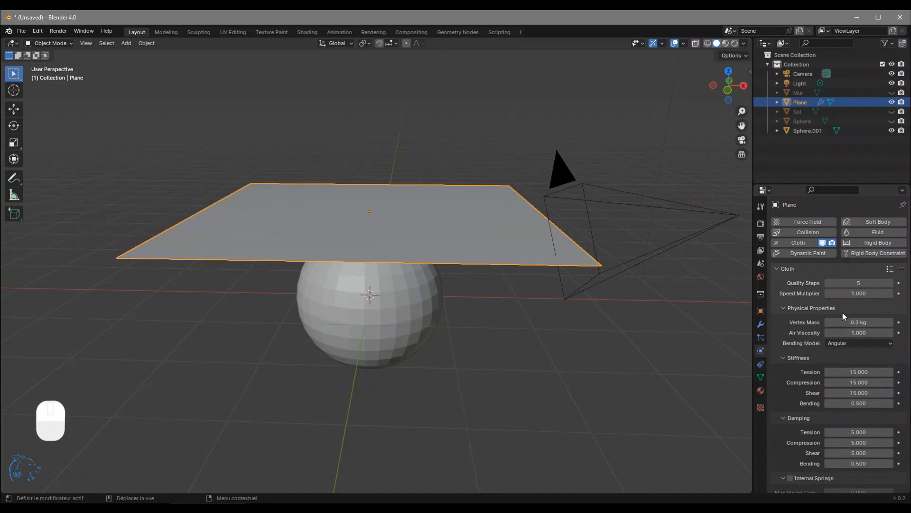
Enable Self Collisions for the plane's cloth and set their distance to 0.01 m
scroll(839, 312, "down", 7)
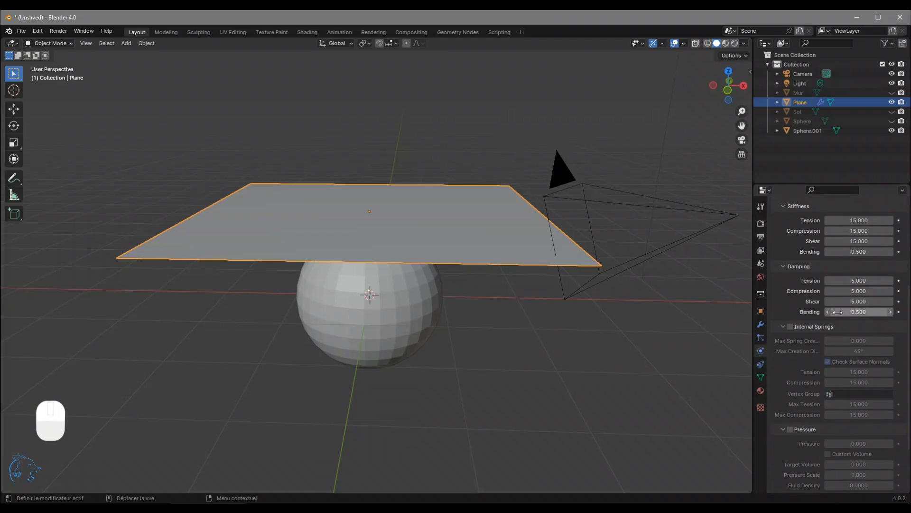
scroll(822, 285, "down", 3)
left_click(799, 470)
scroll(813, 423, "down", 6)
scroll(812, 379, "down", 2)
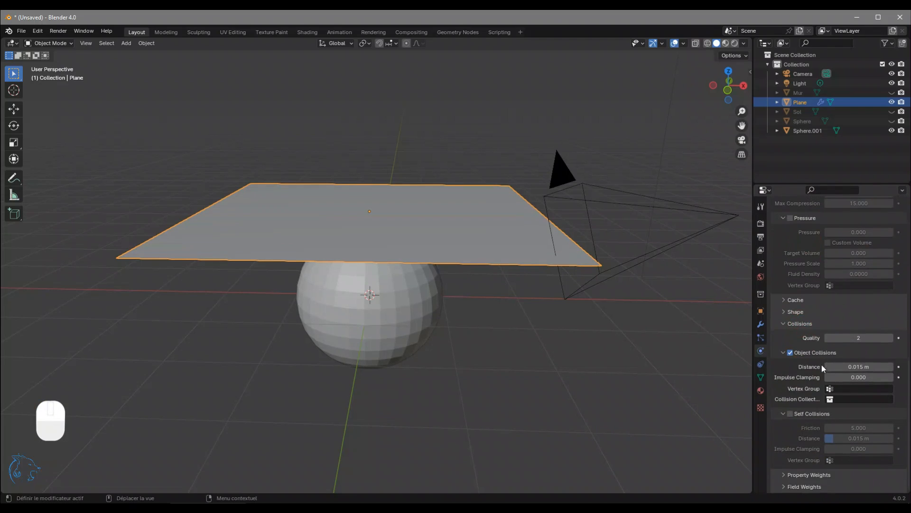
left_click(791, 414)
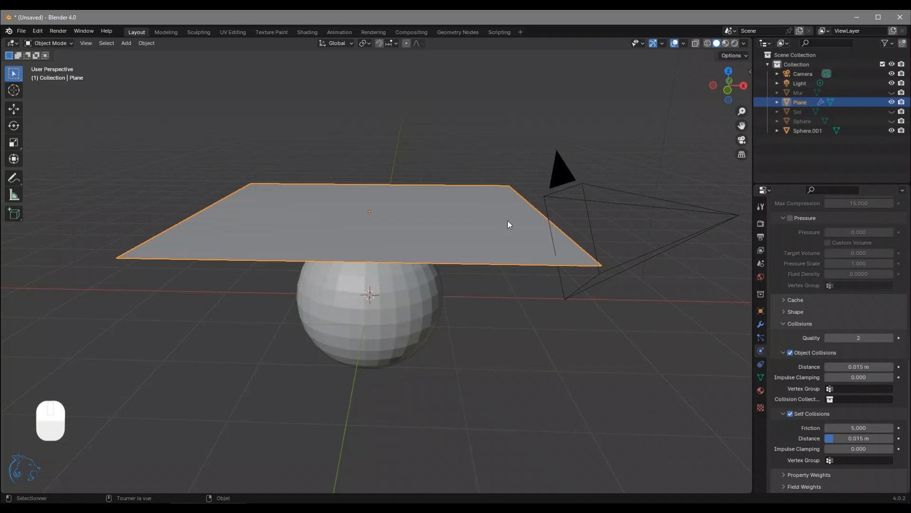
left_click(856, 437)
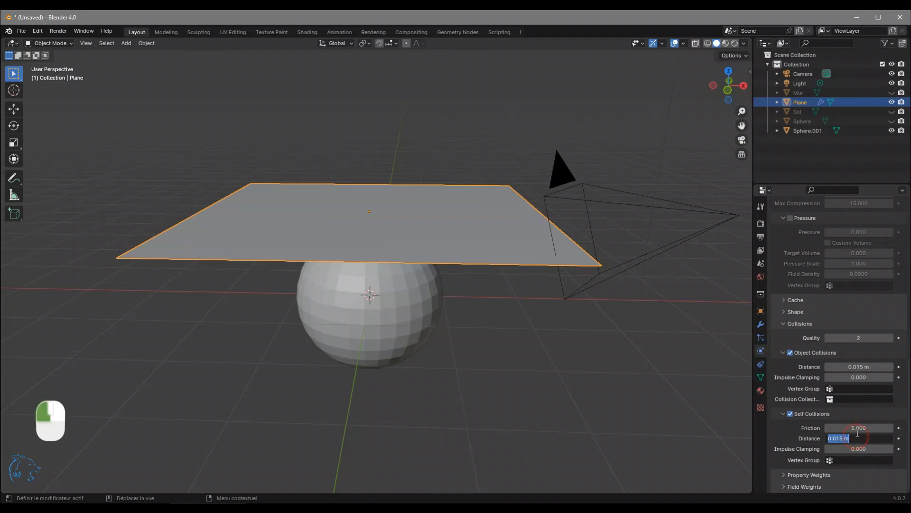
type("0.01")
key("Return")
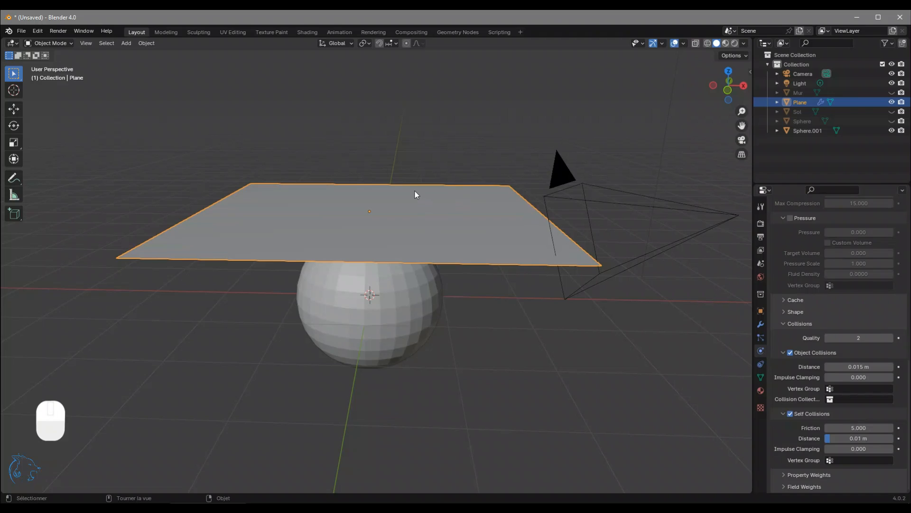
Test-play the cloth simulation from the first frame and add Collision physics to the sphere under the plane
key("space")
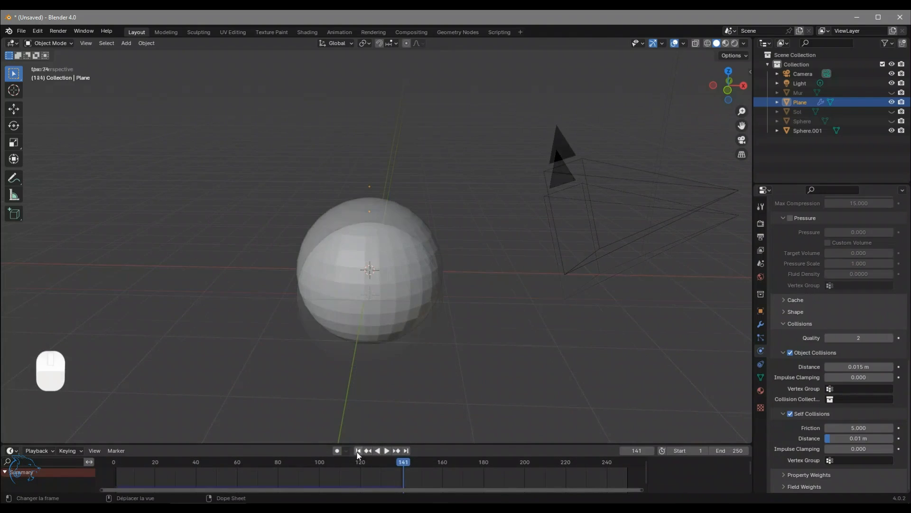
left_click(358, 451)
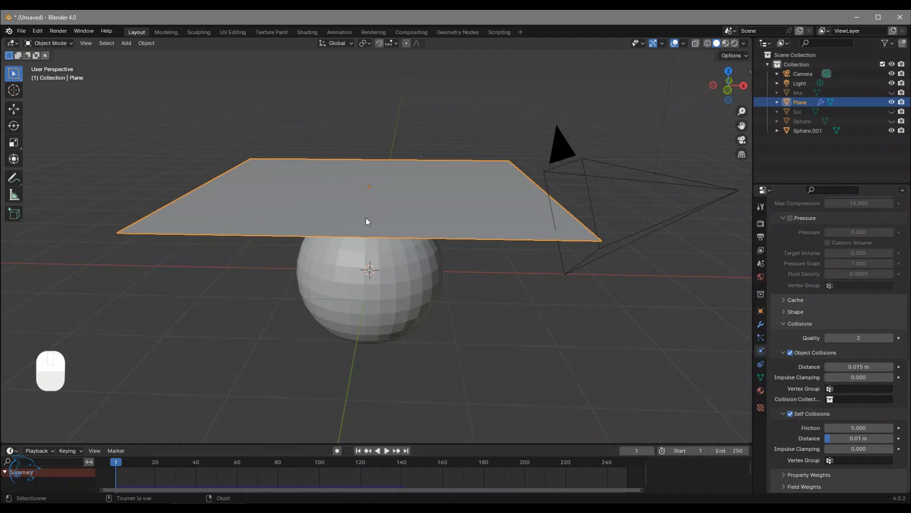
left_click(391, 260)
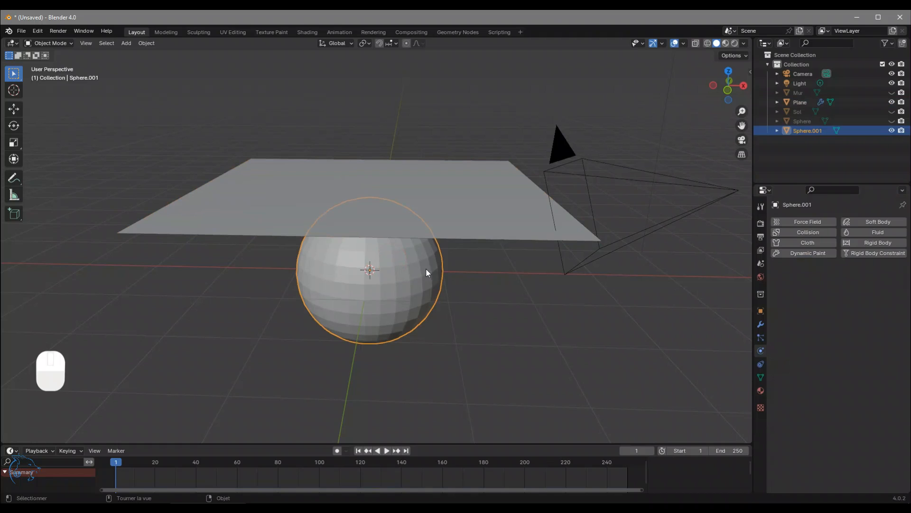
left_click(784, 235)
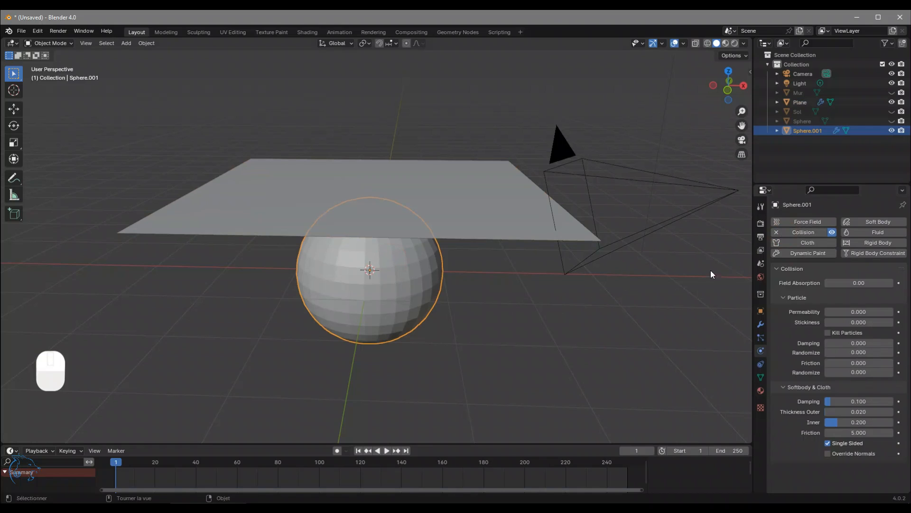
Play the simulation to about frame 110, examine how the cloth drapes over the sphere, and return to the first frame
key("space")
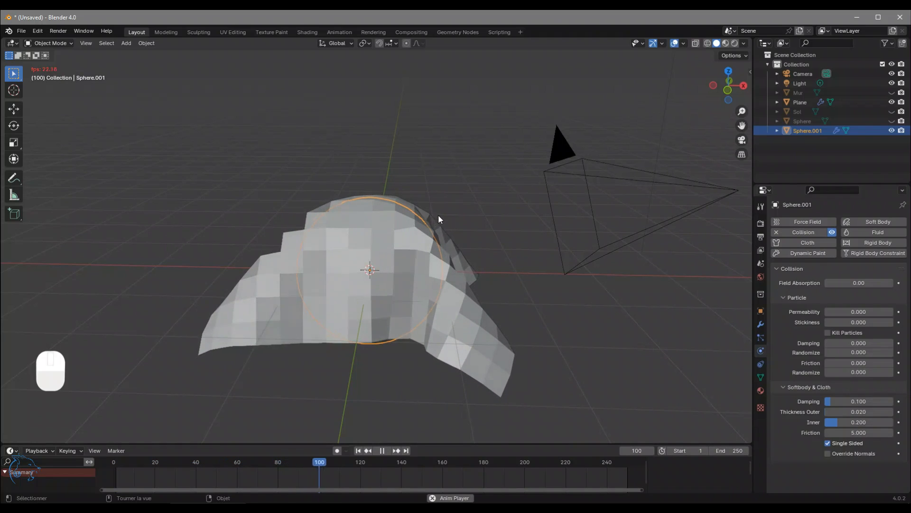
key("space")
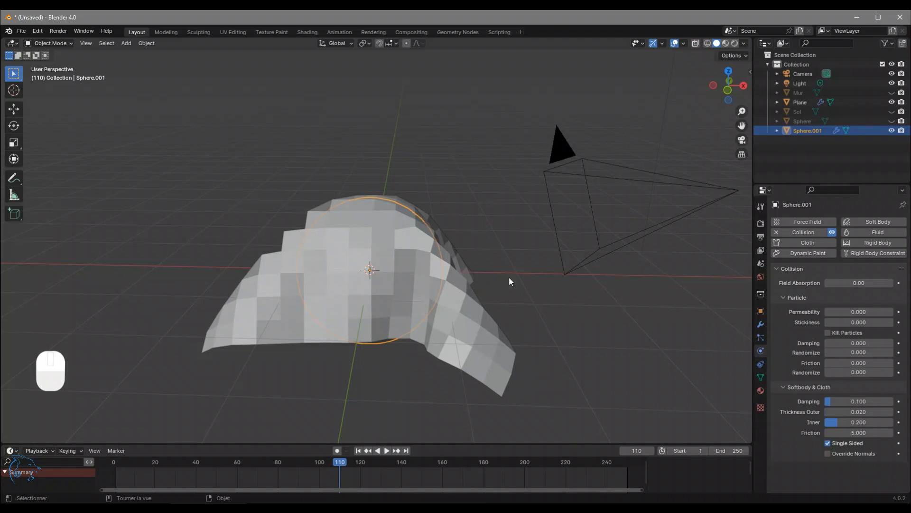
mouse_move(501, 261)
middle_mouse_down()
mouse_move(379, 281)
mouse_move(369, 264)
mouse_move(464, 280)
mouse_move(515, 261)
middle_mouse_up()
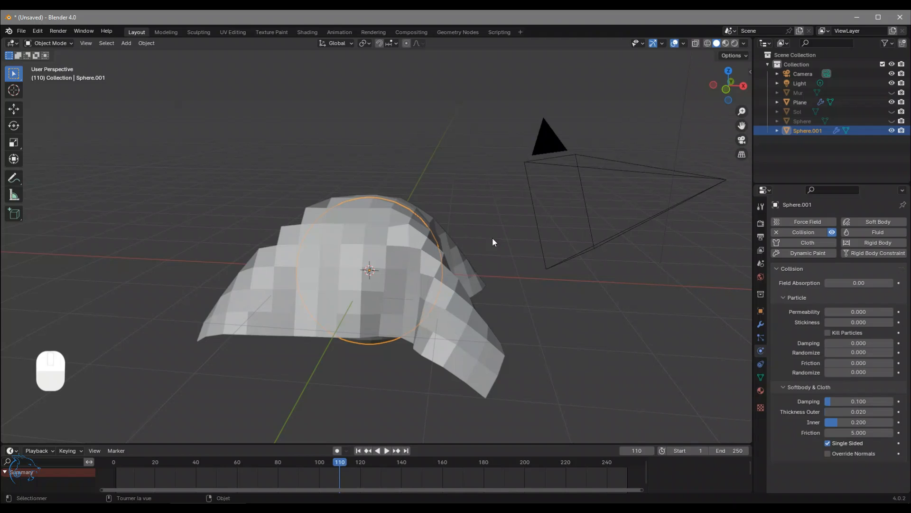
left_click(358, 450)
Add a level 2 Subdivision modifier to the plane and set its type to Simple
left_click(459, 208)
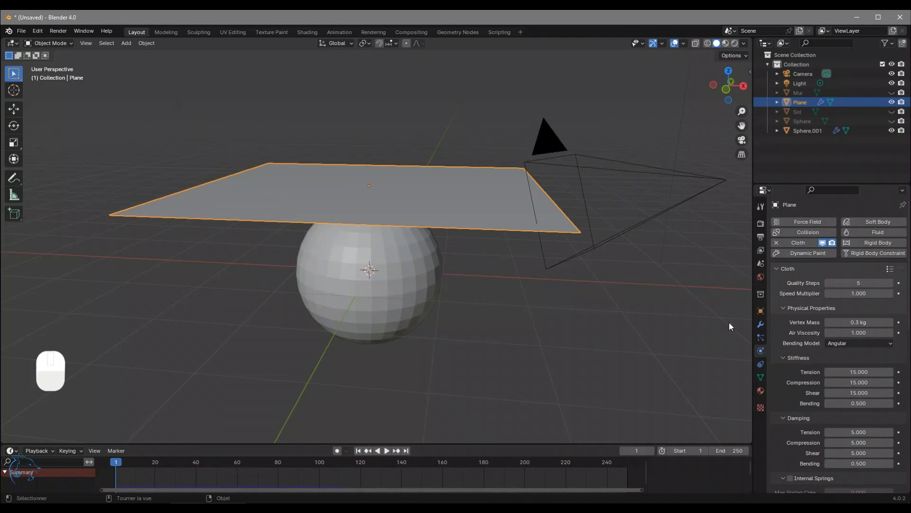
left_click(760, 324)
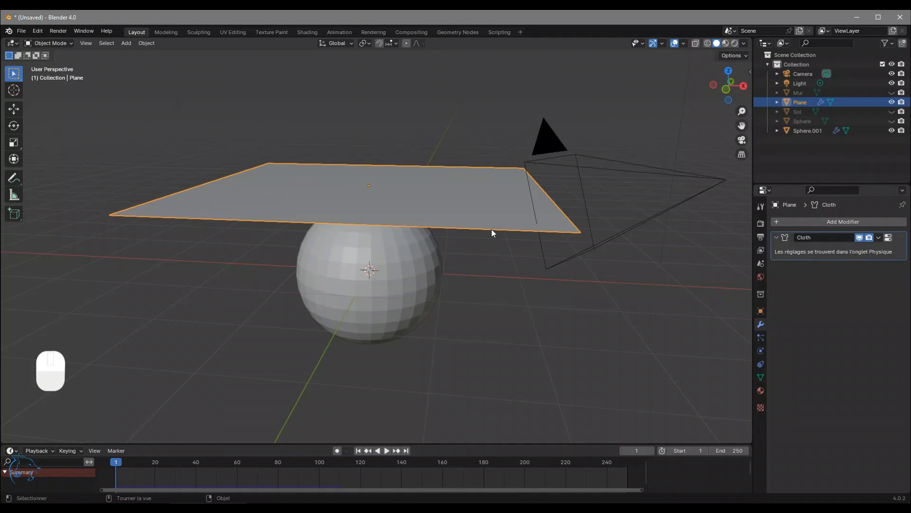
key("ctrl+2")
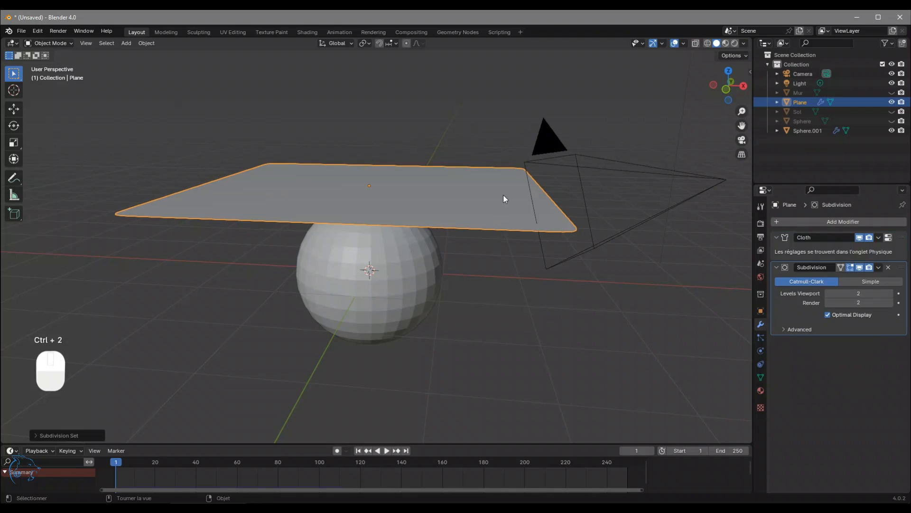
middle_click_drag(557, 227, 570, 249)
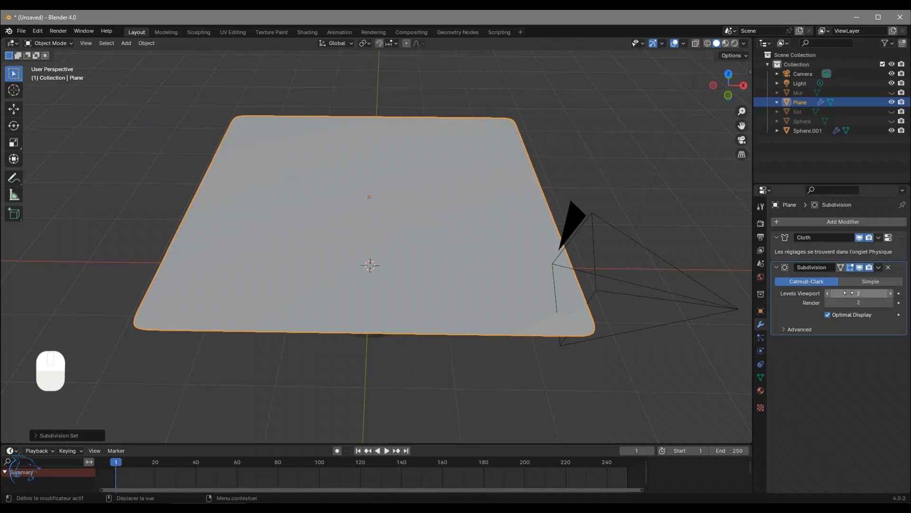
left_click(870, 283)
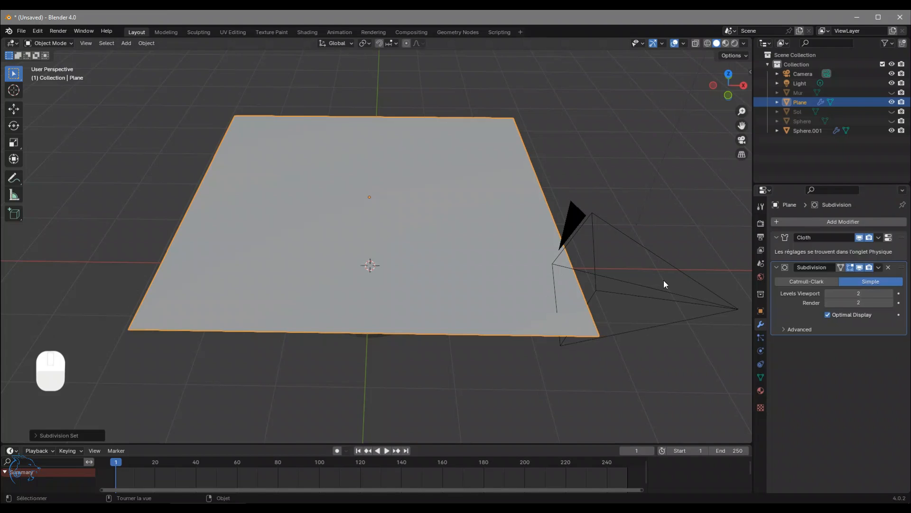
Play the simulation with the subdivided cloth to about frame 120 and rewind to the first frame
middle_click_drag(639, 283, 627, 259)
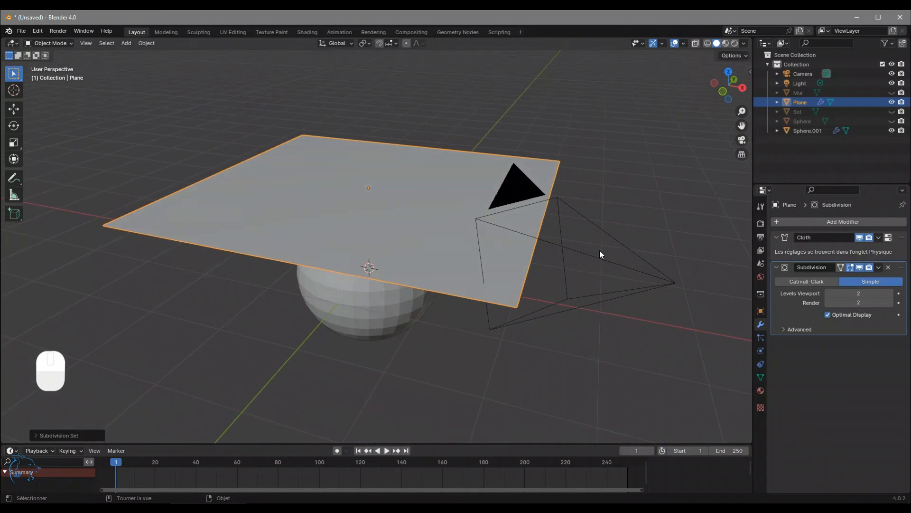
key("space")
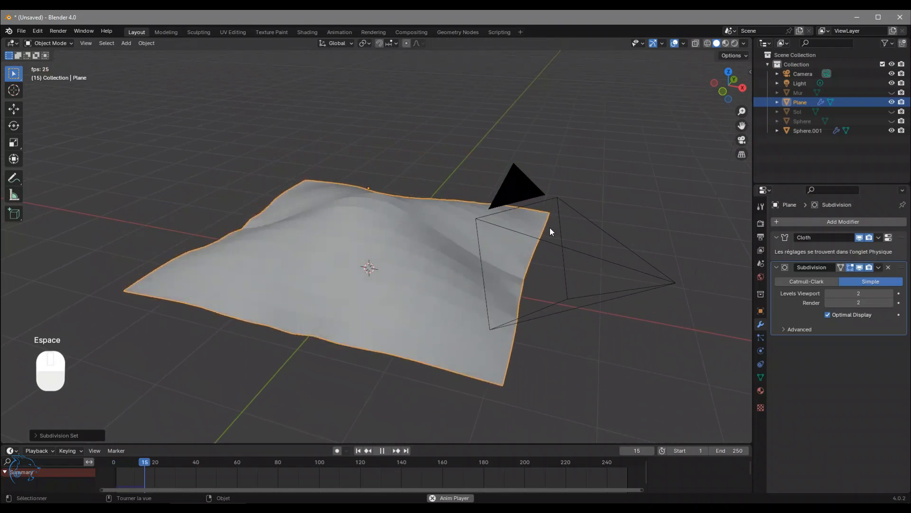
key("space")
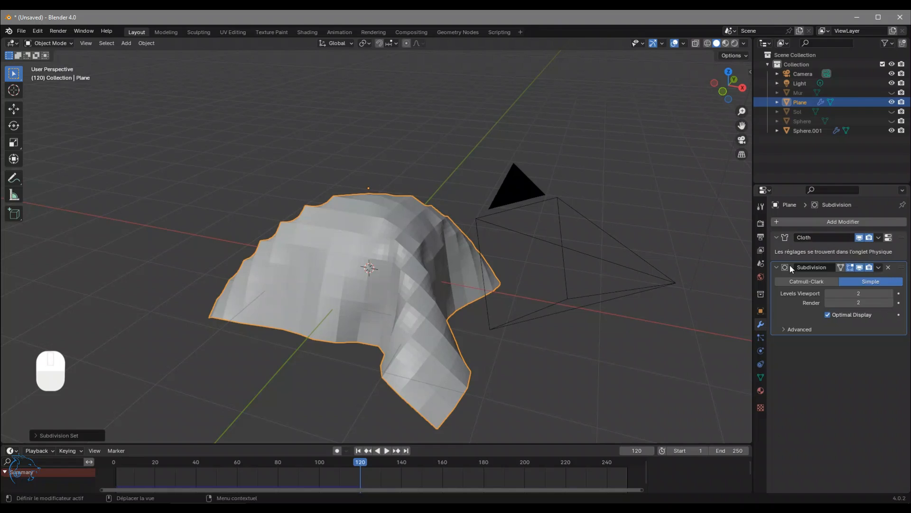
left_click(359, 450)
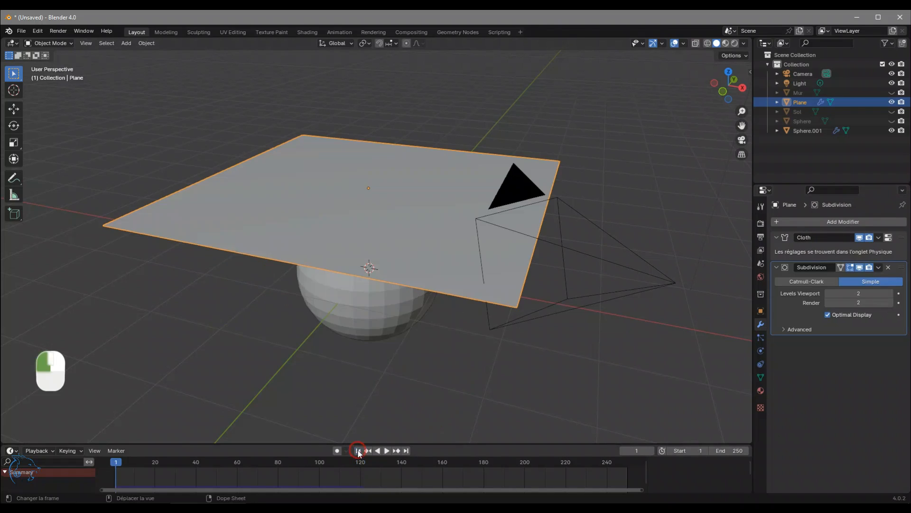
Move the plane's Subdivision modifier above Cloth and play the simulation to frame 92
left_click_drag(907, 263, 902, 236)
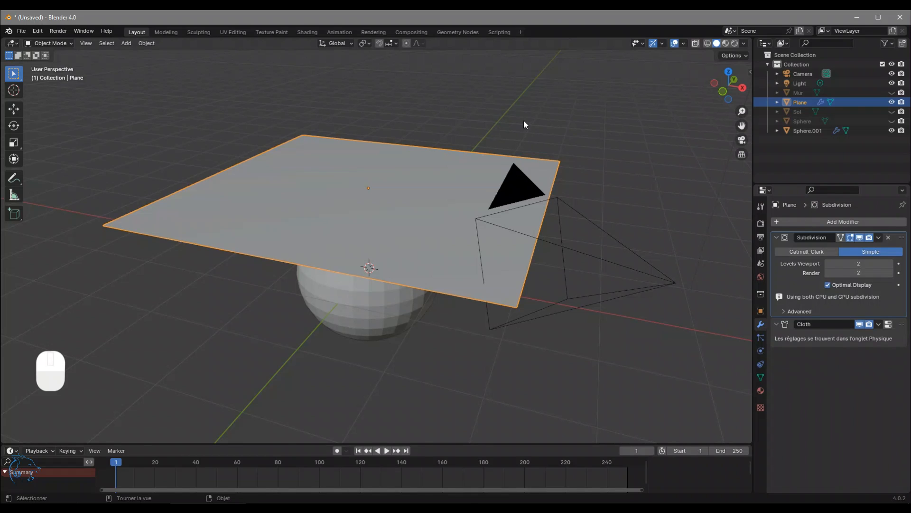
key("space")
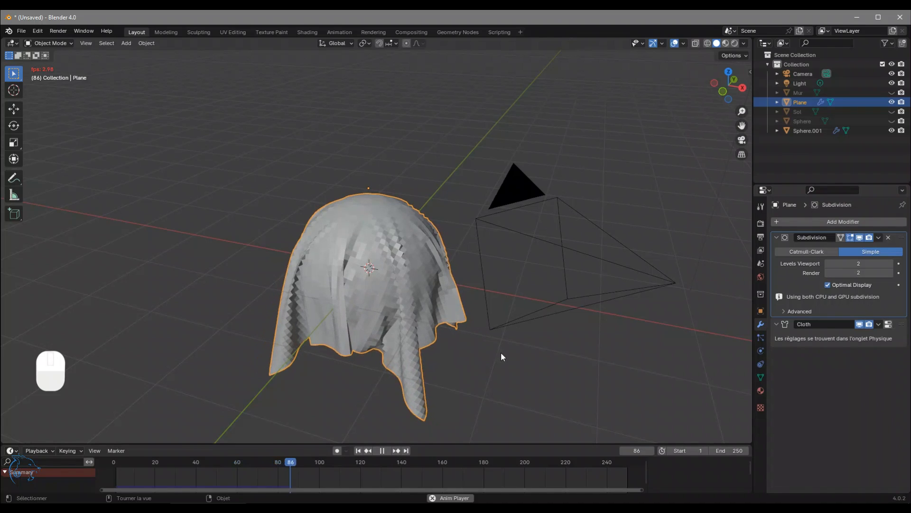
key("space")
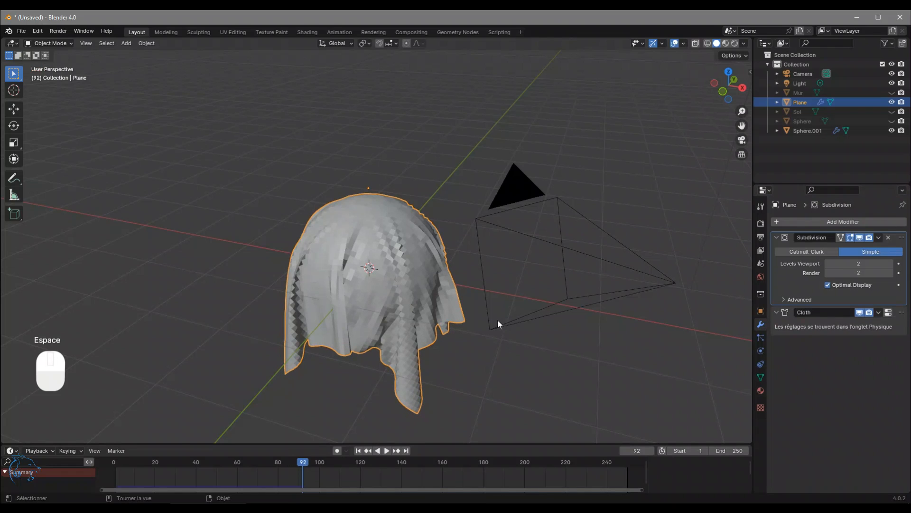
Shade the draped cloth smooth and examine its folds up close
middle_click_drag(497, 319, 460, 301)
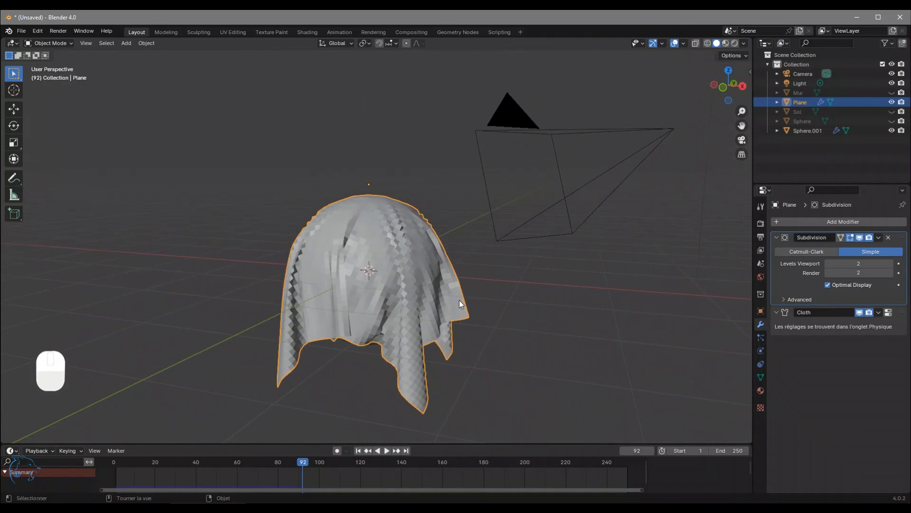
right_click(386, 215)
left_click(385, 214)
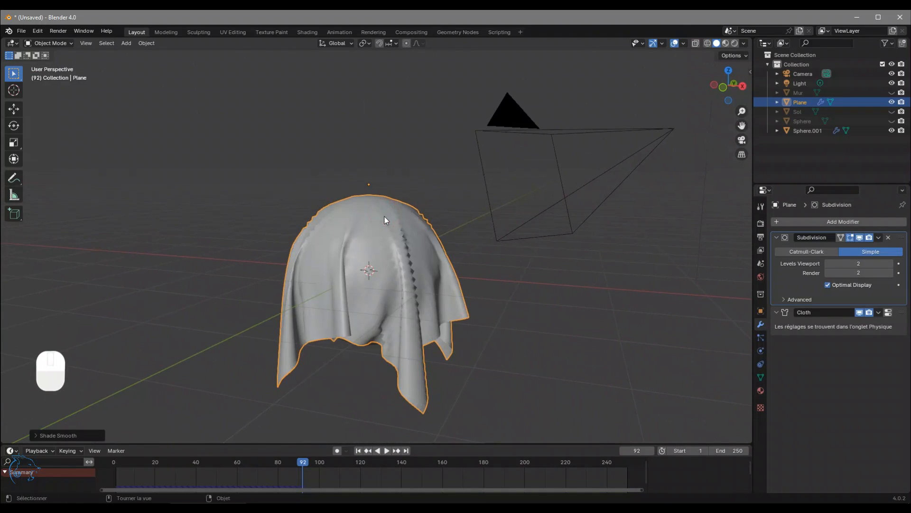
mouse_move(411, 237)
middle_mouse_down()
mouse_move(481, 246)
mouse_move(460, 247)
mouse_move(407, 281)
middle_mouse_up()
scroll(408, 283, "up", 4)
scroll(500, 271, "down", 2)
scroll(501, 271, "down", 2)
middle_click_drag(495, 278, 469, 287)
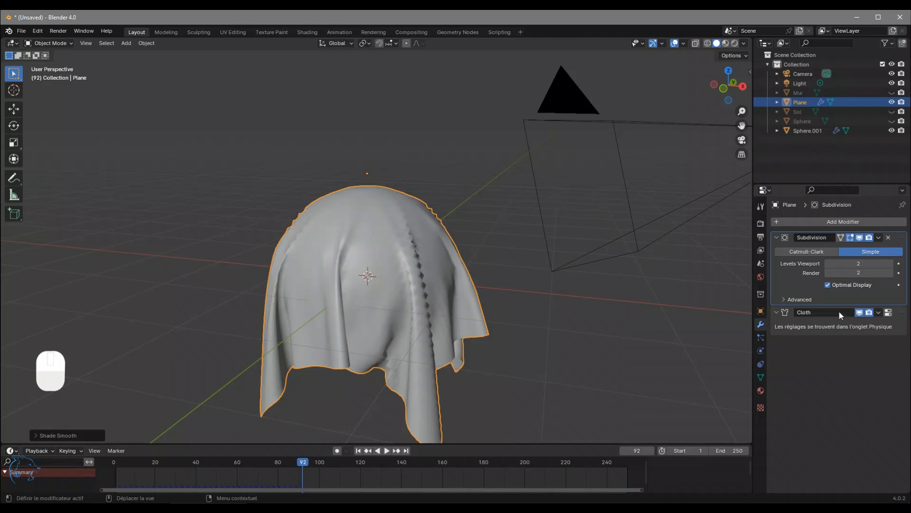
left_click(879, 313)
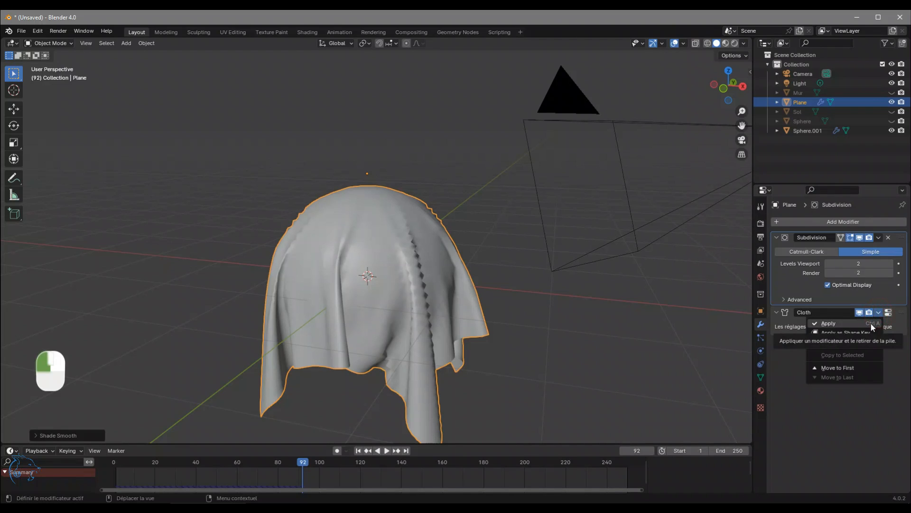
left_click(861, 324)
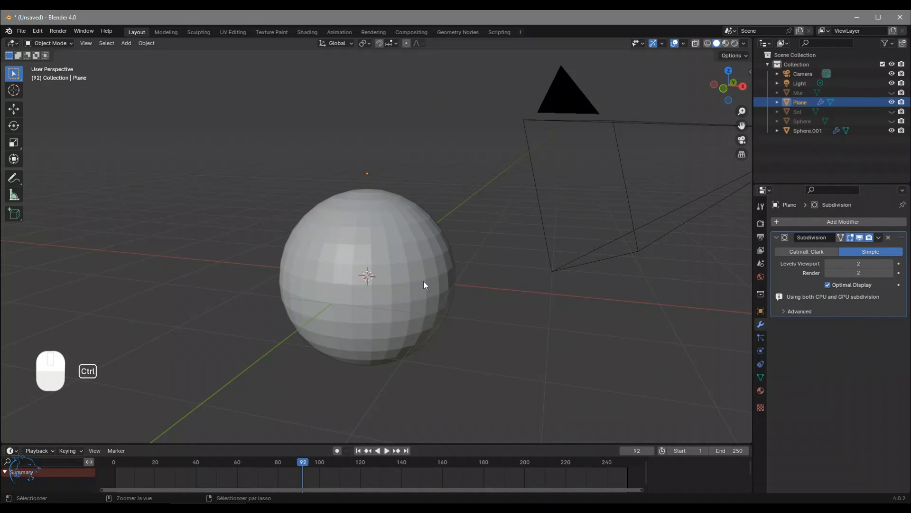
key("ctrl+z")
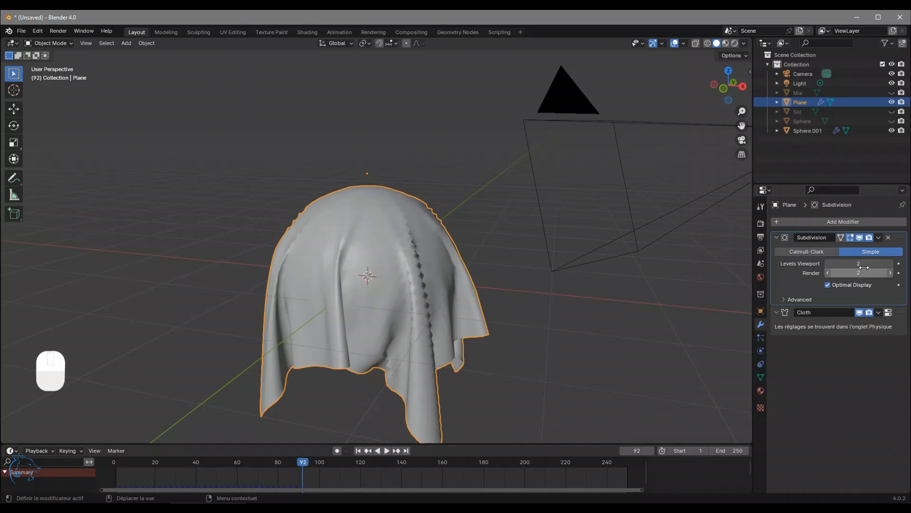
Apply the plane's Subdivision modifier followed by Cloth, and add a new level 2 Catmull-Clark Subdivision modifier
left_click(879, 237)
left_click(870, 248)
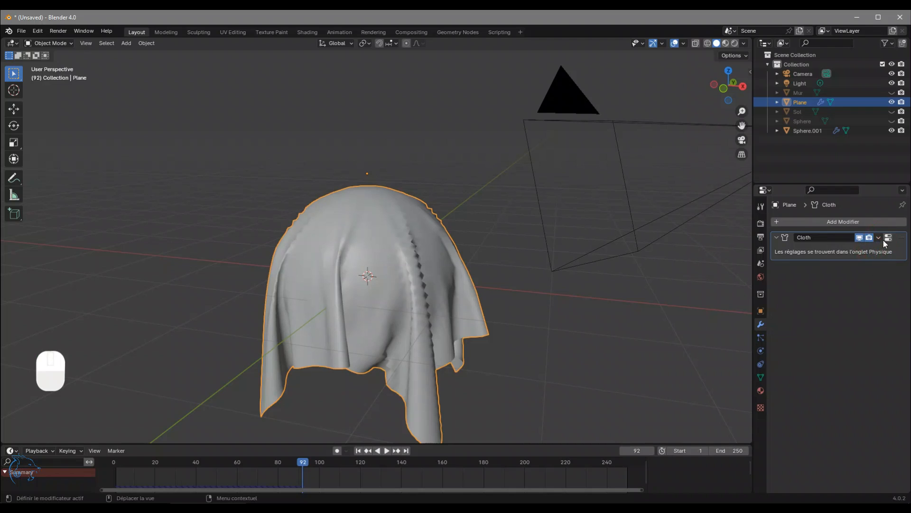
left_click(882, 238)
left_click(873, 247)
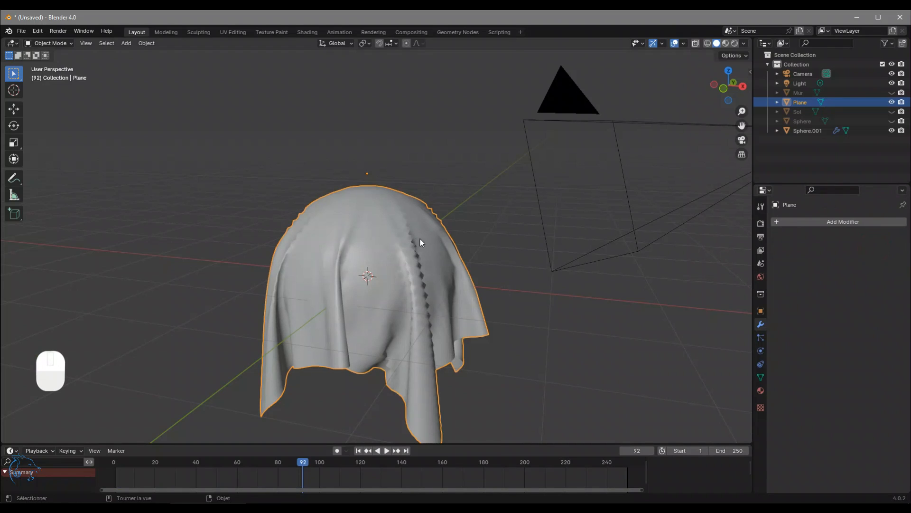
key("ctrl+2")
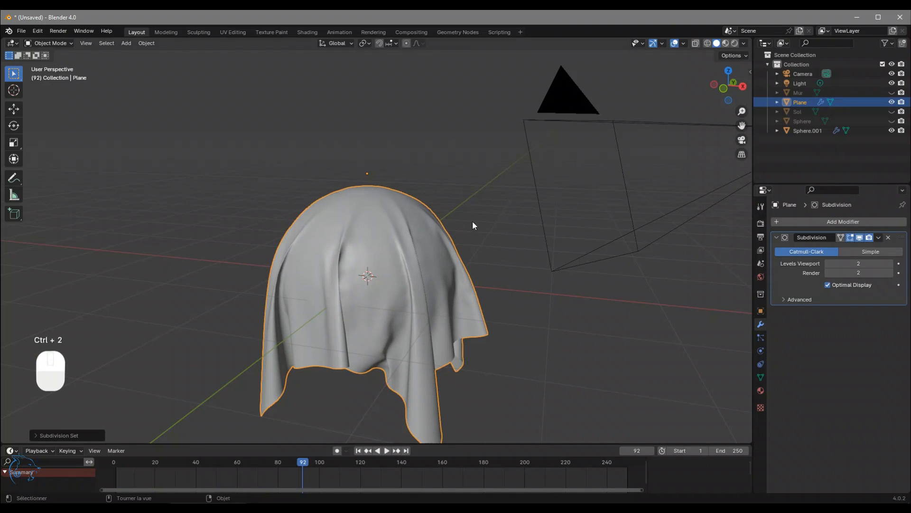
mouse_move(423, 224)
middle_mouse_down()
mouse_move(461, 277)
mouse_move(527, 255)
mouse_move(600, 256)
mouse_move(556, 276)
mouse_move(430, 276)
mouse_move(465, 236)
mouse_move(433, 233)
mouse_move(538, 240)
mouse_move(391, 187)
mouse_move(459, 191)
mouse_move(500, 216)
mouse_move(464, 226)
mouse_move(420, 208)
middle_mouse_up()
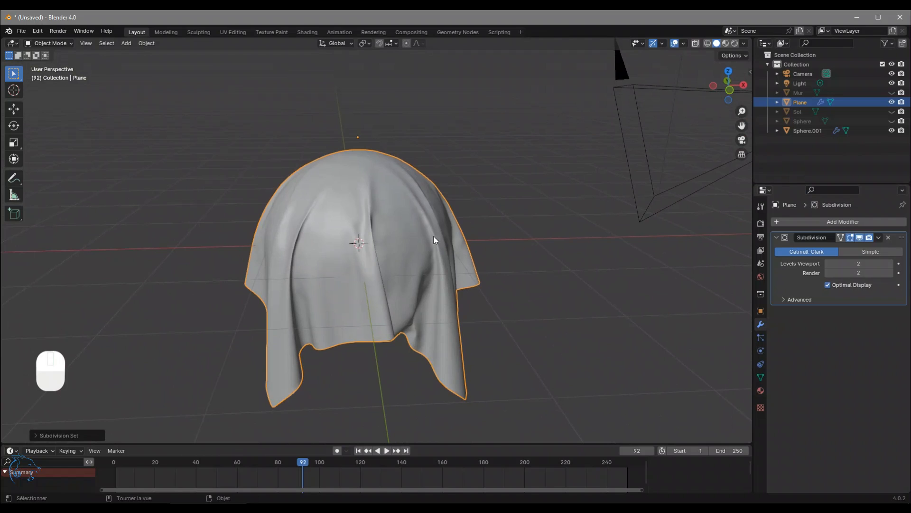
Delete the collision sphere Sphere.001 under the cloth and select the draped plane
left_click(807, 131)
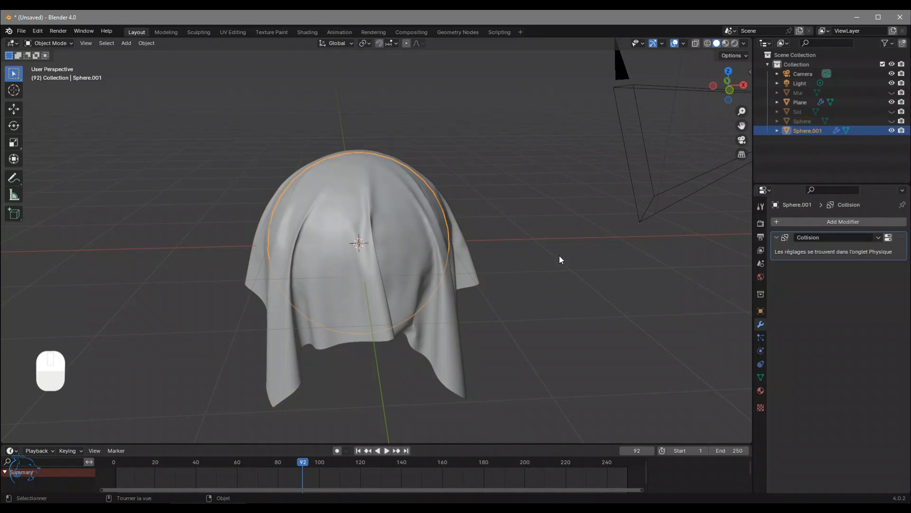
key("Delete")
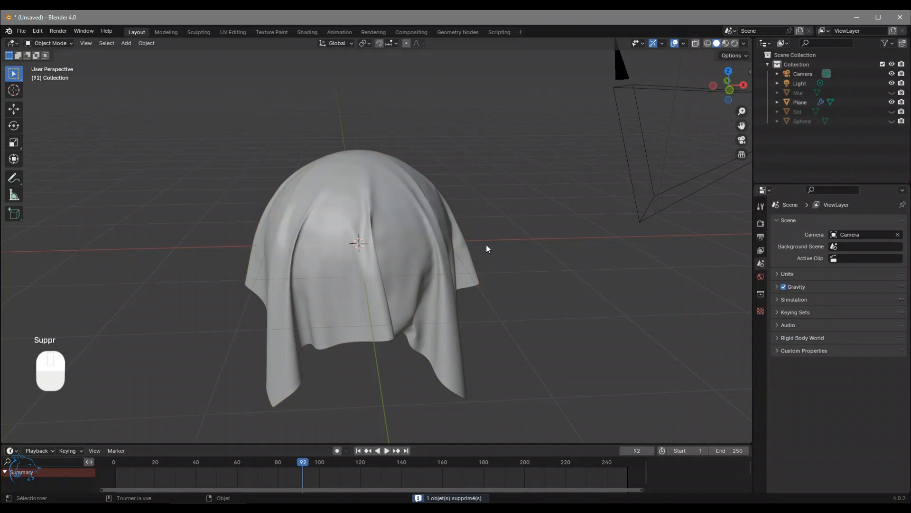
left_click(366, 187)
middle_click_drag(483, 198, 446, 189)
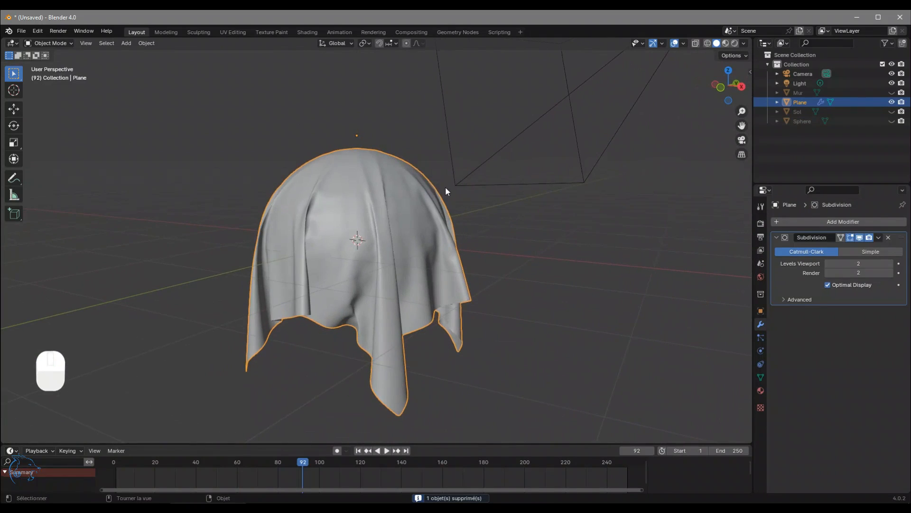
middle_click_drag(409, 150, 430, 154)
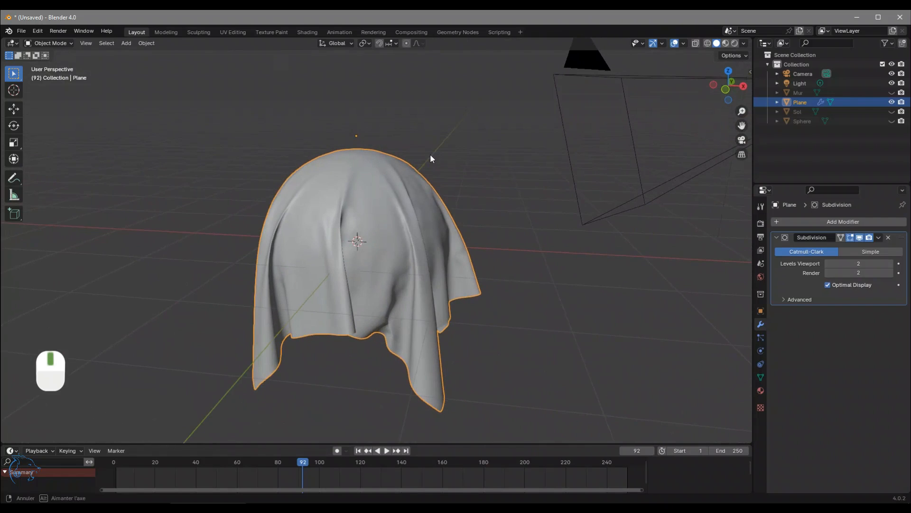
Reframe the camera so the whole draped cloth fits inside the square frame, checking it with rendered shading
key("KP_0")
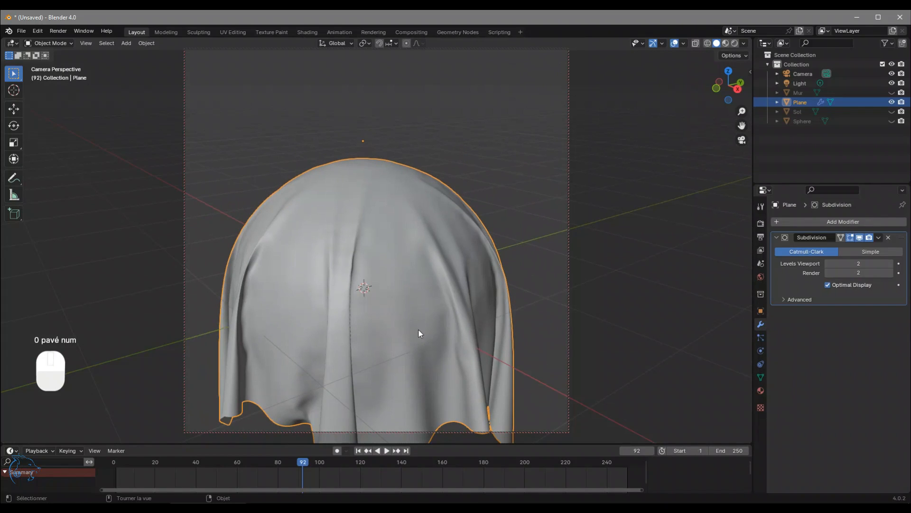
key("shift")
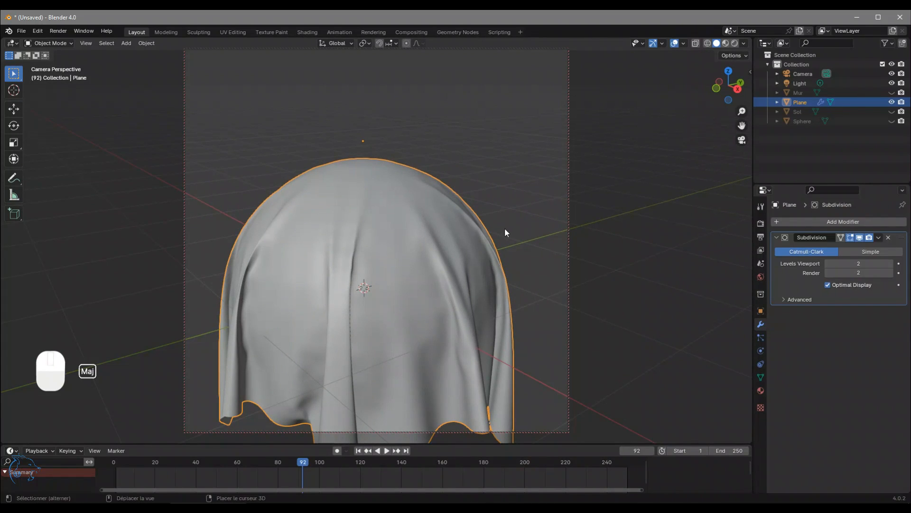
middle_click_drag(511, 246, 524, 198, "shift")
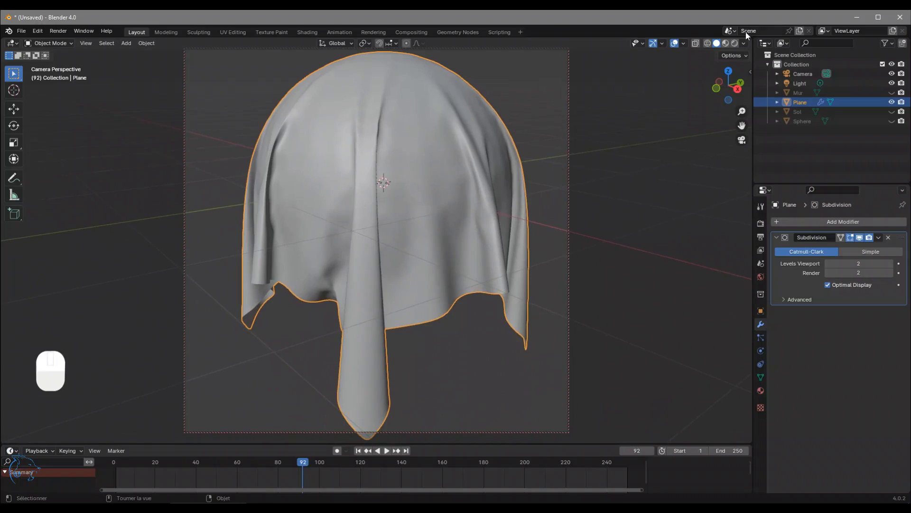
left_click(734, 45)
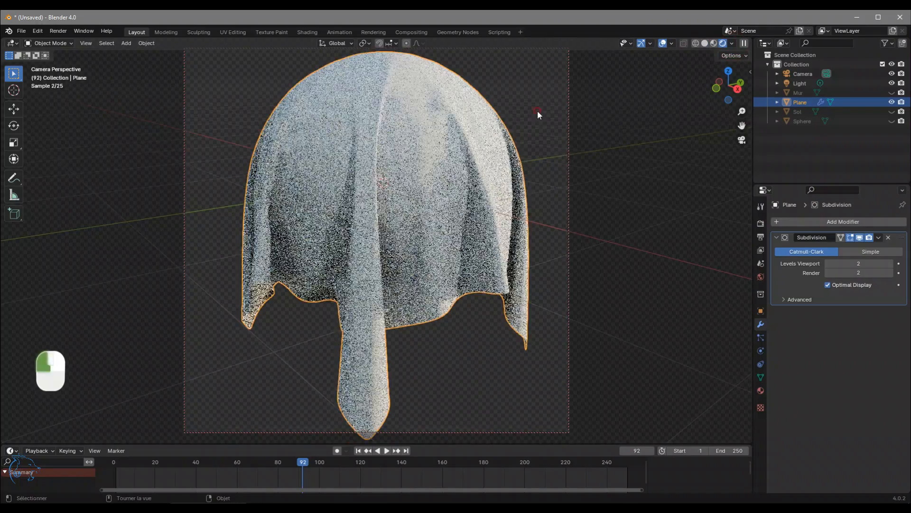
middle_click_drag(573, 247, 552, 258)
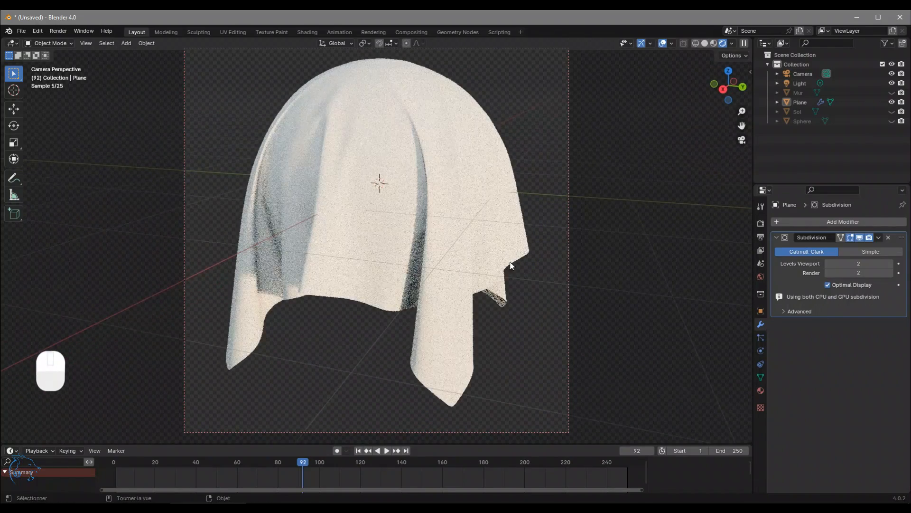
mouse_move(387, 129)
middle_mouse_down()
mouse_move(369, 96)
mouse_move(395, 183)
mouse_move(387, 121)
middle_mouse_up()
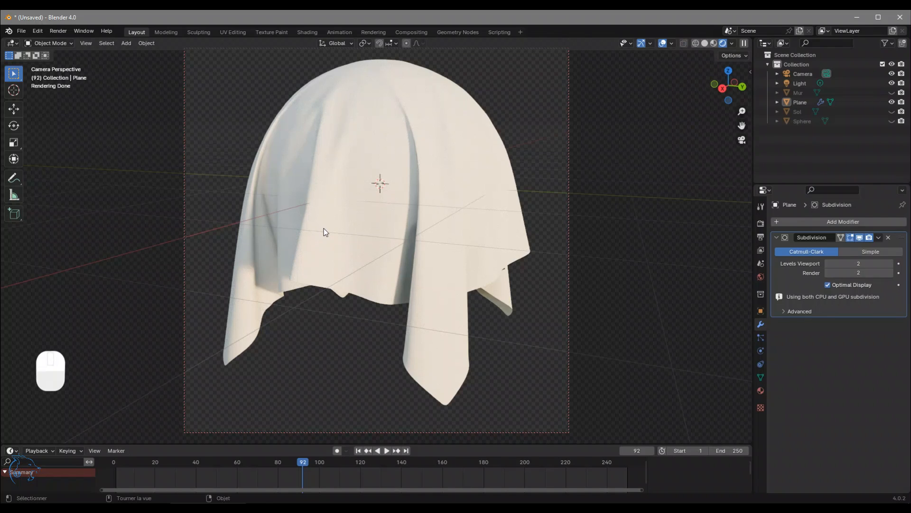
Return to solid shading, rename the draped plane as Tissu and rename its collection as Setup
key("z")
double_click(800, 101)
type("Tissu")
key("Return")
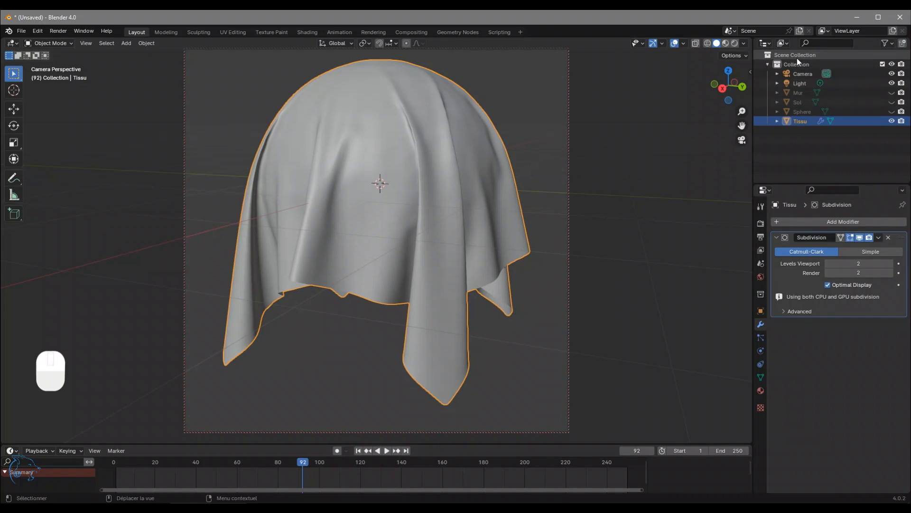
left_click(797, 62)
double_click(797, 62)
type("Setup")
key("Return")
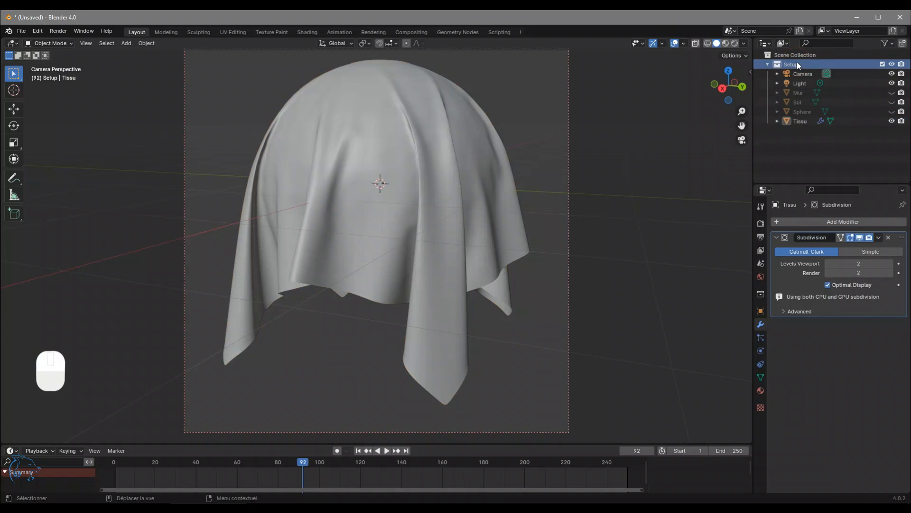
Create a new collection directly under the Scene Collection and name it Objets
left_click(800, 53)
left_click(902, 43)
left_click(800, 132)
double_click(801, 132)
type("Objets")
key("Return")
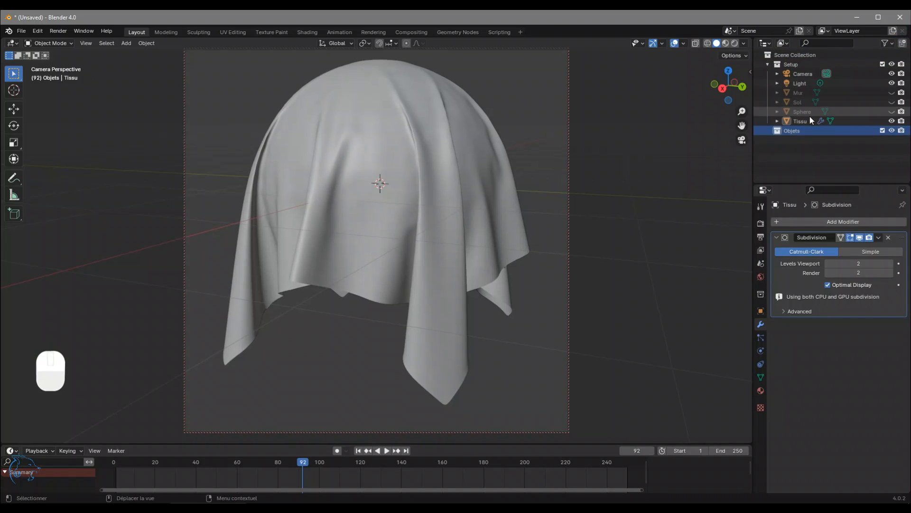
Move Mur, Sol, Sphere and Tissu from the Setup collection into the Objets collection
left_click(802, 121)
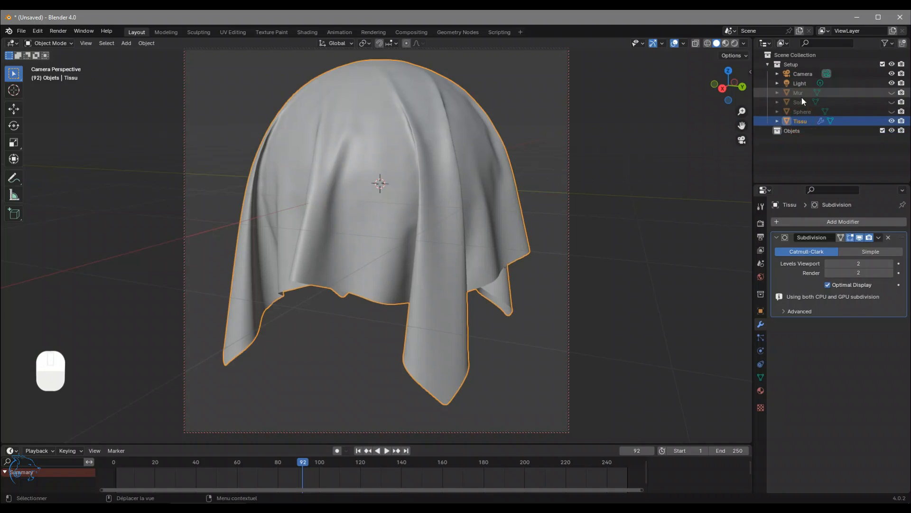
left_click(801, 94, "shift")
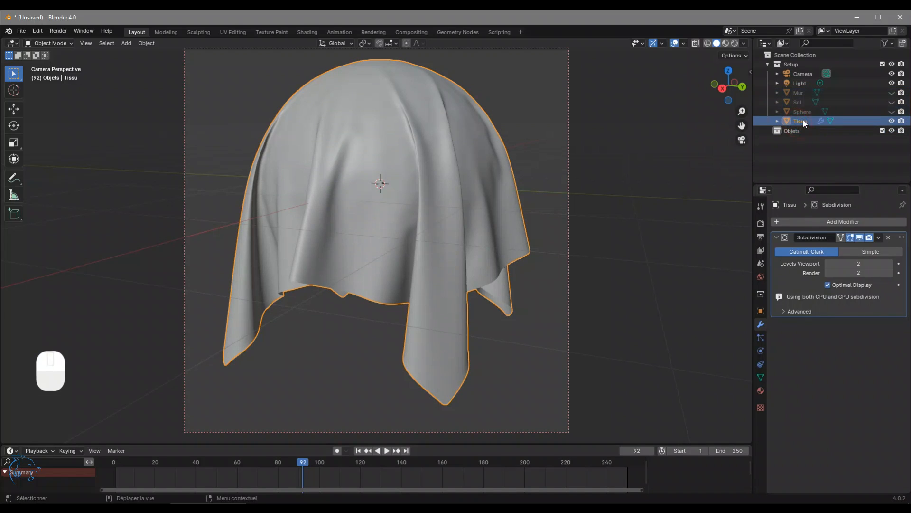
left_click(797, 95, "shift")
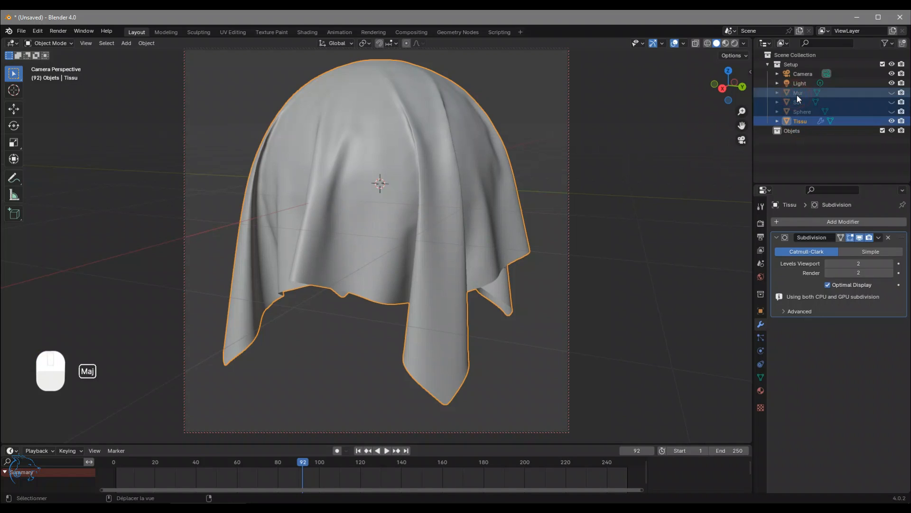
left_click_drag(799, 119, 798, 130)
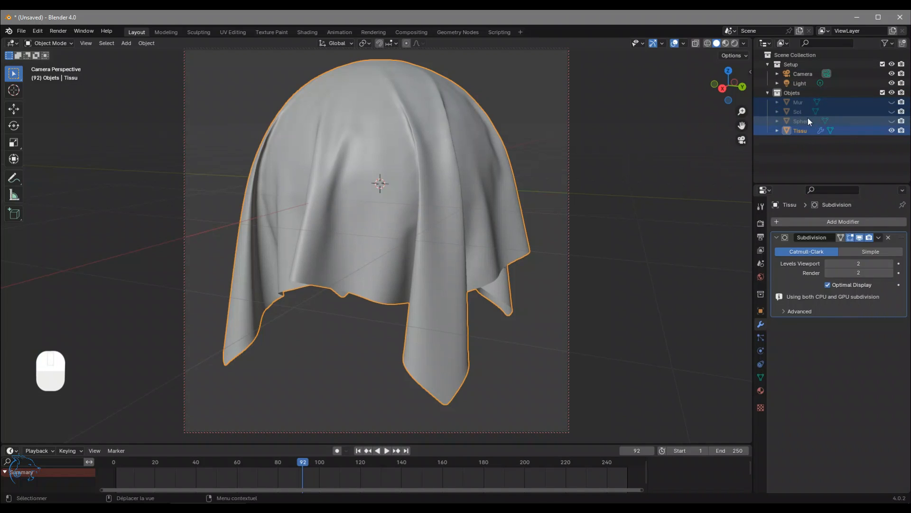
left_click(819, 162)
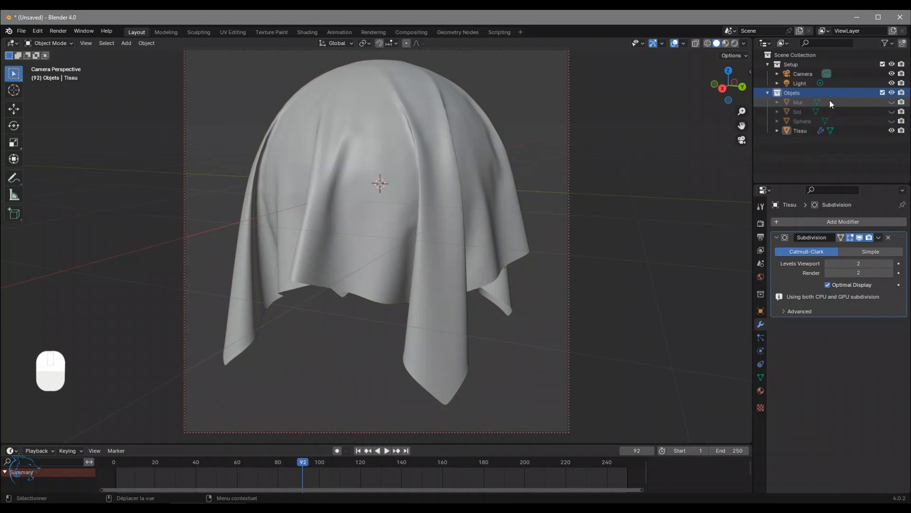
Leave the camera view and move the Light closer to the cloth, to about X 2.88, Y -1.40, Z 2.67 m
left_click(798, 83)
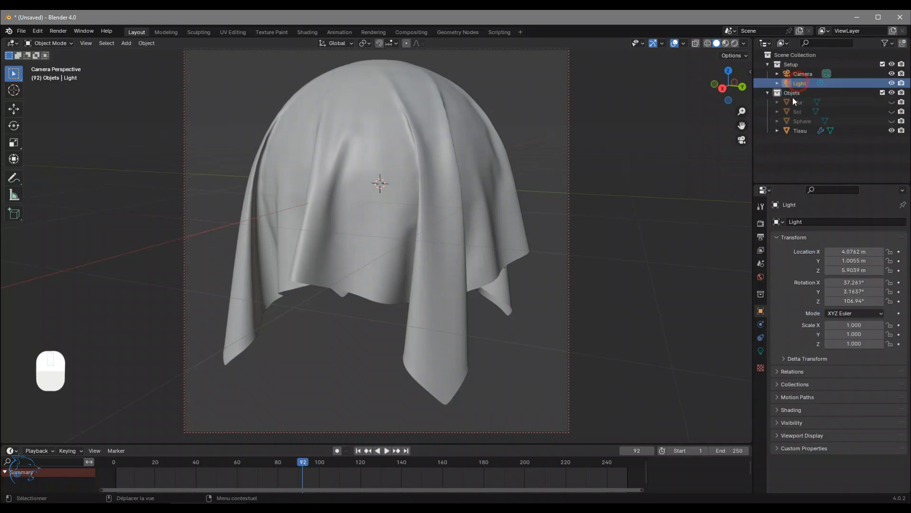
key("KP_0")
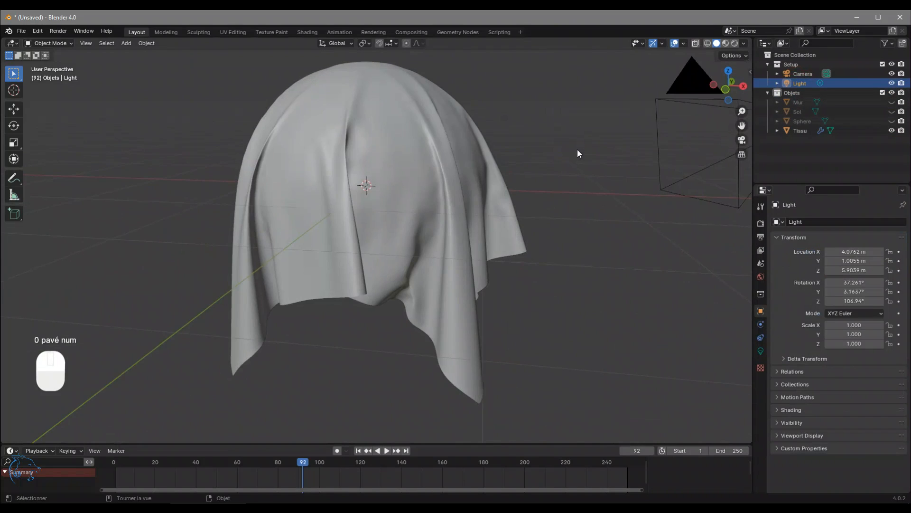
middle_click_drag(519, 164, 384, 185)
scroll(384, 184, "down", 5)
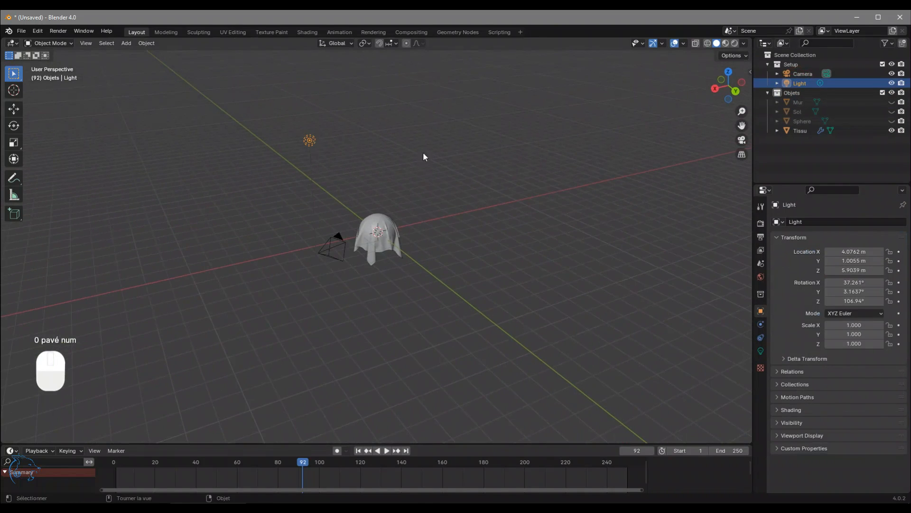
middle_click_drag(423, 155, 501, 196)
scroll(410, 181, "up", 3)
key("g")
left_click(418, 271)
key("g")
left_click(433, 186)
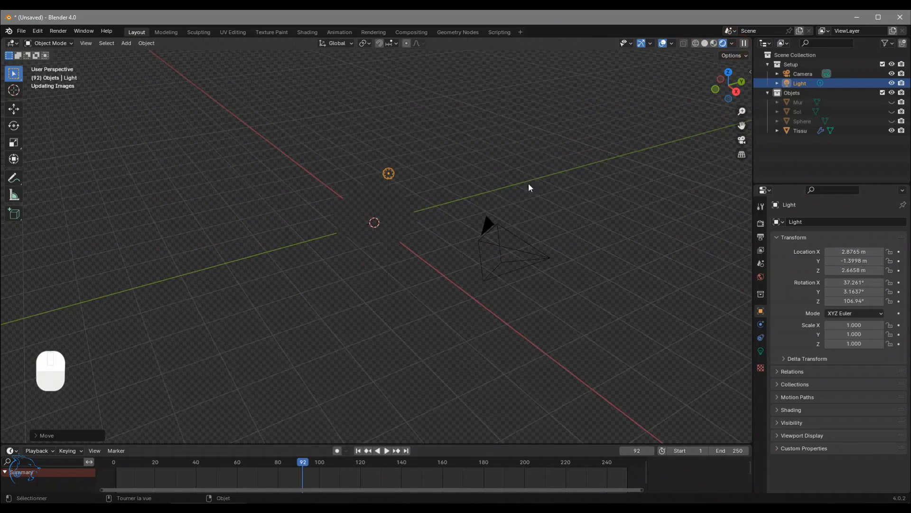
Move the Light over and behind the cloth, to about X -1.27, Y -0.66, Z 2.40 m
scroll(522, 174, "up", 3)
mouse_move(522, 173)
middle_mouse_down()
mouse_move(566, 178)
mouse_move(512, 183)
mouse_move(557, 214)
middle_mouse_up()
key("g")
left_click(275, 88)
middle_click_drag(499, 273, 554, 251)
key("g")
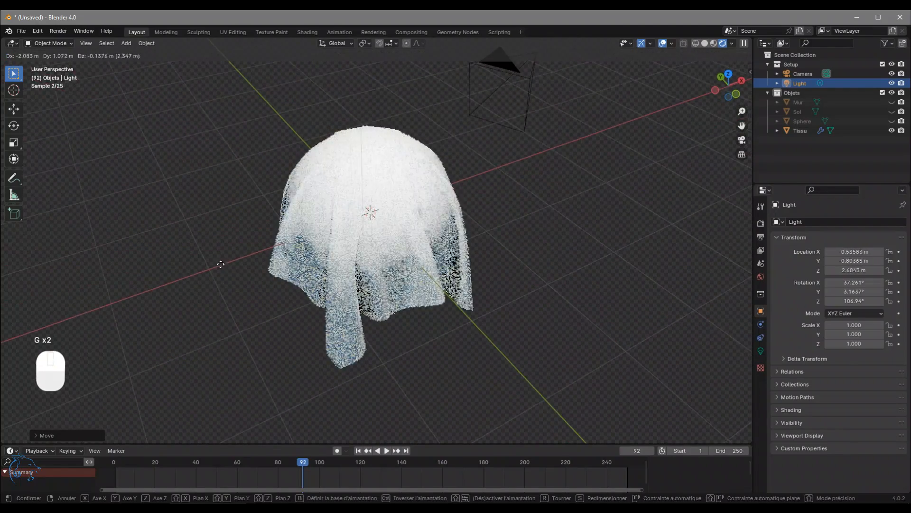
left_click(140, 323)
middle_click_drag(480, 259, 537, 252)
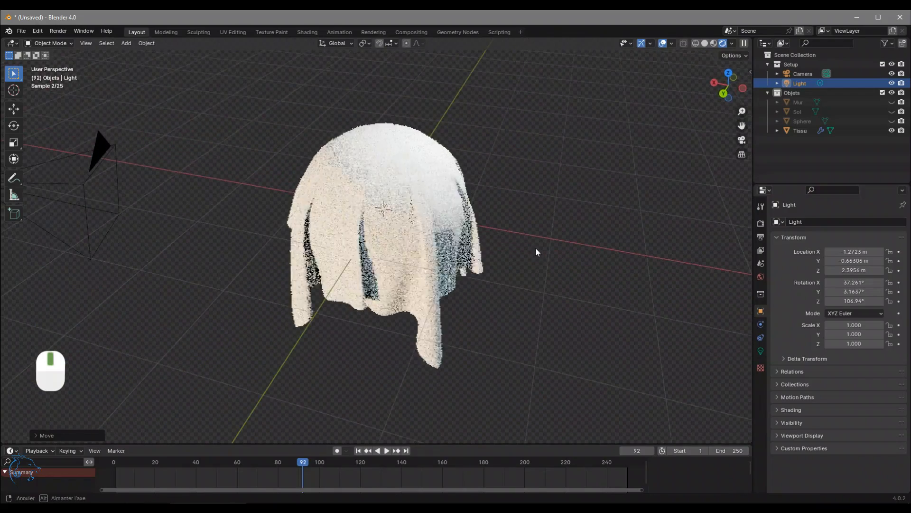
Change the colour of the point Light to a light blue and inspect its effect around the cloth
left_click(761, 351)
middle_click_drag(530, 244, 501, 214)
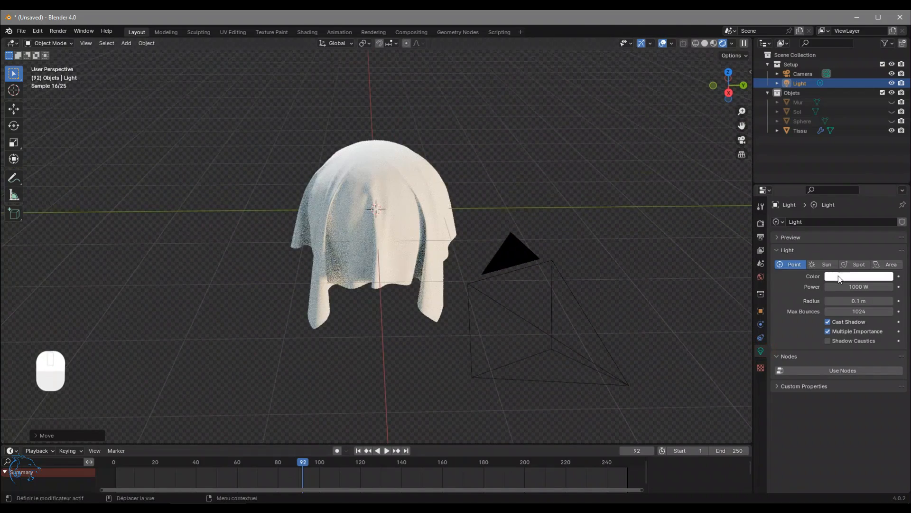
scroll(651, 297, "down", 3)
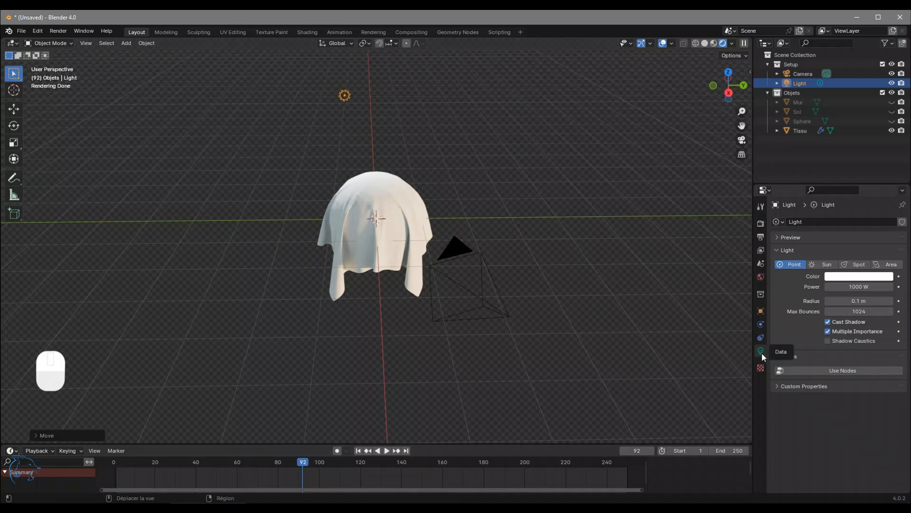
left_click(849, 277)
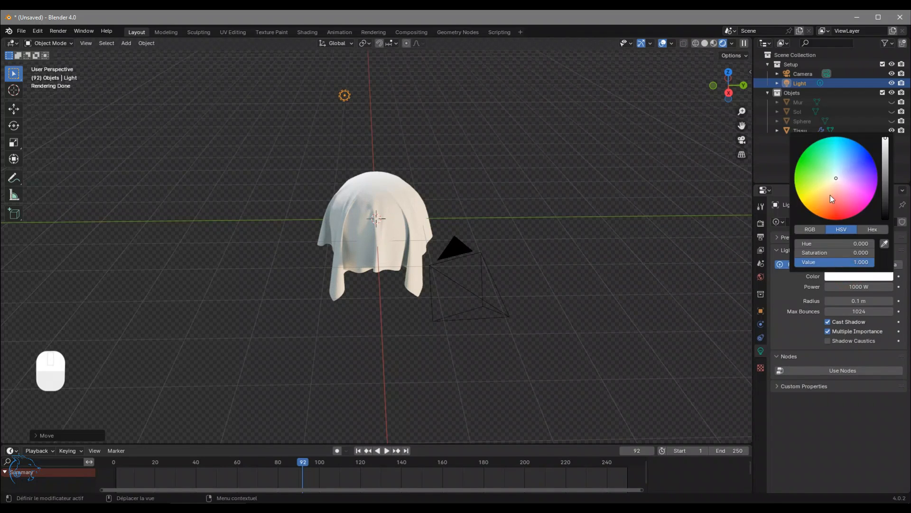
left_click(850, 276)
left_click_drag(856, 177, 856, 156)
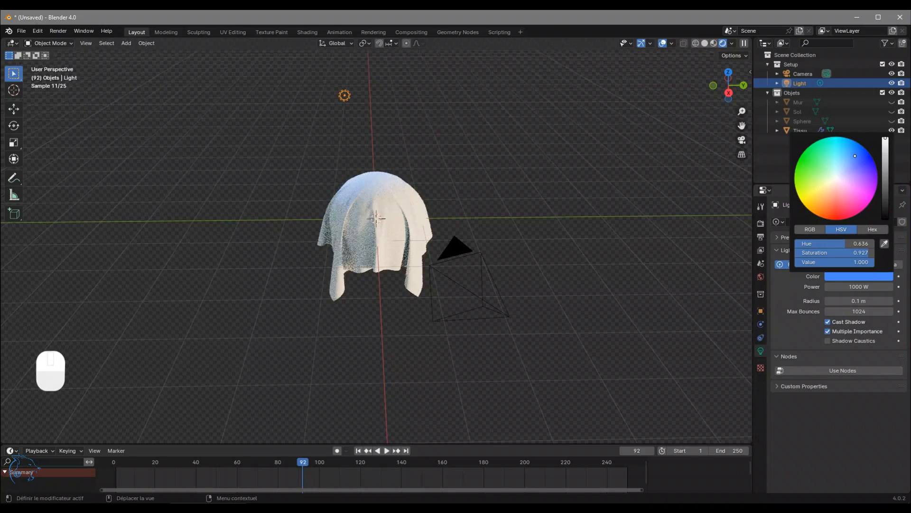
middle_click_drag(570, 188, 423, 166)
scroll(389, 206, "up", 3)
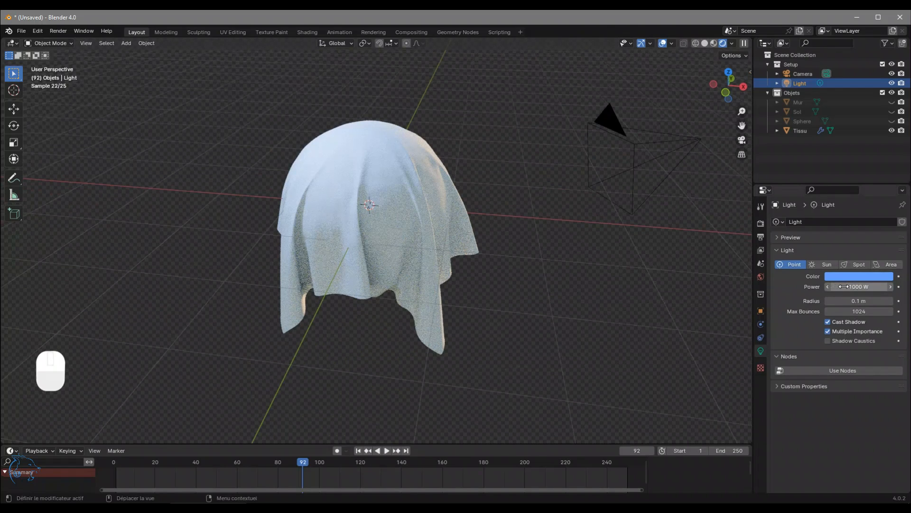
Increase the Light's radius to 1 m for softer shadows and collapse its node settings
scroll(566, 241, "down", 3)
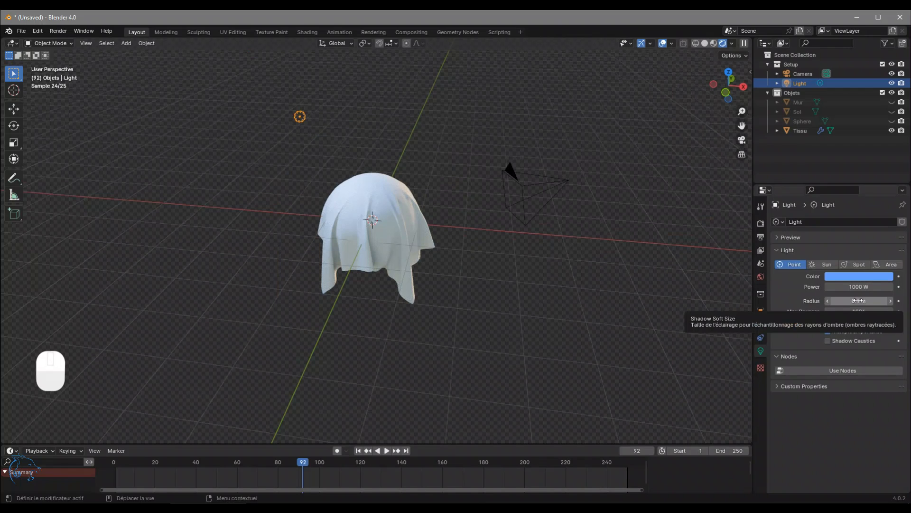
left_click_drag(856, 298, 898, 298)
scroll(376, 208, "up", 2)
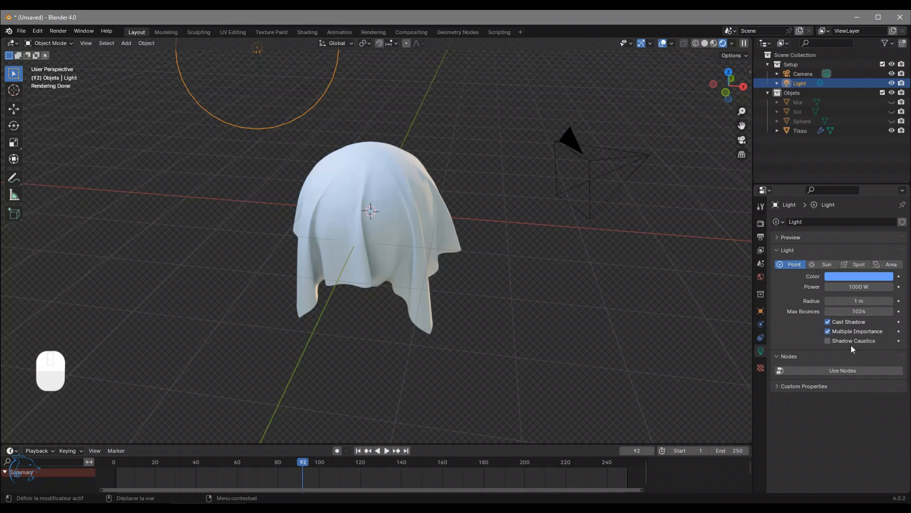
left_click(794, 356)
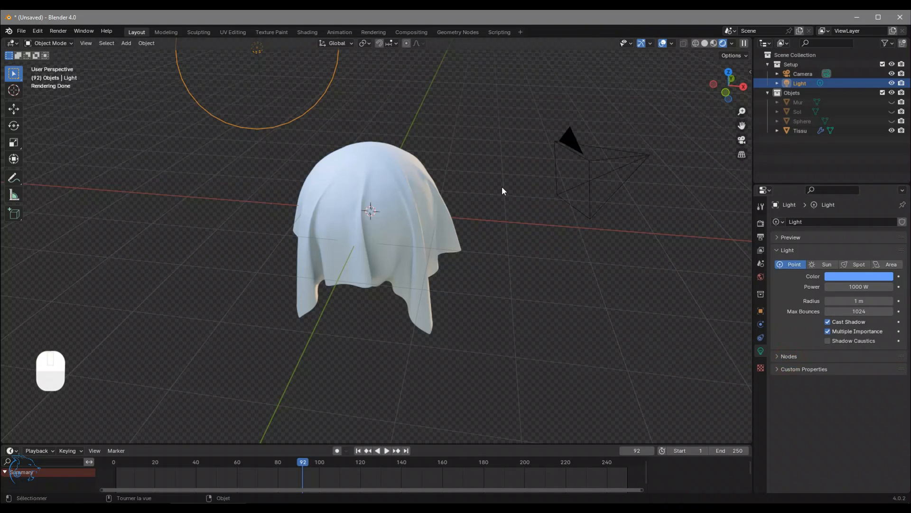
Return to the camera view and move the Light across to above the right side of the cloth
key("KP_0")
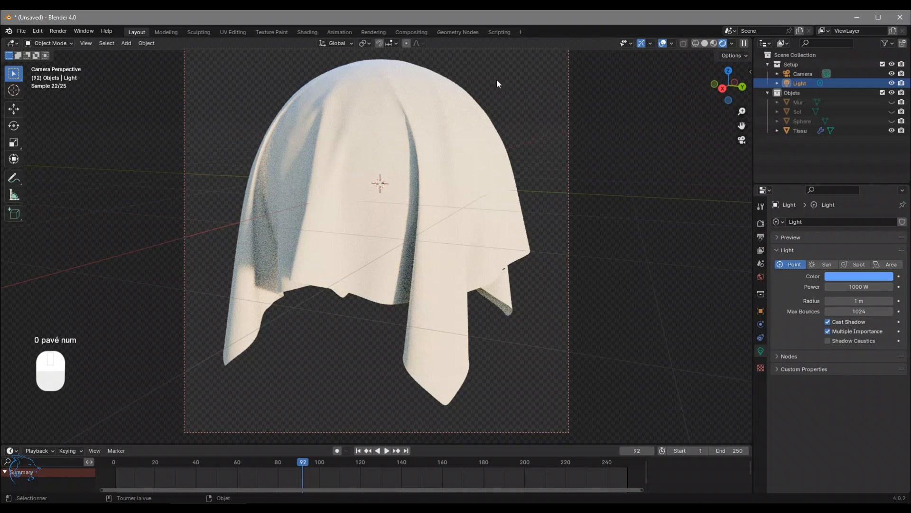
key("g")
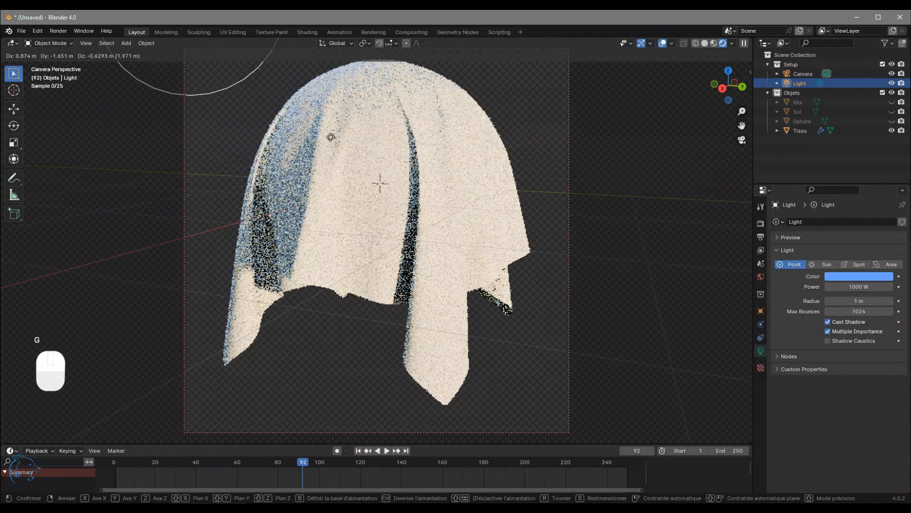
left_click(666, 86)
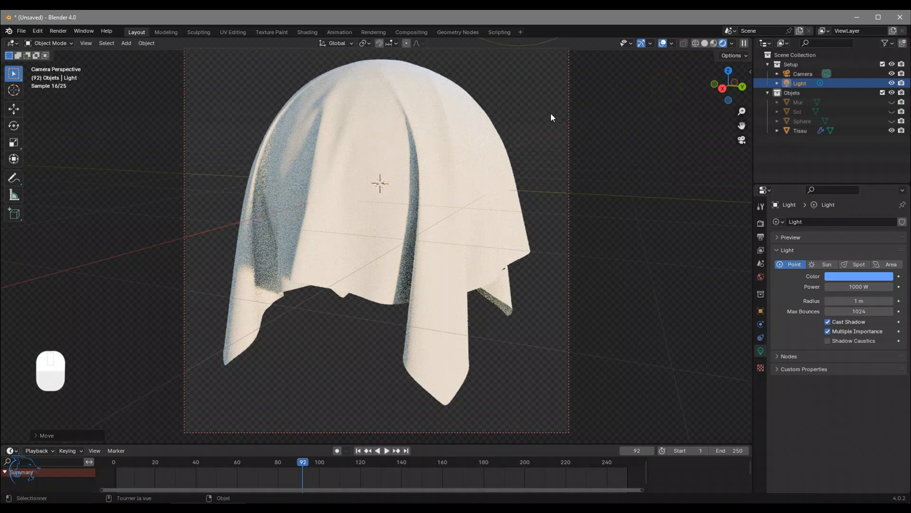
left_click(537, 99)
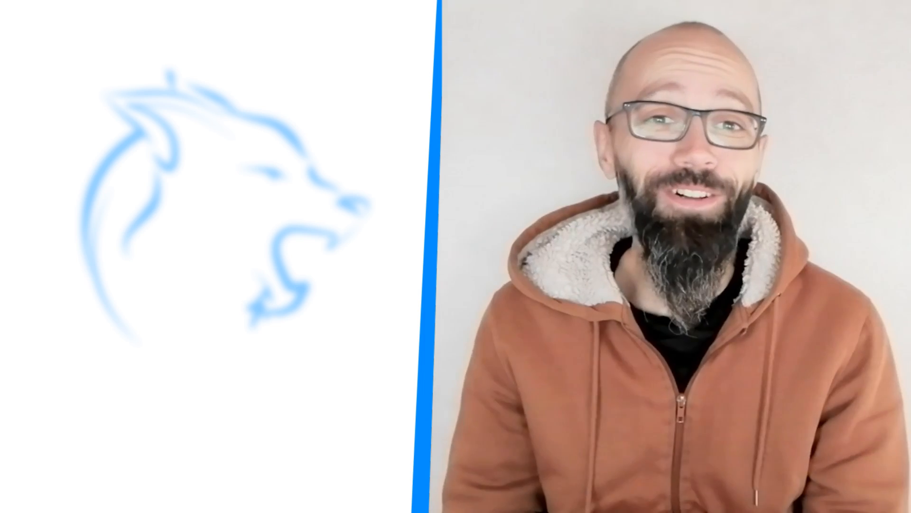